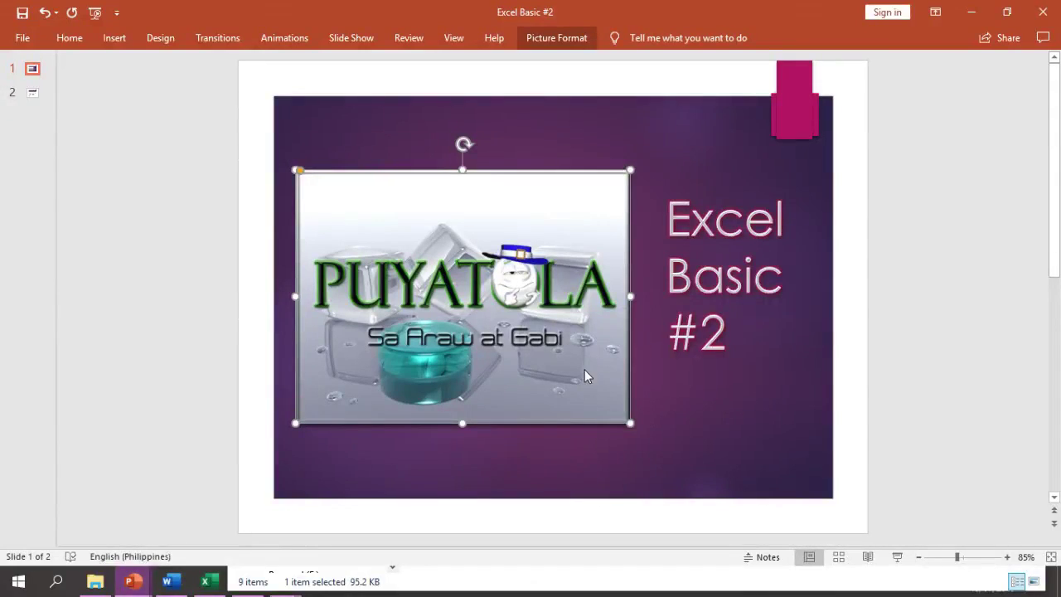
Run the Excel Basic #2 slide show through the Topics slide, then exit to Normal view
key("F5")
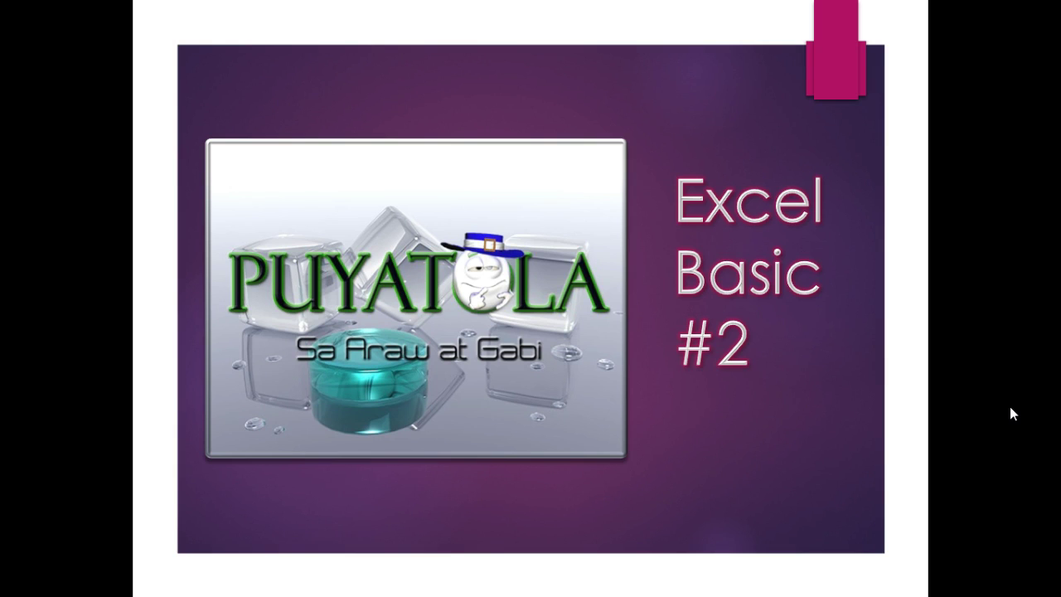
key("Right")
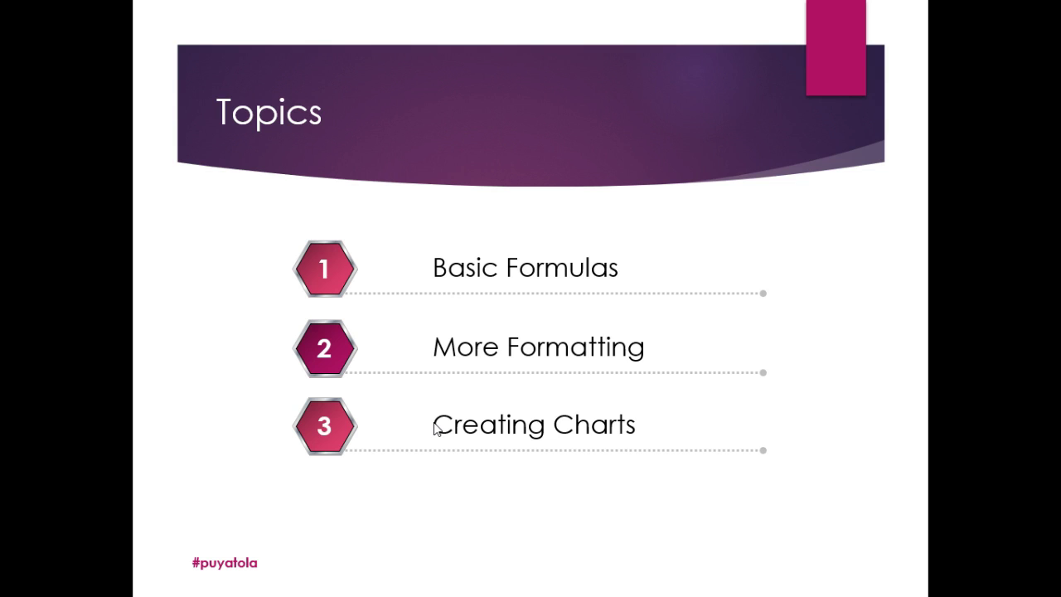
left_click(465, 430)
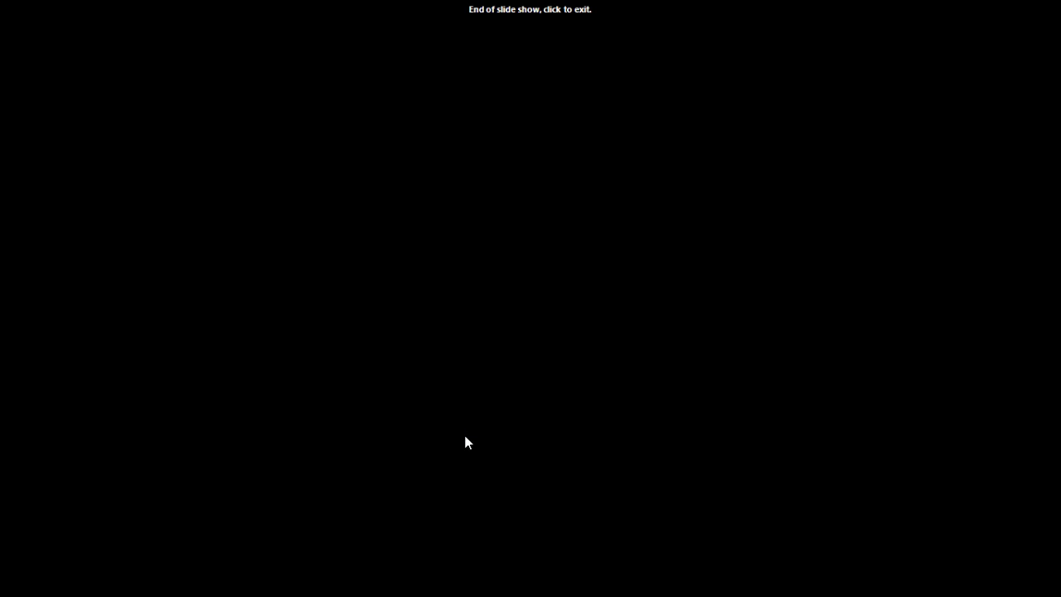
left_click(465, 443)
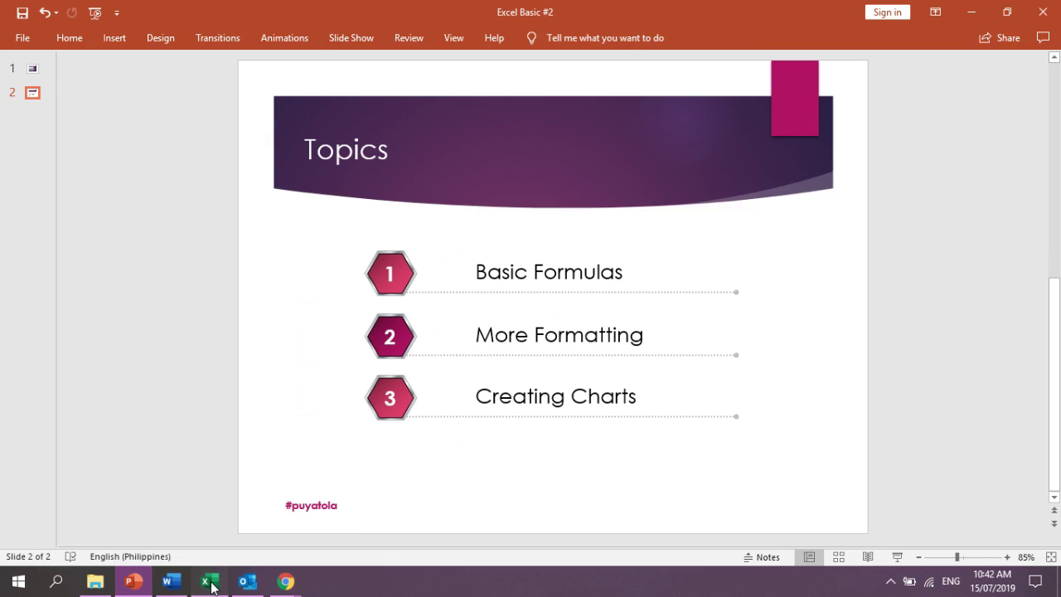
Add a worksheet named 'Sales Report' with the title 'Sales and Refund Report' in B2
left_click(209, 580)
left_click(152, 538)
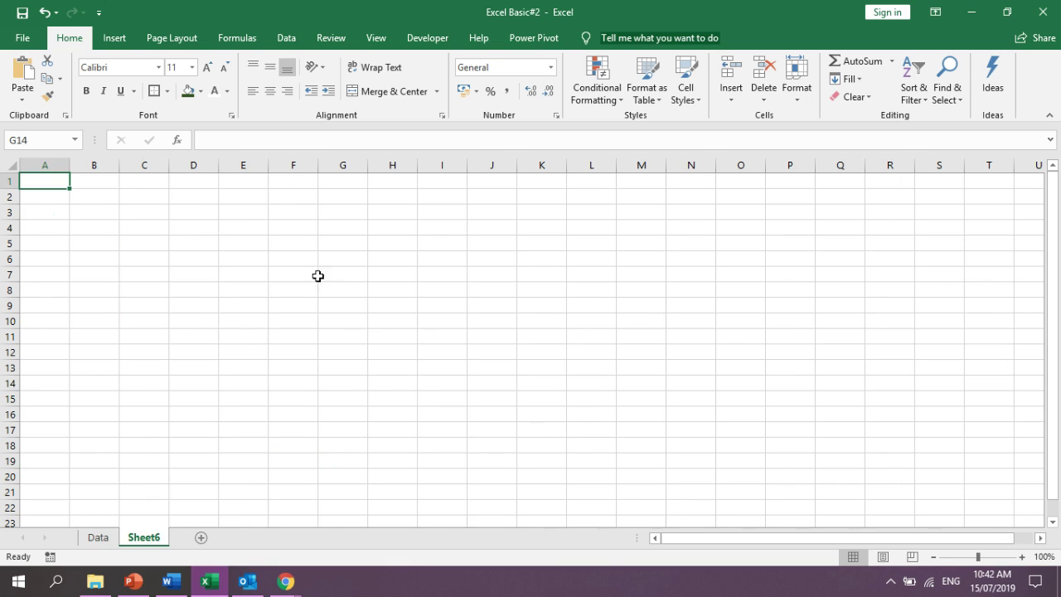
double_click(154, 539)
type("Sal")
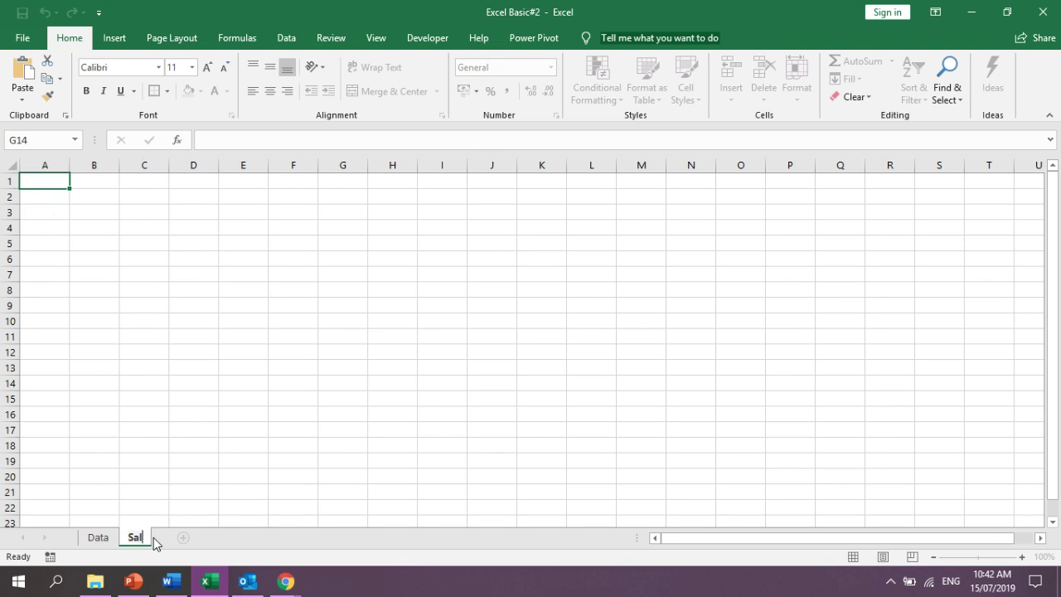
type("es Report")
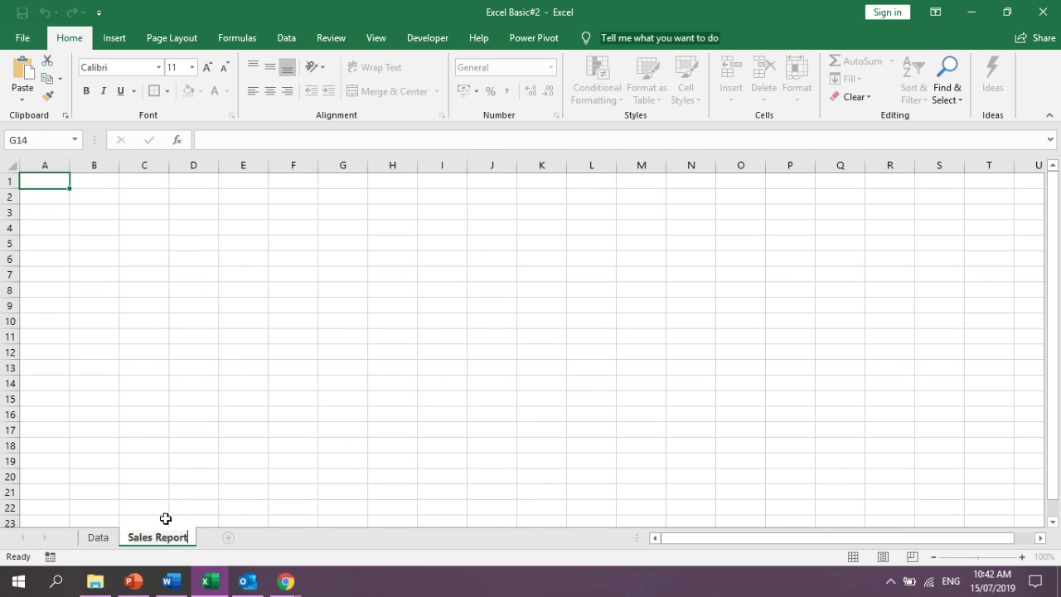
left_click(270, 270)
left_click(89, 194)
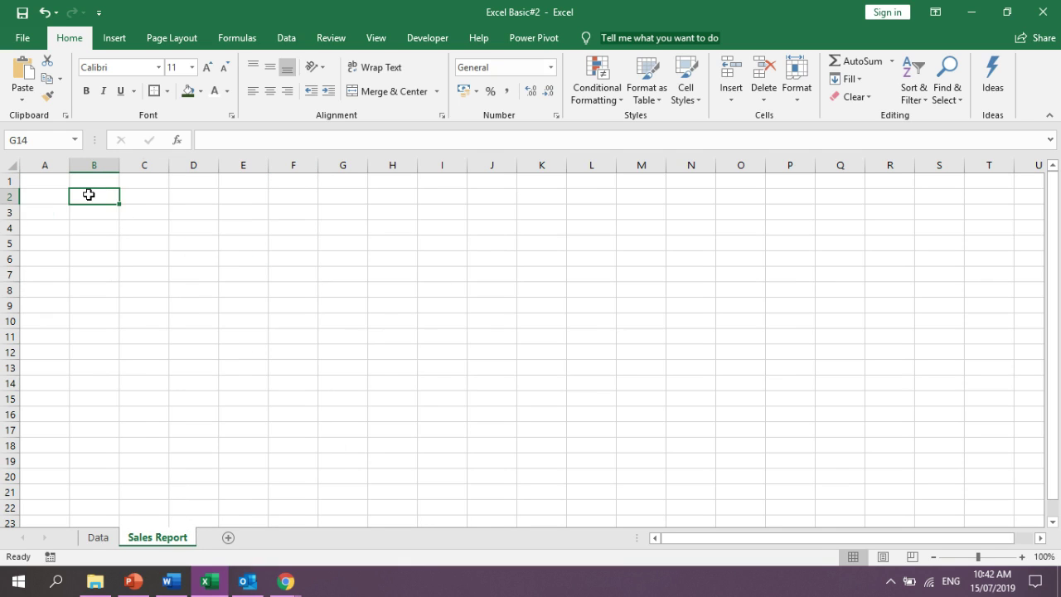
type("Sales and R")
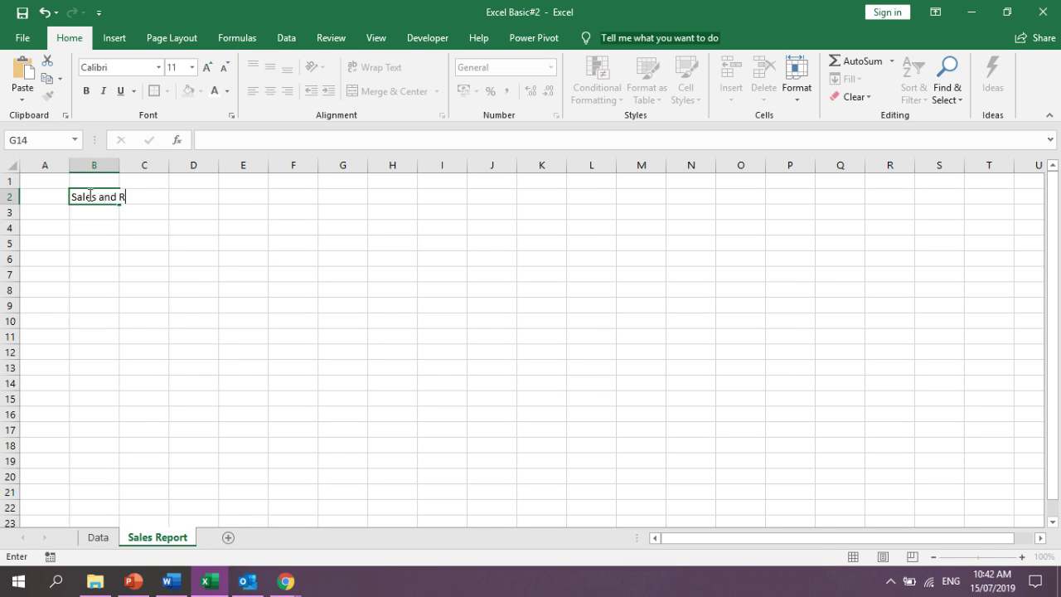
type("efund Report")
left_click(99, 260)
Enter January in A3 and fill the months down to July
left_click(50, 216)
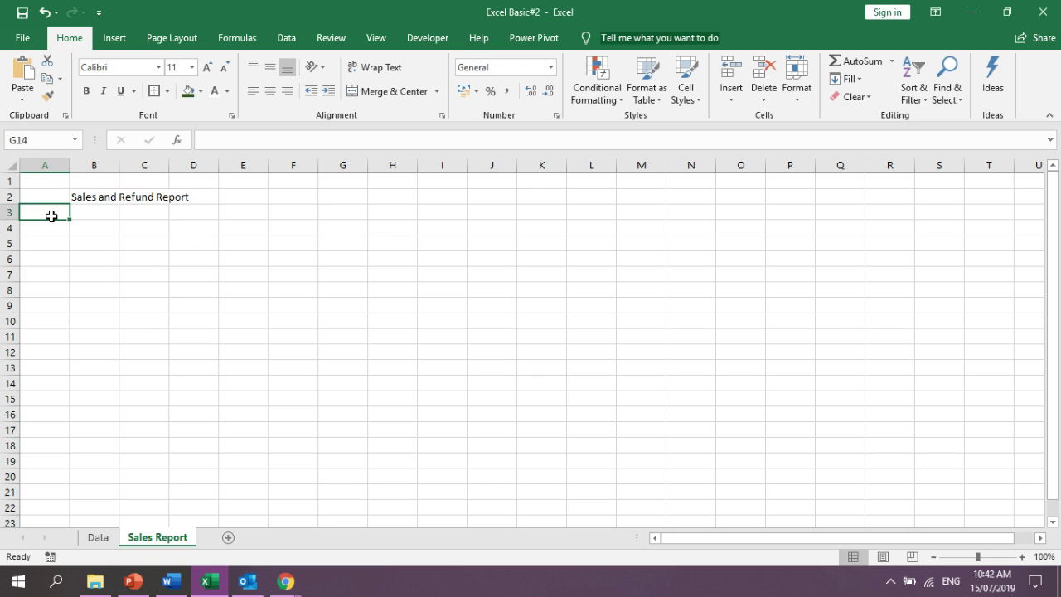
type("Janury")
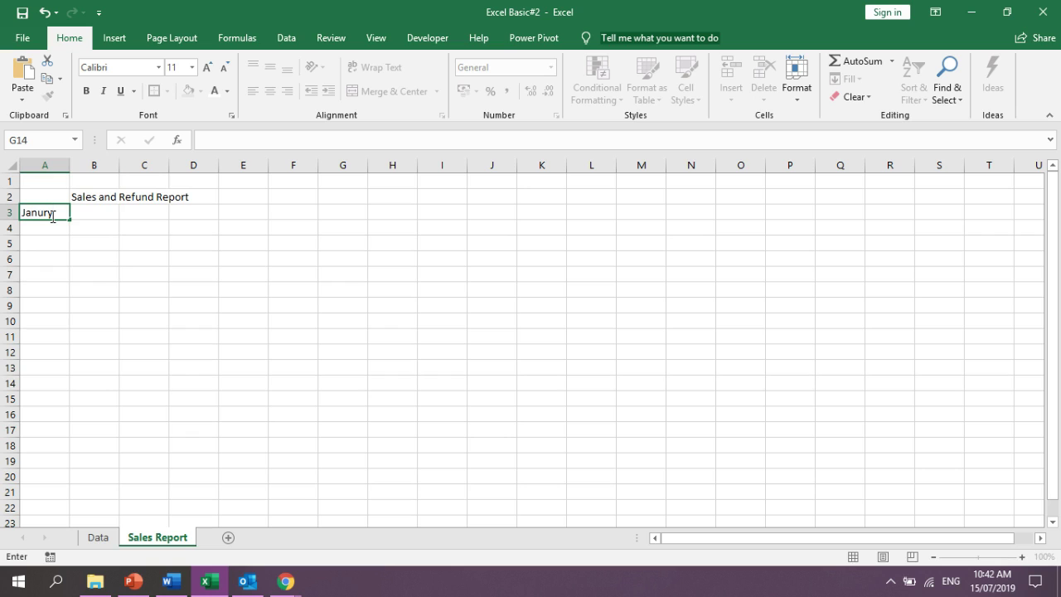
key("BackSpace")
key("BackSpace")
type("ary")
left_click(55, 271)
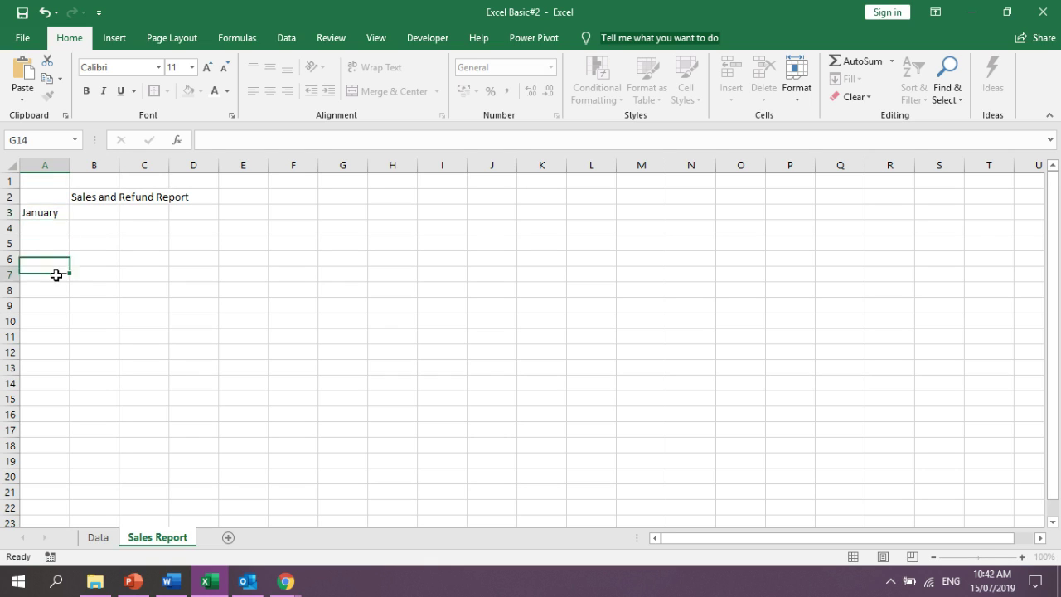
left_click(43, 210)
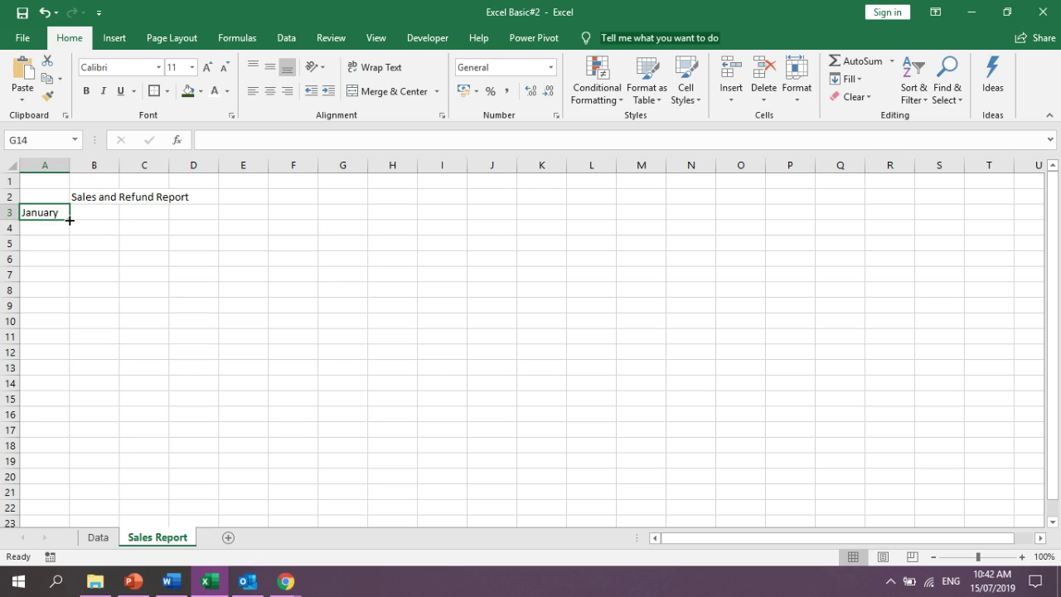
left_click_drag(70, 220, 64, 312)
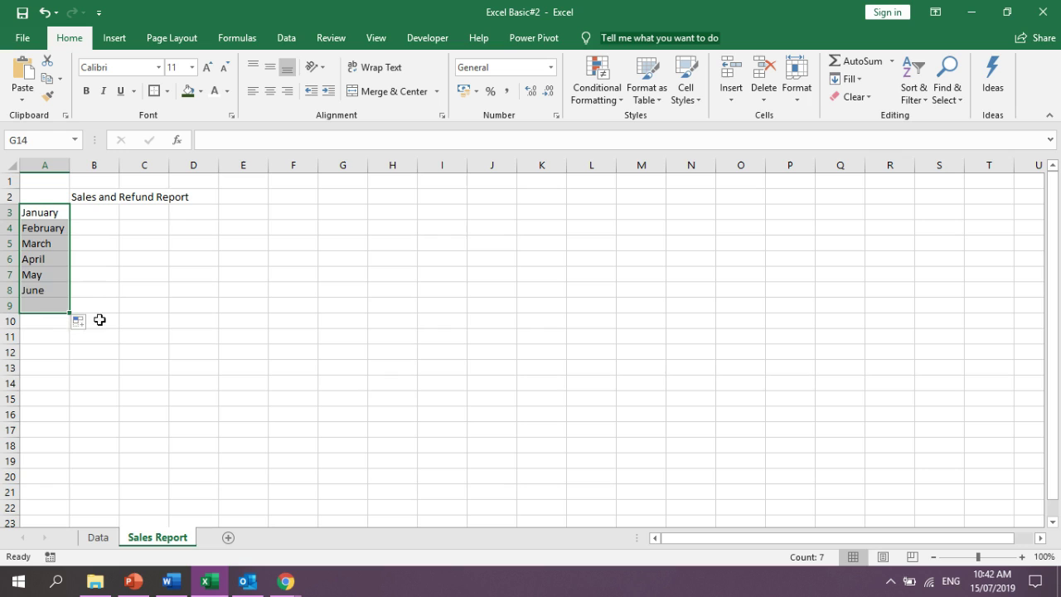
Add the TOTAL label in A10 below the month list
left_click(44, 327)
type("TOTAL")
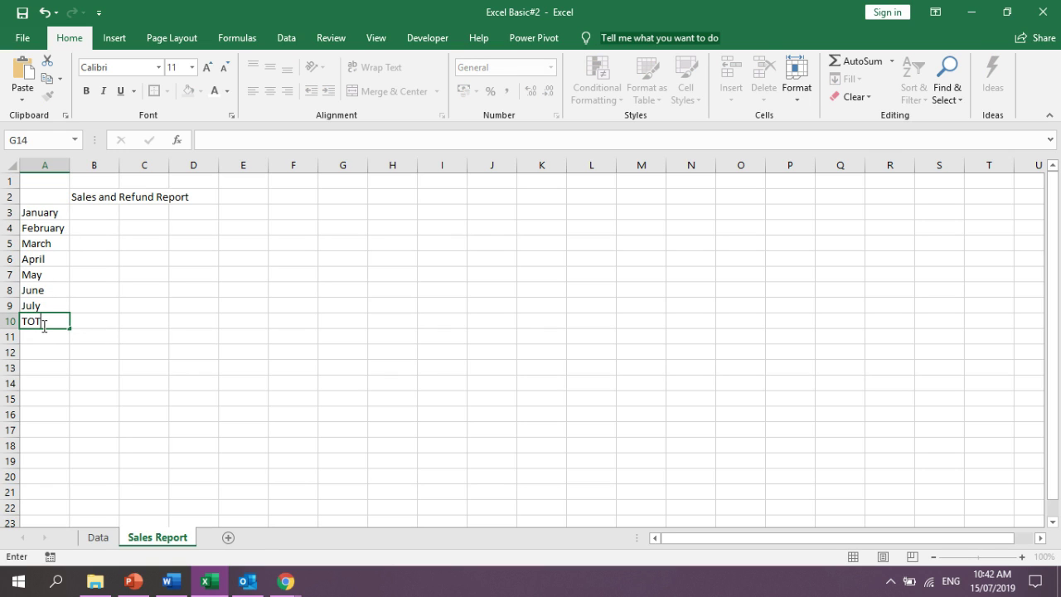
left_click(109, 373)
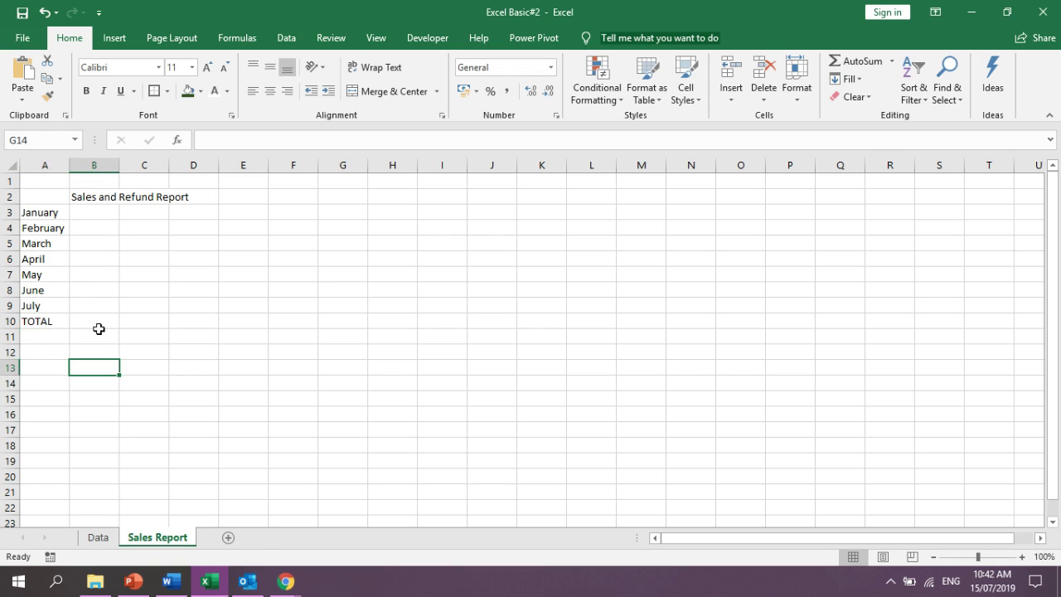
left_click(31, 215)
left_click_drag(34, 214, 36, 320)
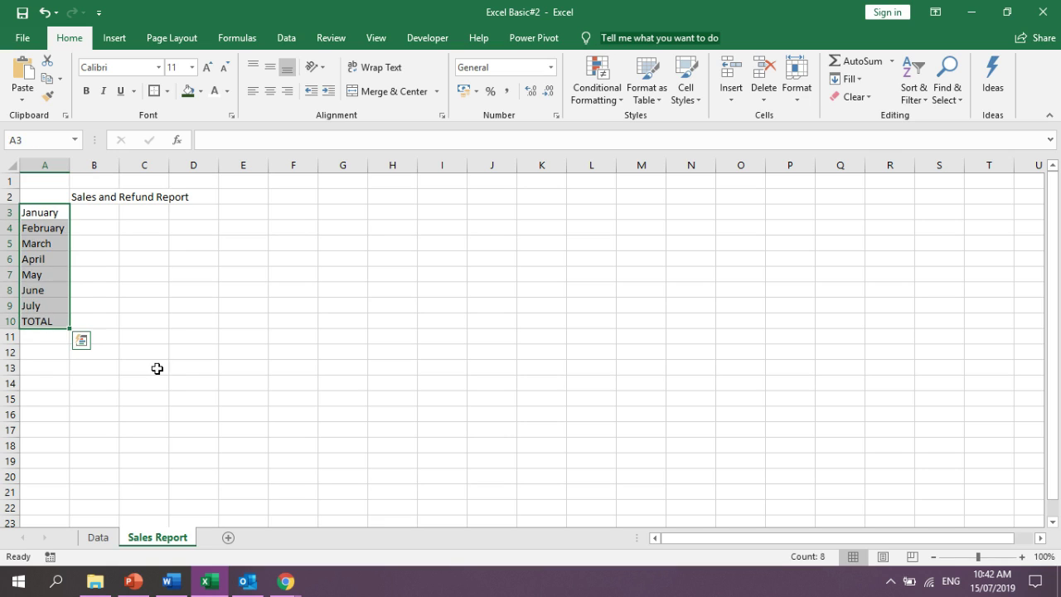
left_click(155, 340)
left_click(43, 222)
Enter the Sales heading in B3, rejecting the AutoComplete suggestion
left_click(92, 213)
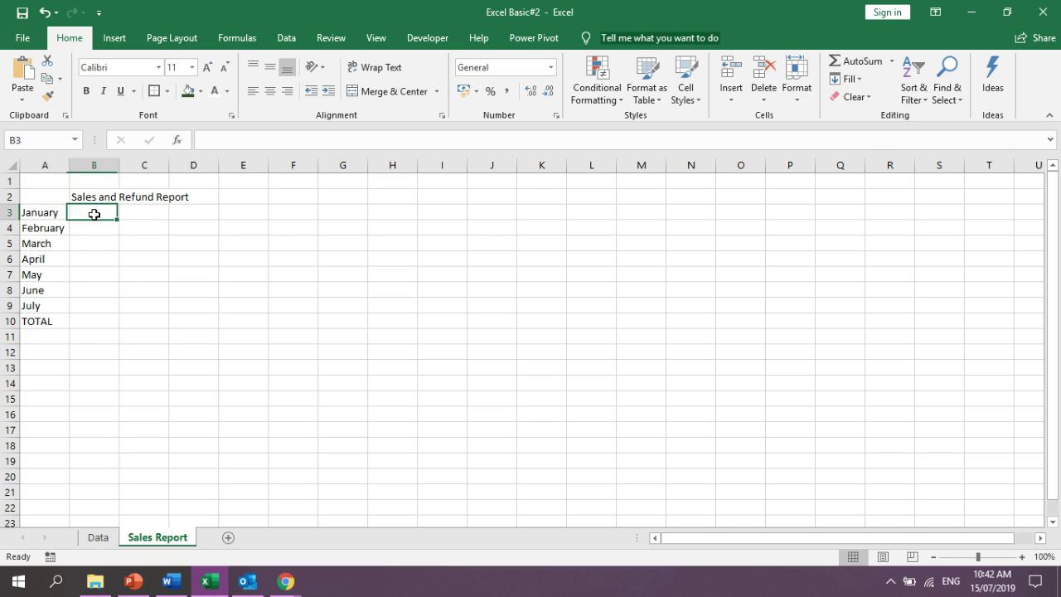
type("Sales")
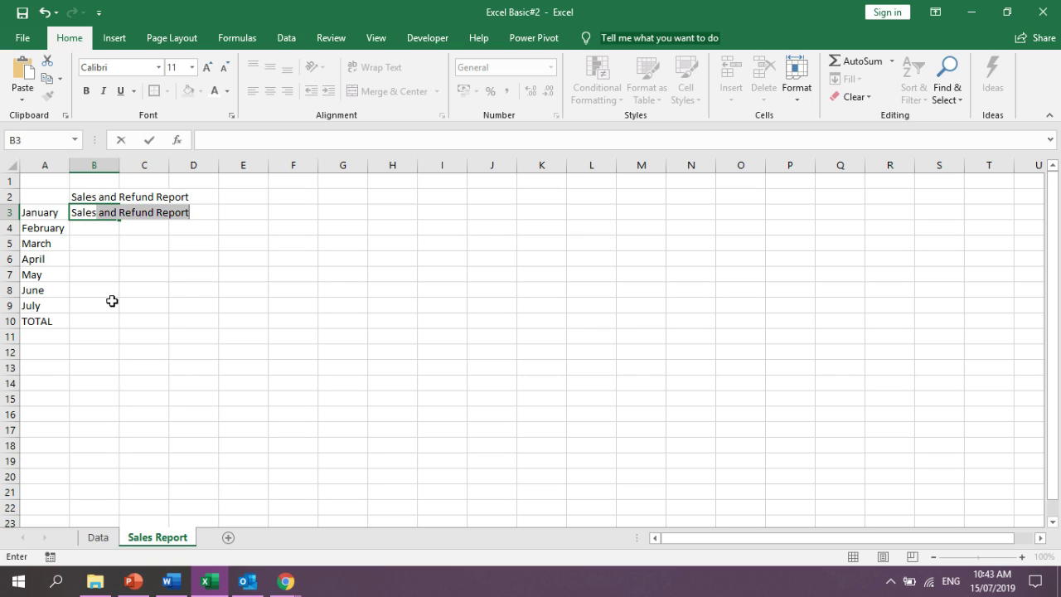
key("Return")
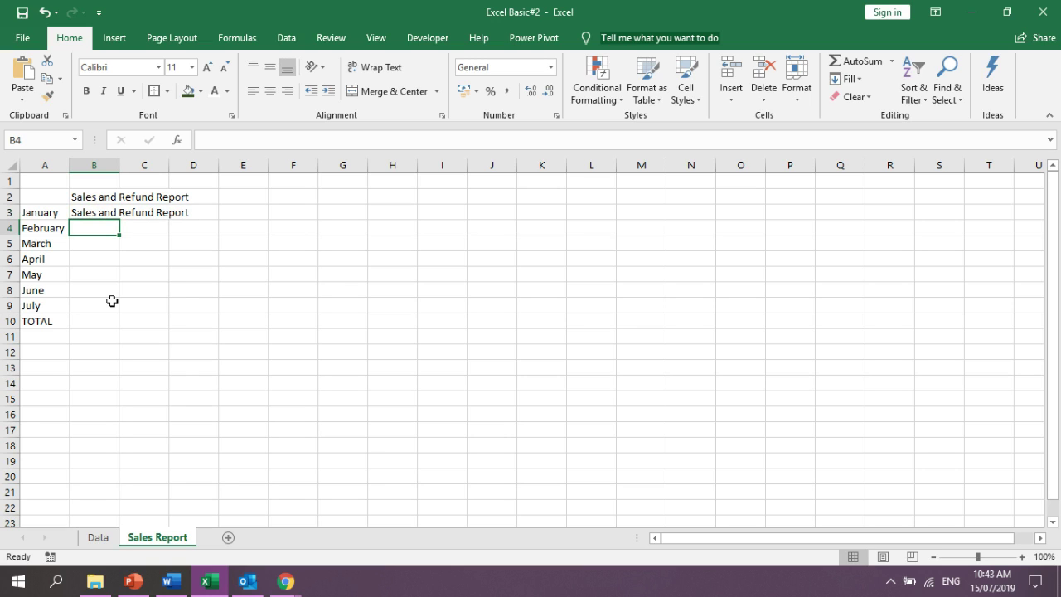
left_click(102, 210)
type("S")
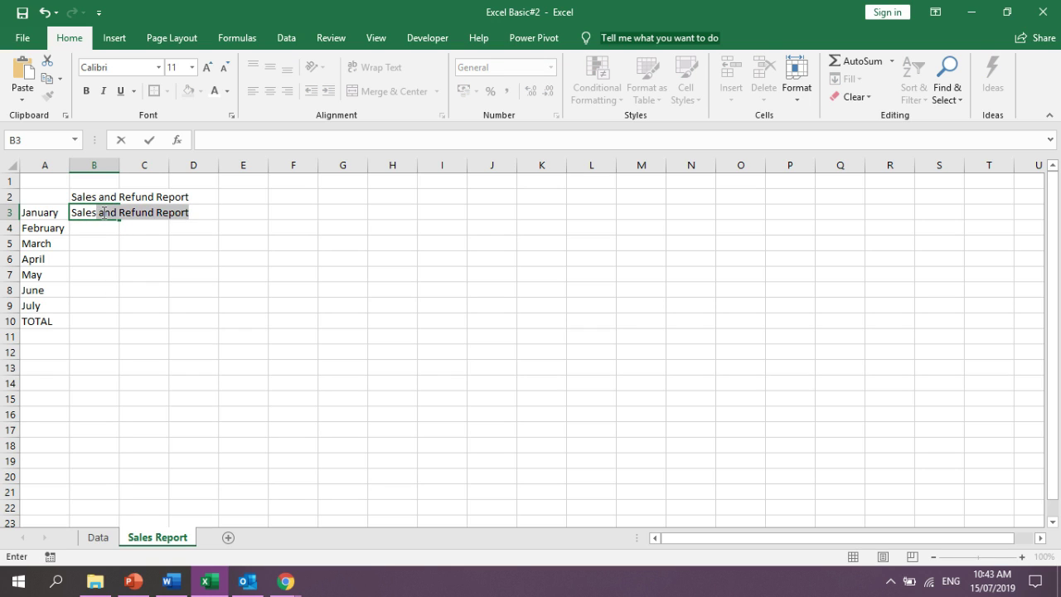
type("ales")
key("Delete")
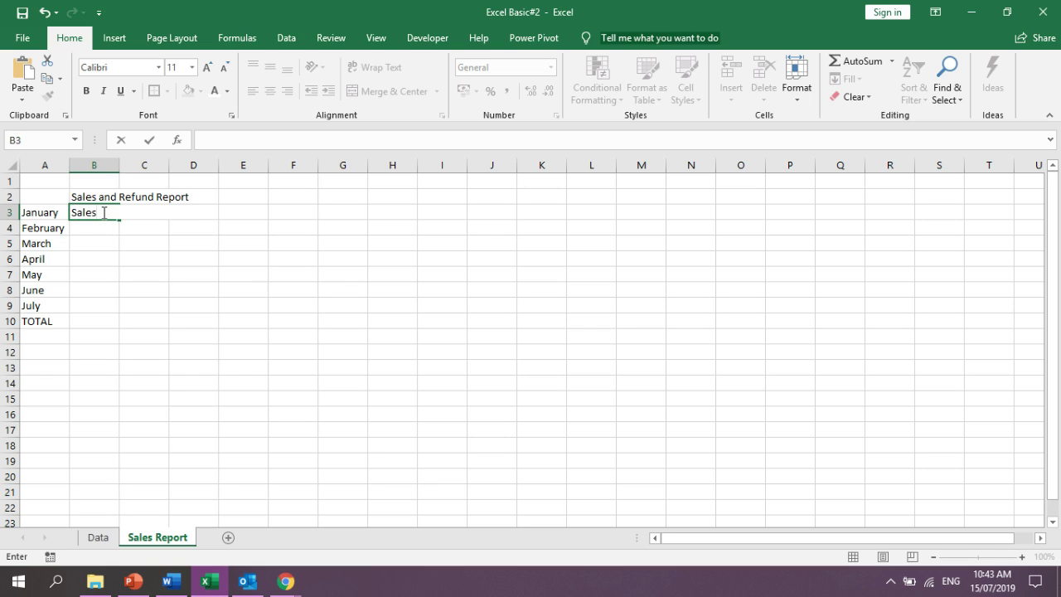
key("Return")
left_click(102, 214)
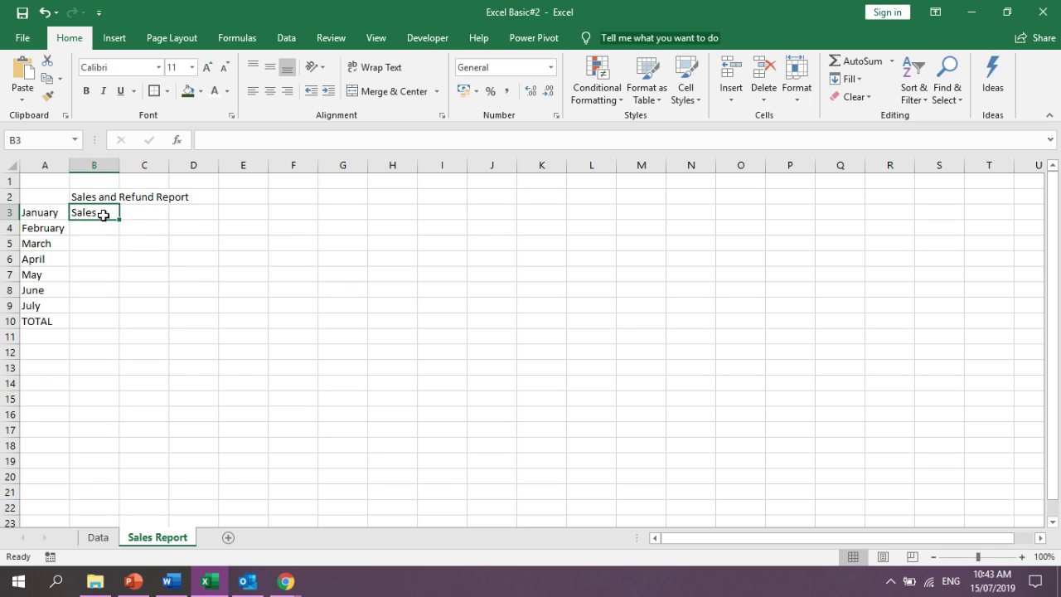
key("Return")
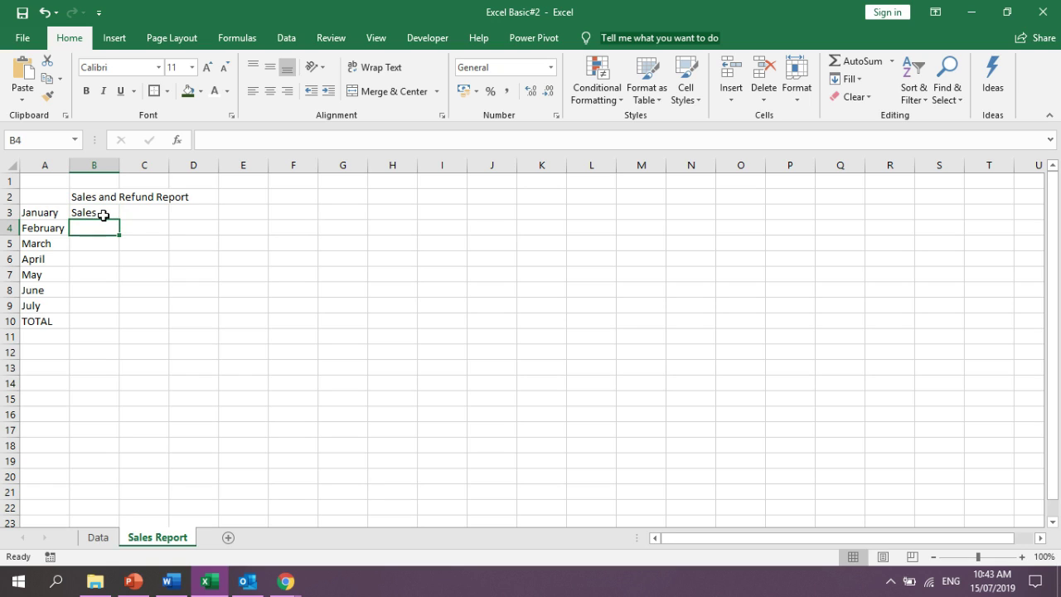
left_click(103, 215)
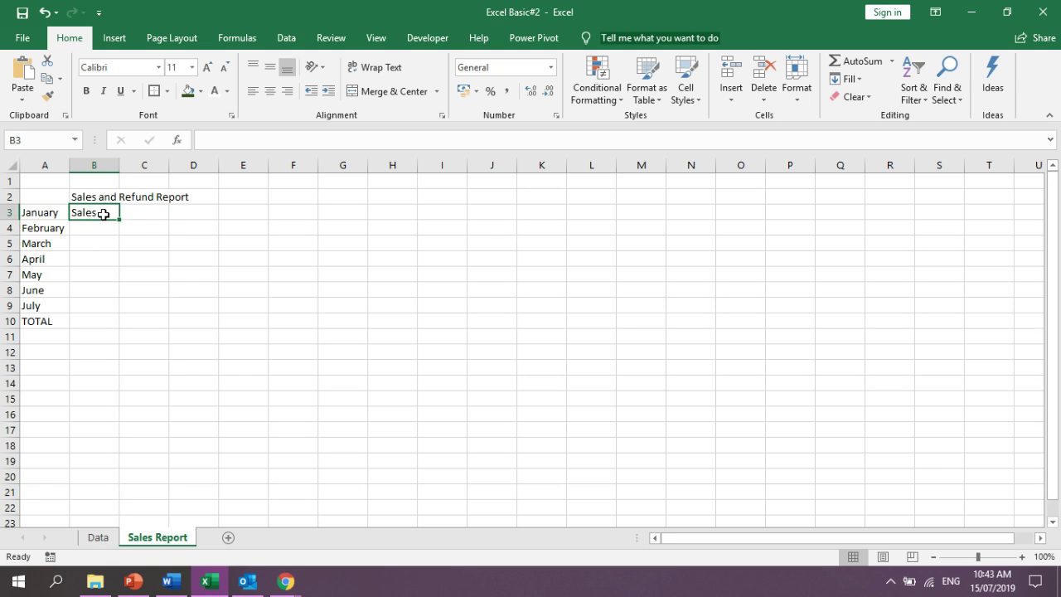
Add the Refund, Net sales and Refund % of sales headings in C3:E3
key("Tab")
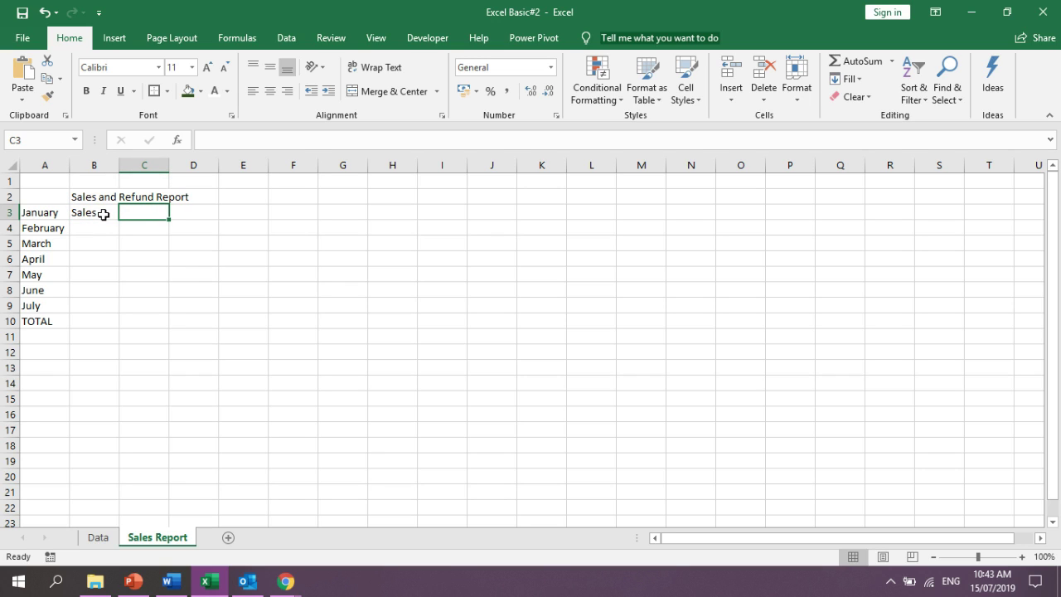
type("Refund")
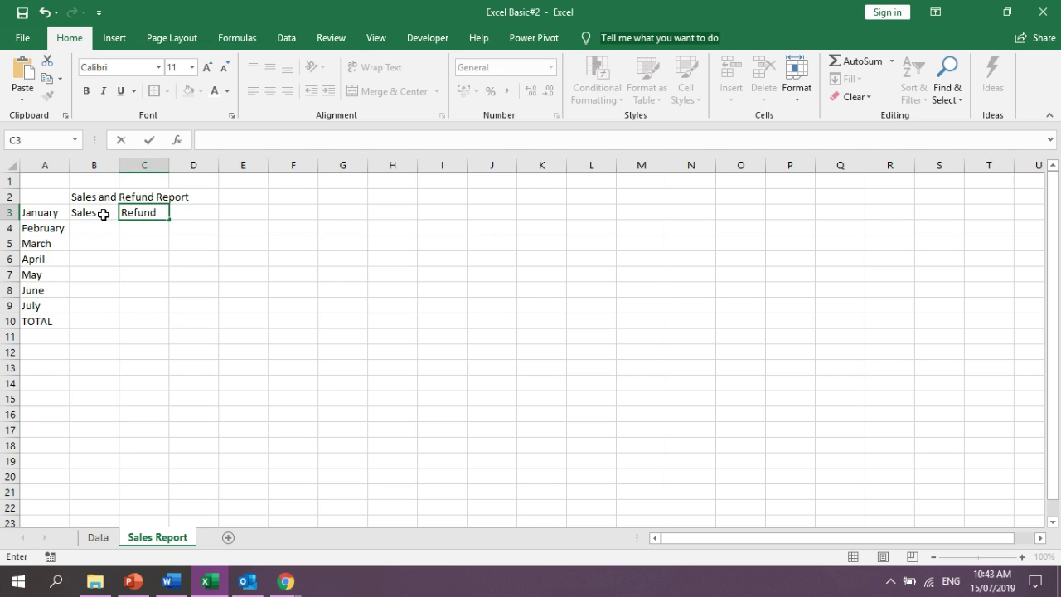
key("Tab")
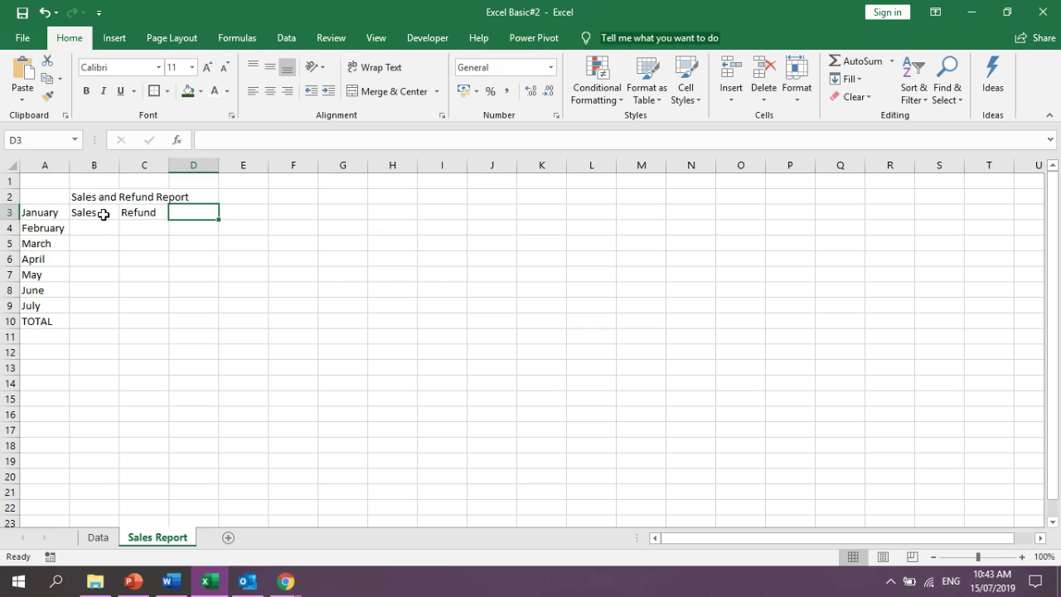
type("Net s")
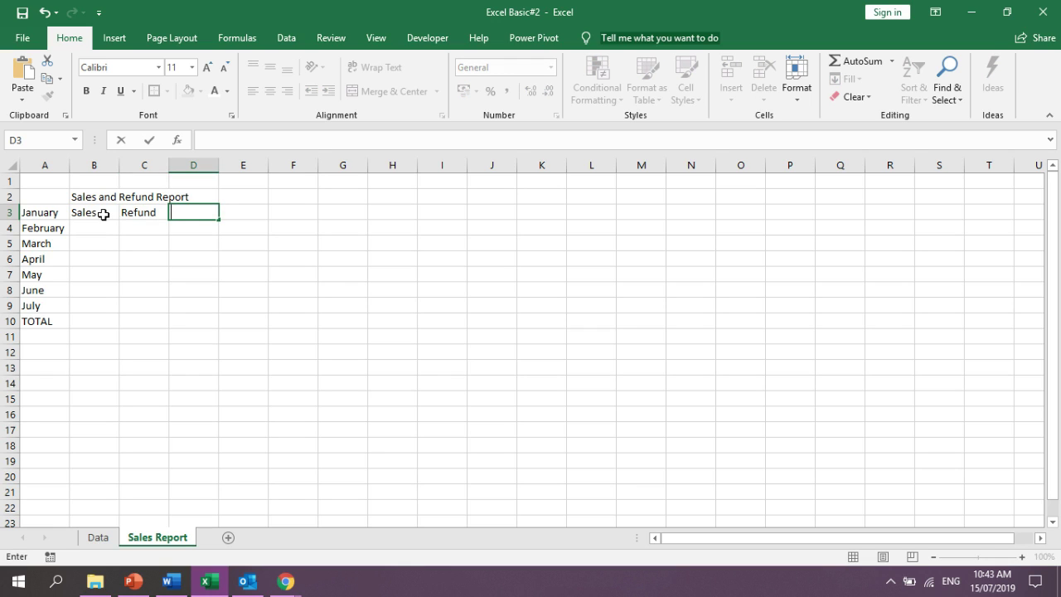
type("ales")
key("Tab")
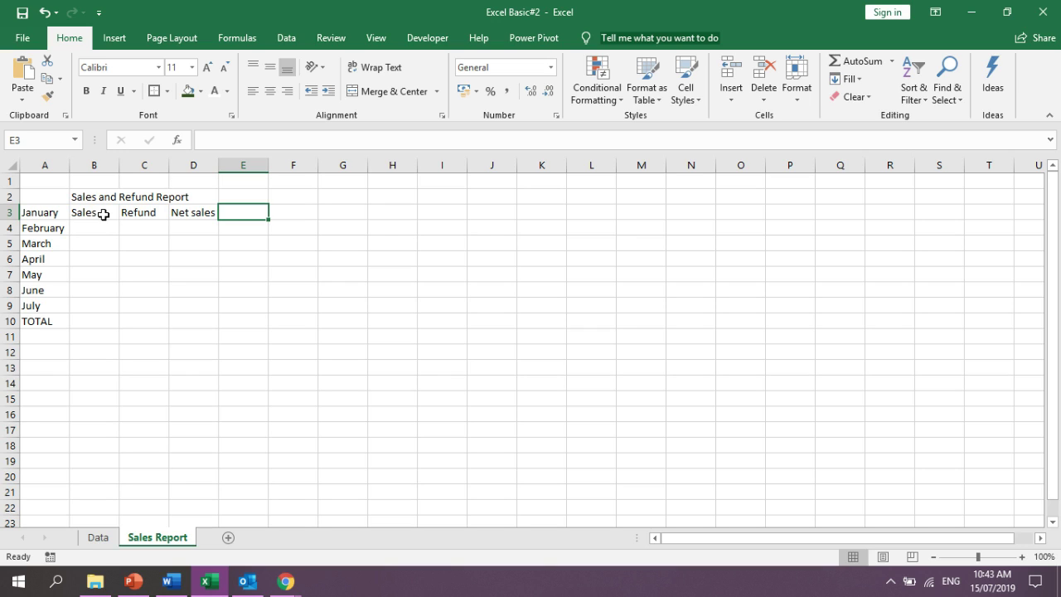
type("Perecnt")
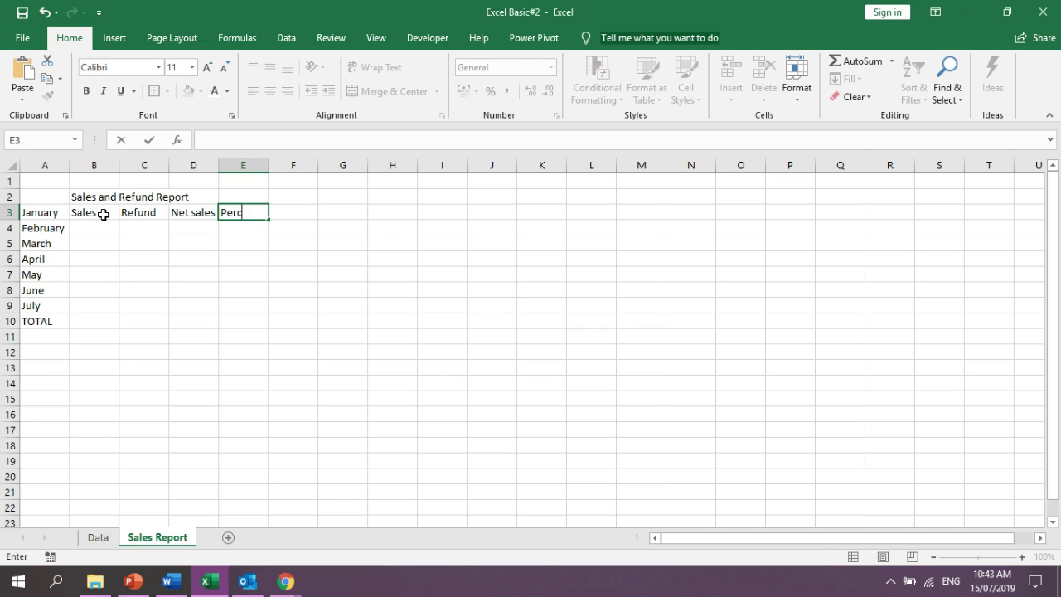
key("BackSpace")
key("BackSpace")
key("BackSpace")
key("BackSpace")
key("BackSpace")
key("BackSpace")
key("BackSpace")
type("Refund % of sales")
key("Return")
Check the cells across row 3 of the report
left_click(150, 286)
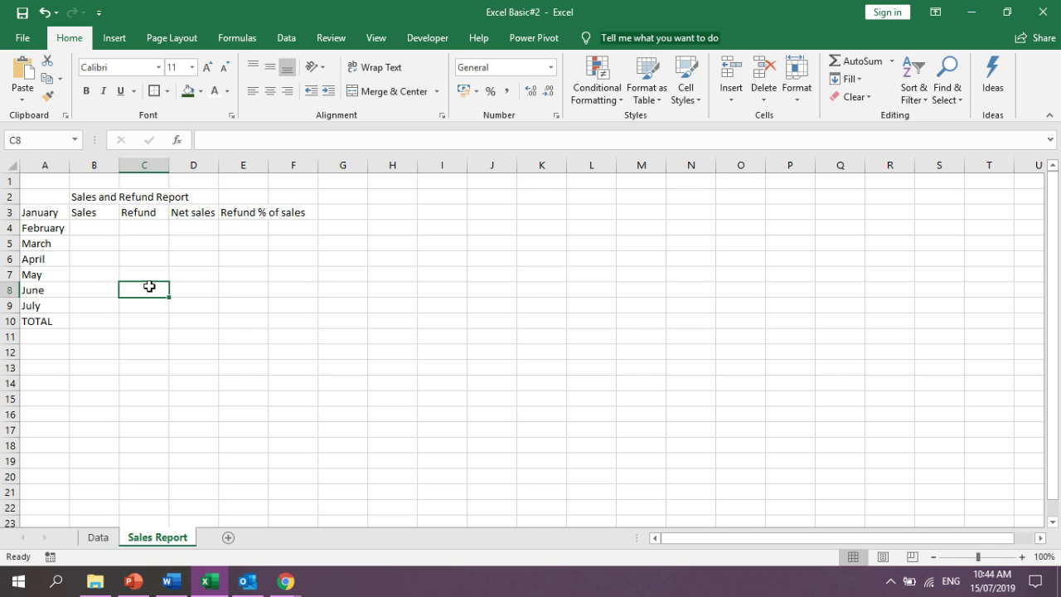
left_click(33, 214)
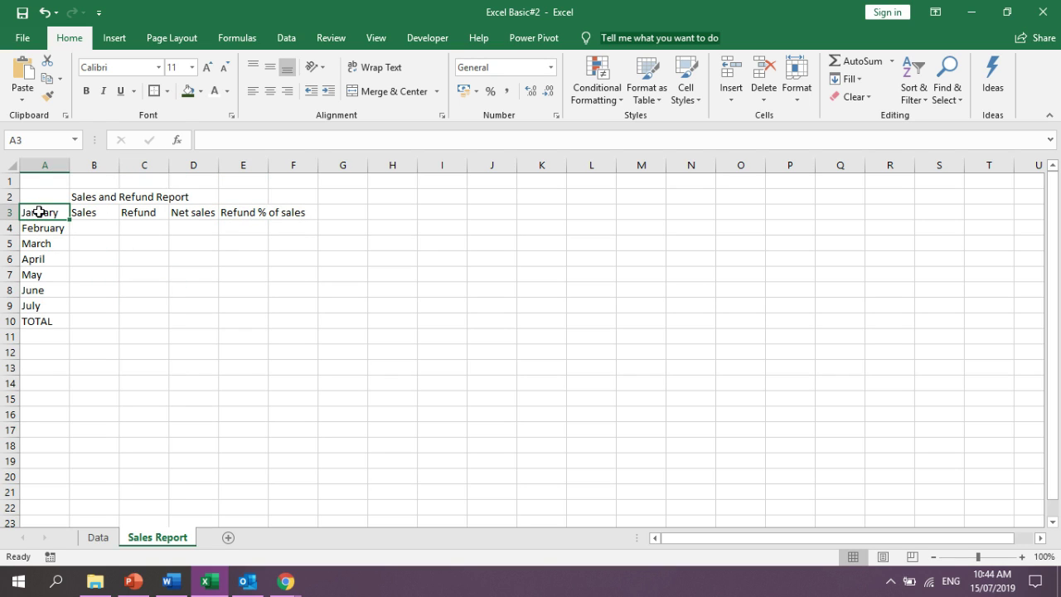
left_click(80, 213)
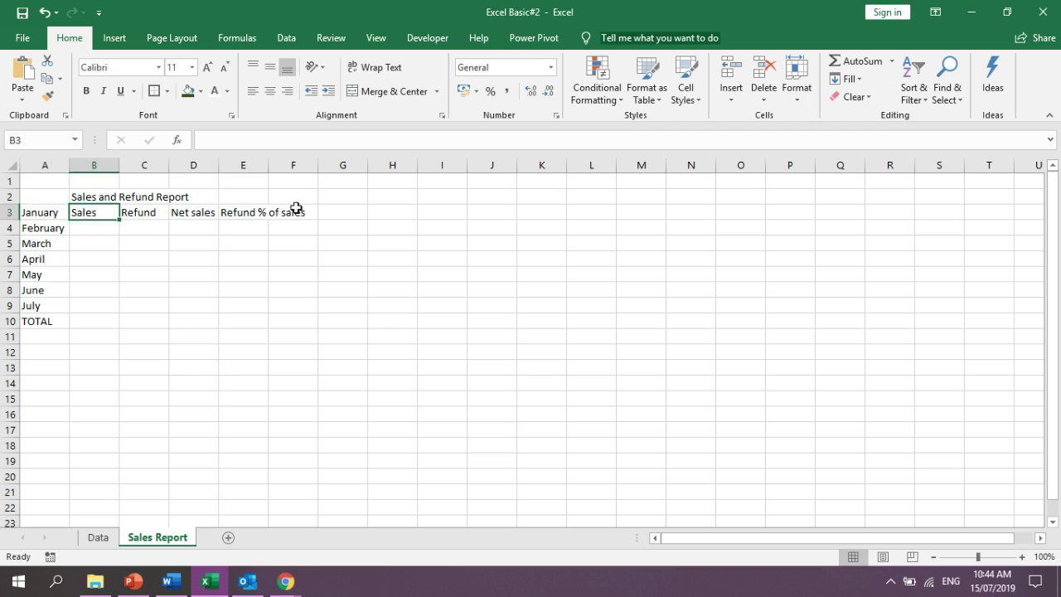
left_click(293, 212)
left_click(52, 212)
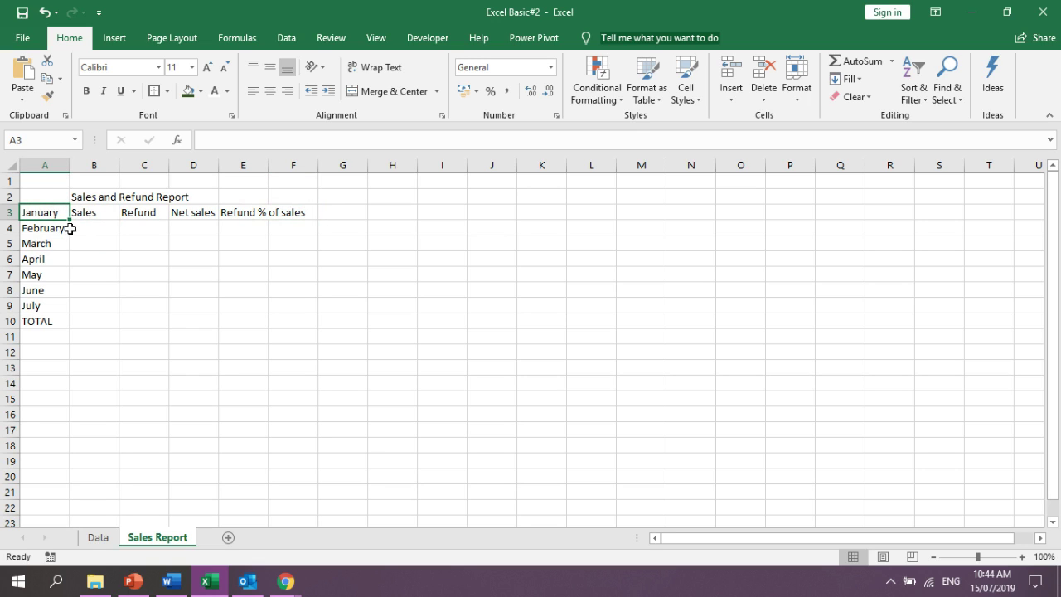
left_click(83, 213)
left_click(156, 212)
left_click(180, 212)
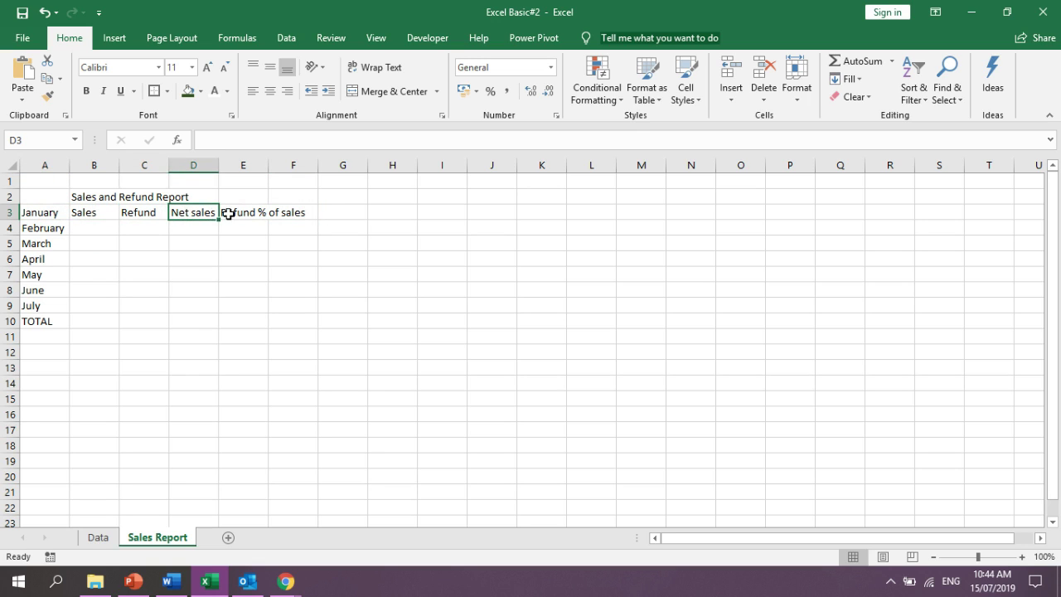
left_click(227, 212)
left_click(298, 220)
left_click(41, 214)
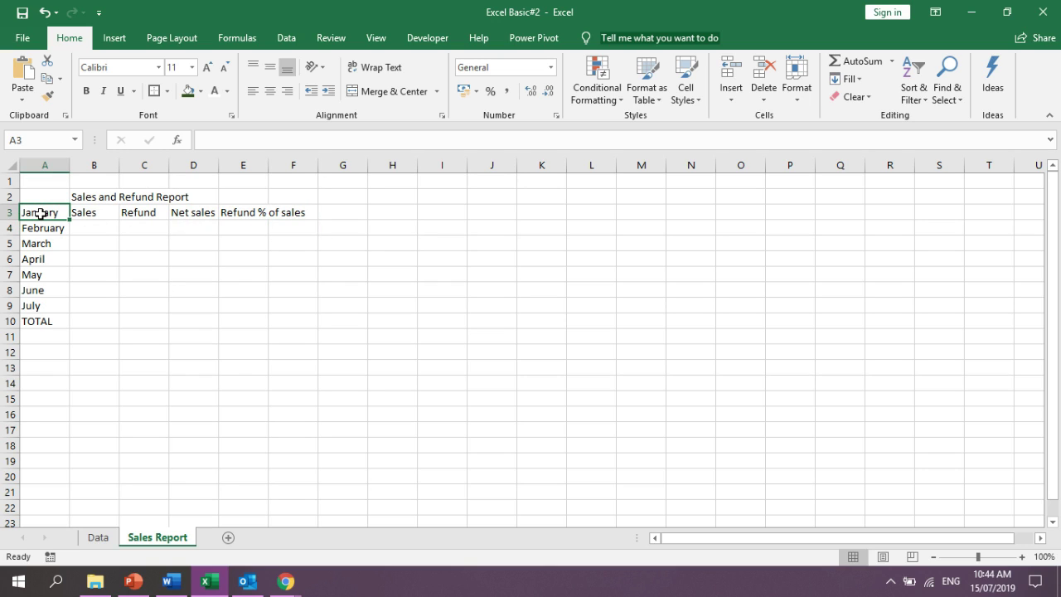
Move the months and TOTAL from A3:A10 down one row to A4:A11
left_click(66, 335)
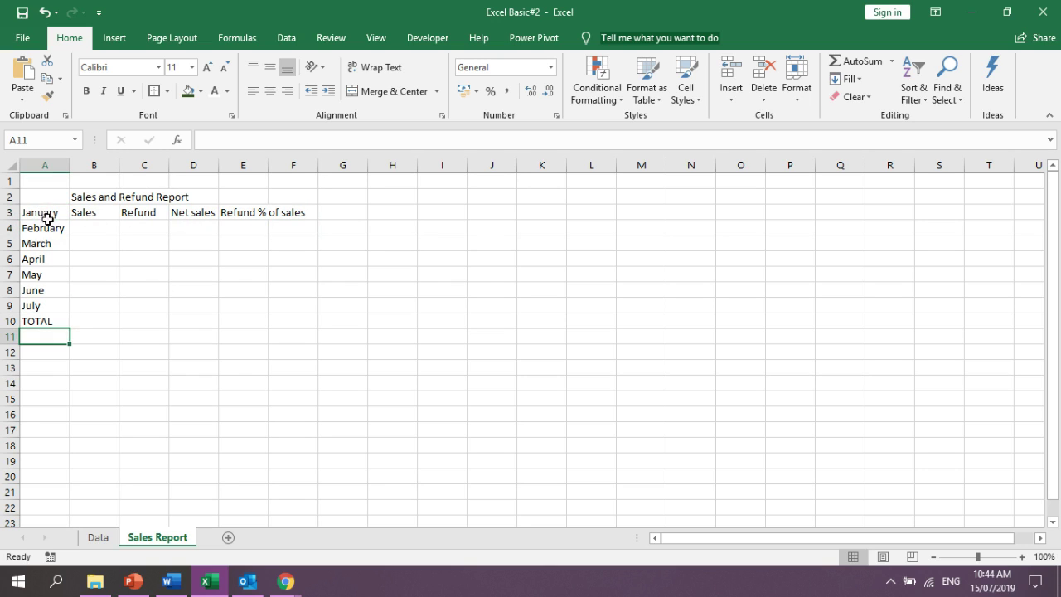
left_click(46, 211)
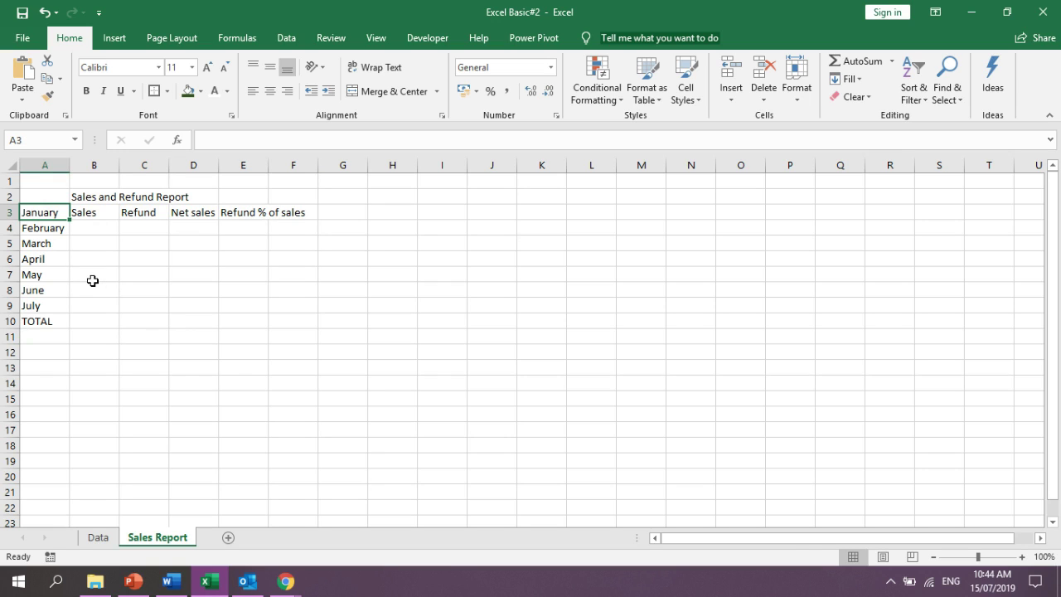
key("ctrl+shift+Down")
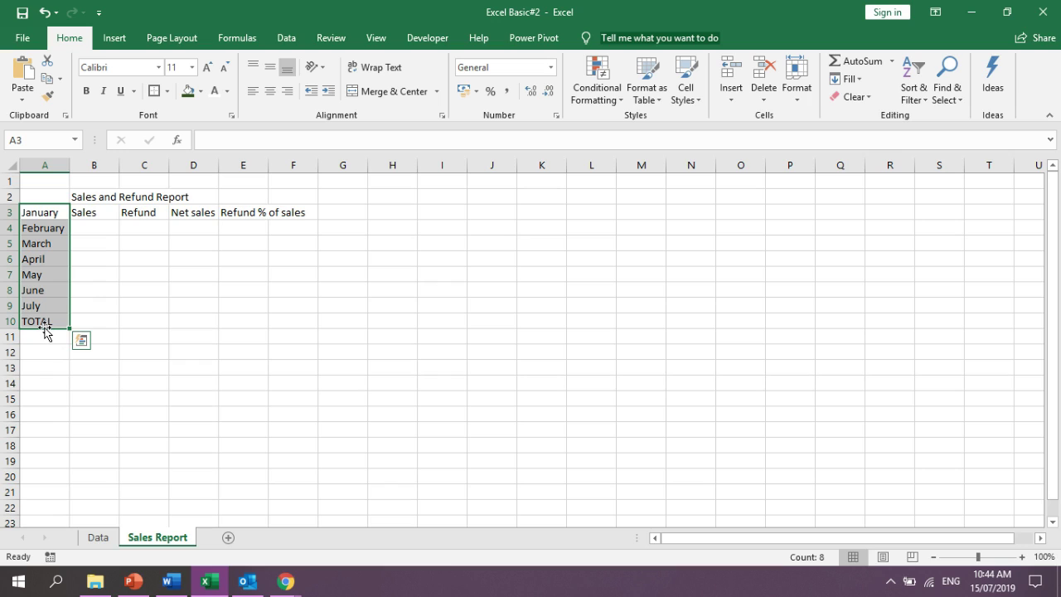
left_click_drag(45, 328, 42, 335)
left_click(145, 272)
Put the Month heading in A3 and bring up the Data sheet
left_click(38, 212)
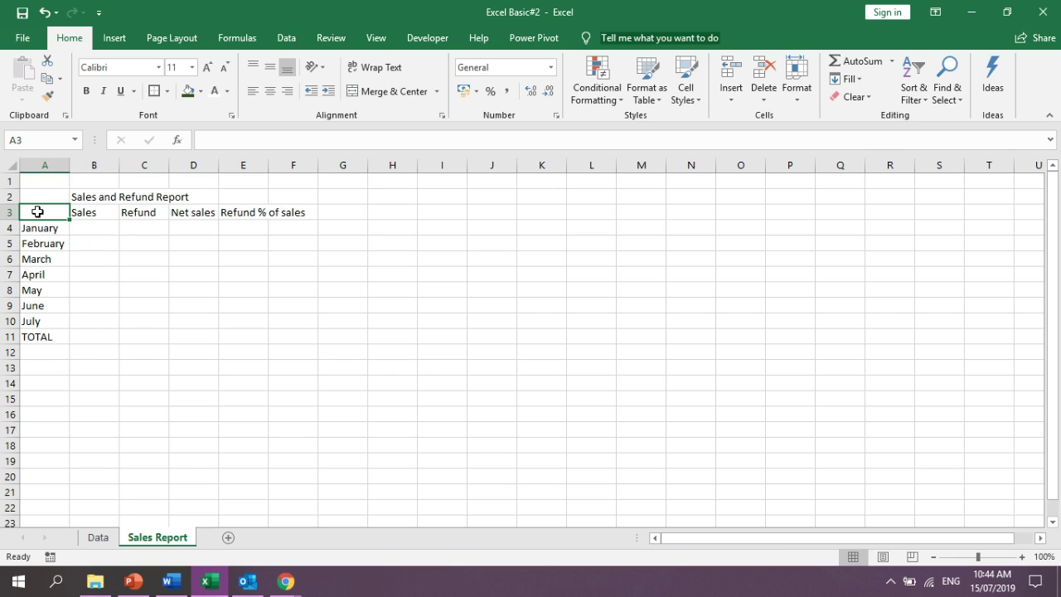
type("Month")
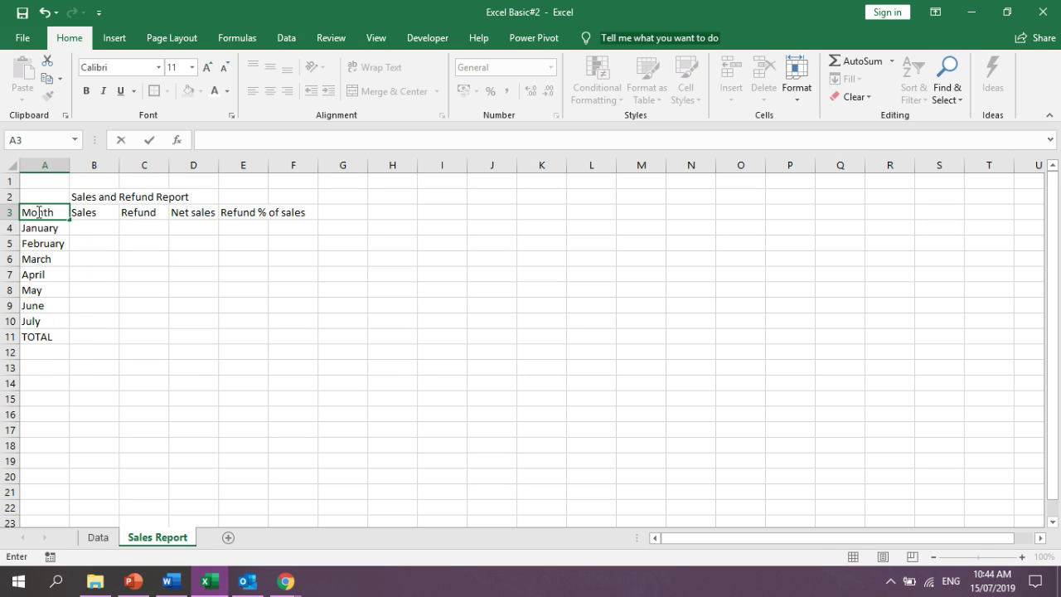
left_click(434, 412)
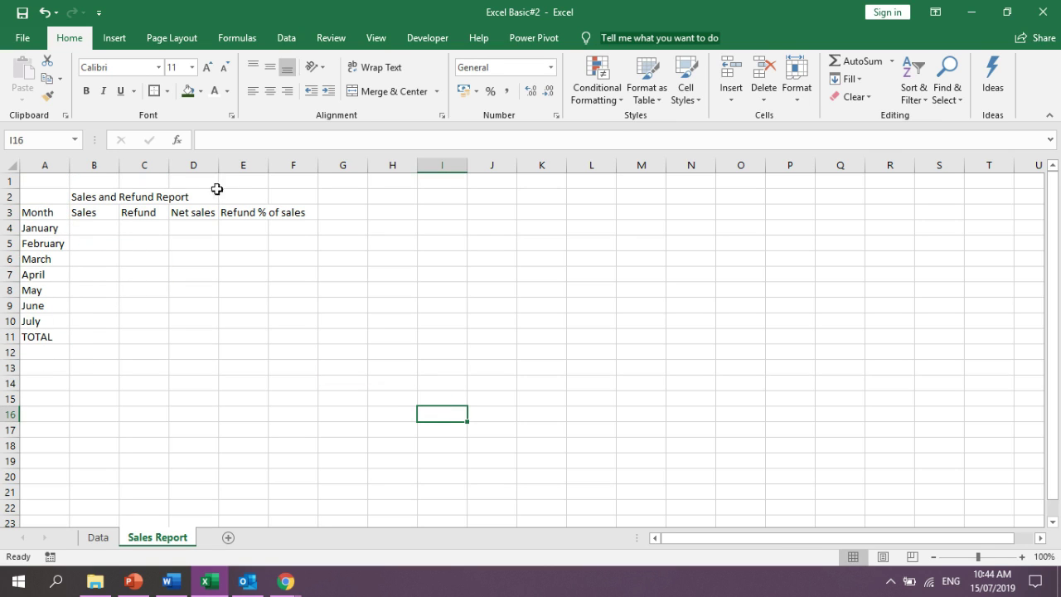
left_click(49, 212)
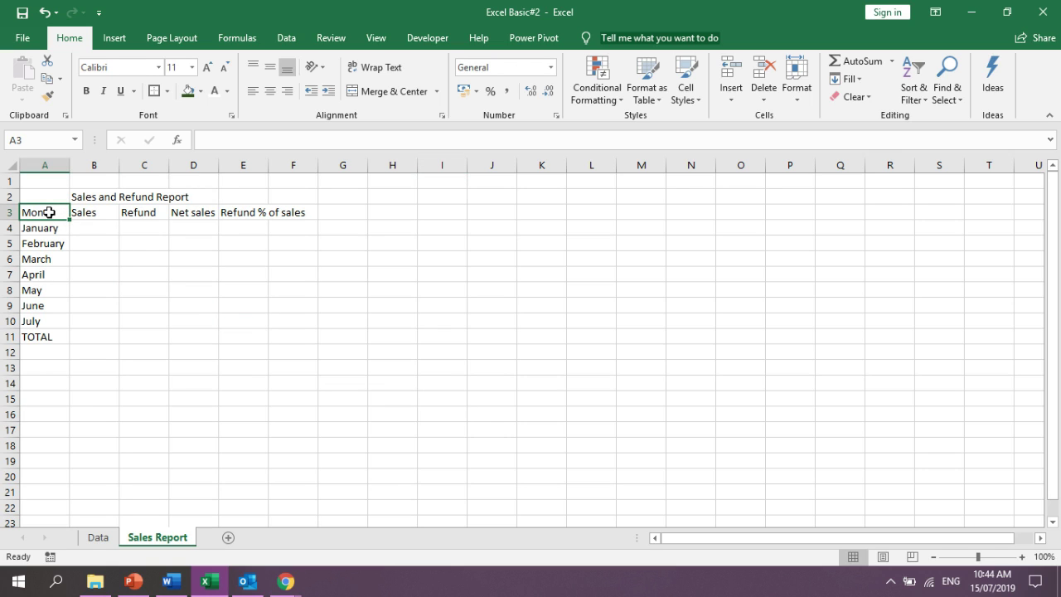
left_click(98, 537)
Copy the Data sheet's B4:C10 figures and paste them as values into Sales Report B4
left_click(124, 258)
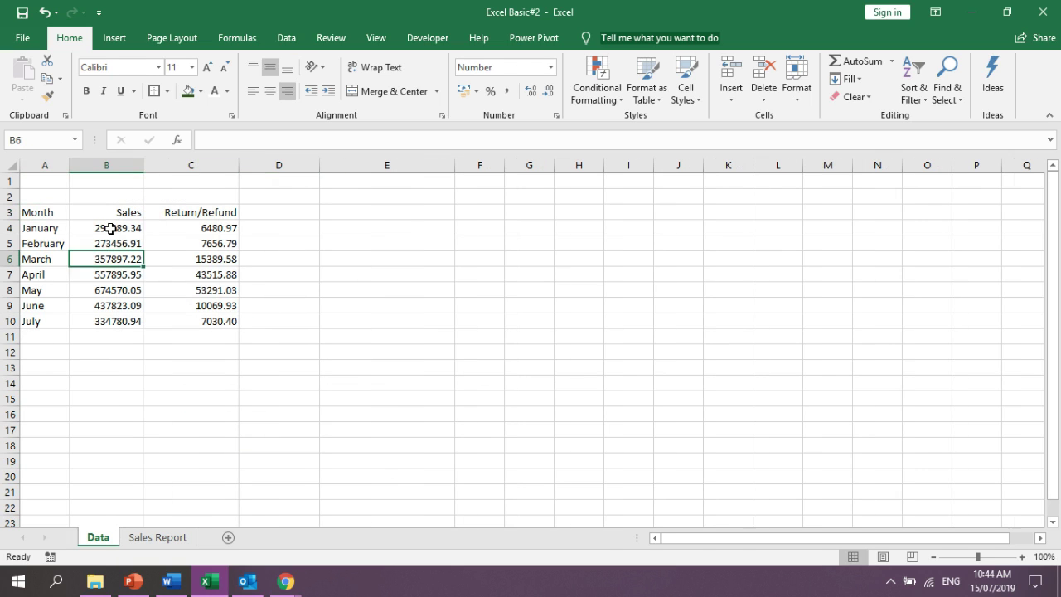
left_click_drag(110, 228, 212, 320)
key("ctrl+c")
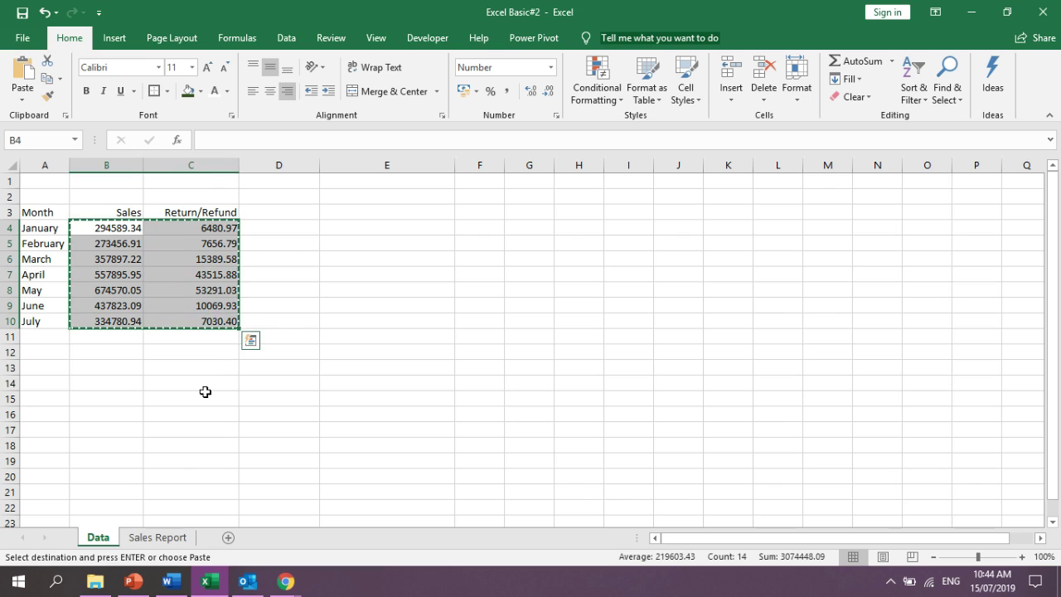
left_click(170, 537)
left_click(88, 226)
right_click(90, 227)
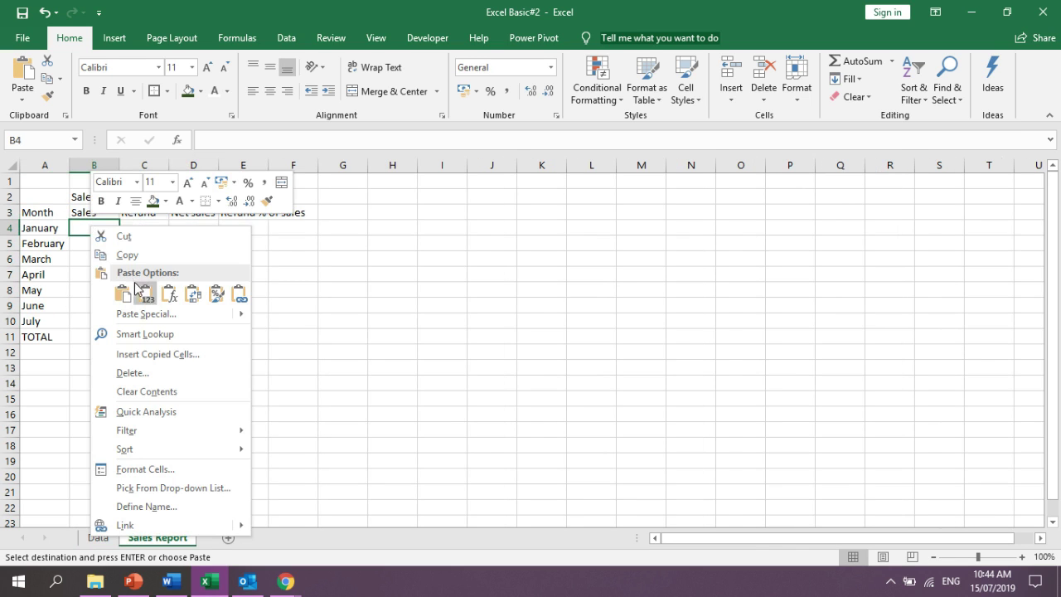
left_click(145, 293)
left_click(43, 214)
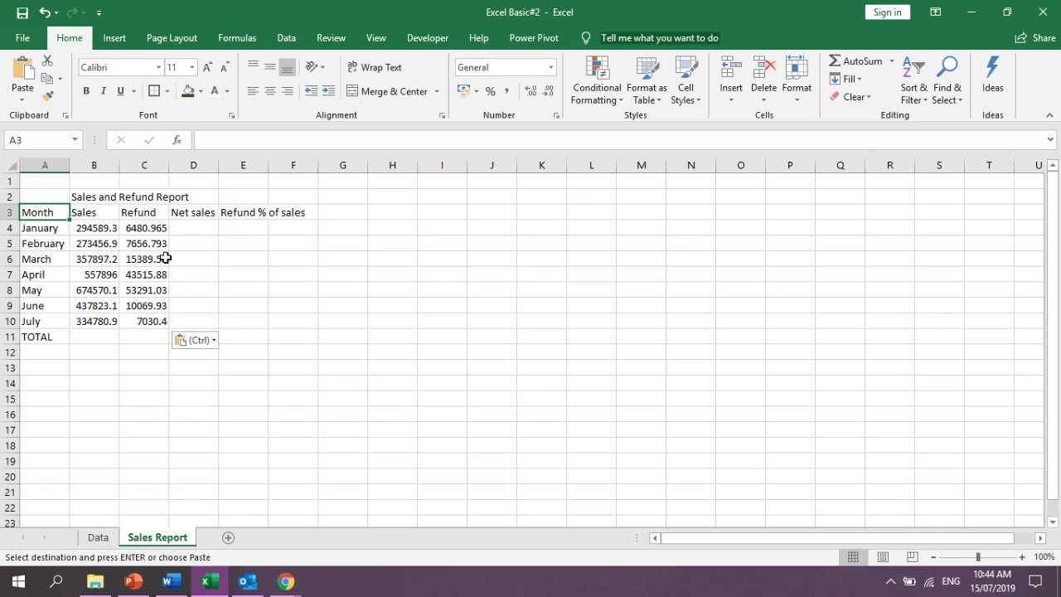
key("ctrl")
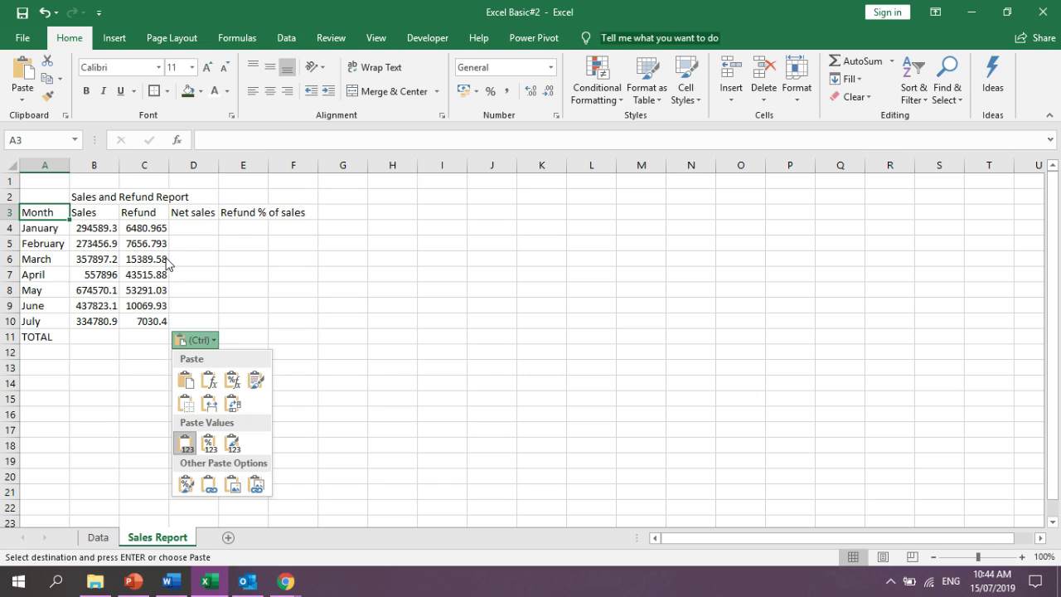
Give the header row A3:E3 font size 14 and a yellow fill
left_click(58, 217)
key("ctrl+shift+Right")
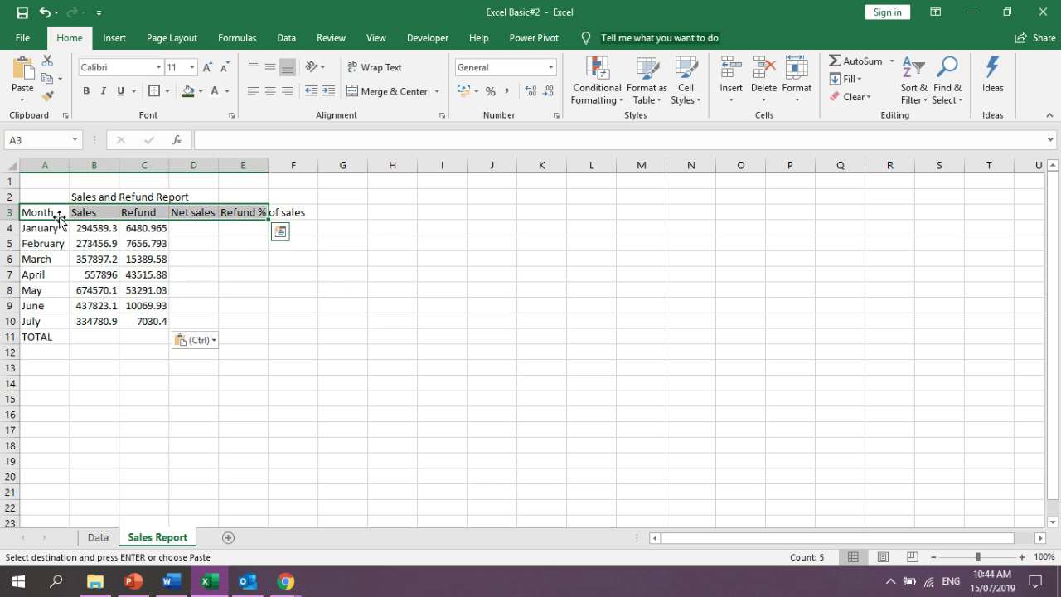
left_click(193, 67)
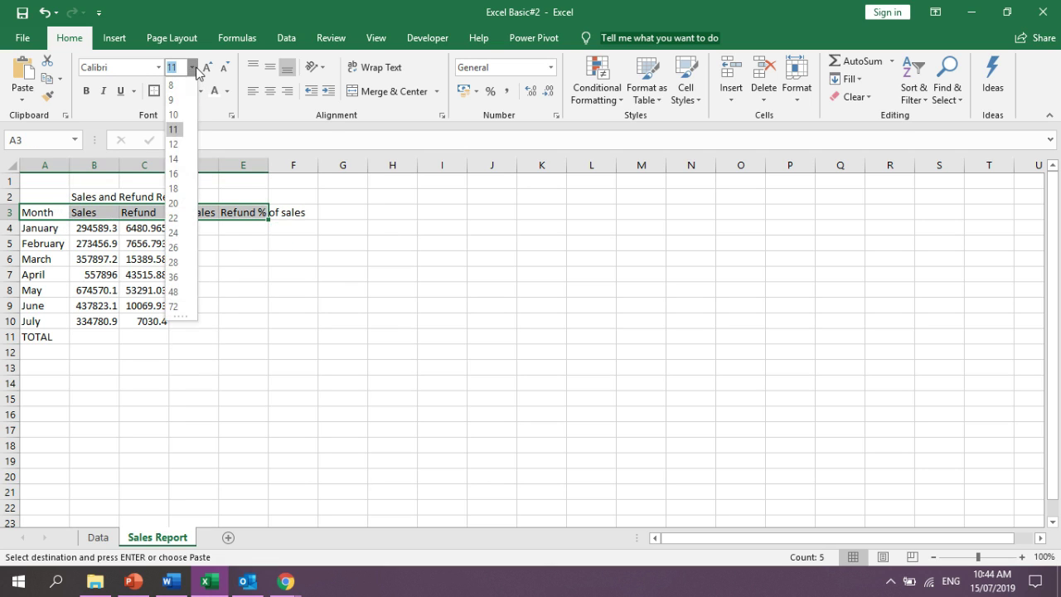
left_click(174, 160)
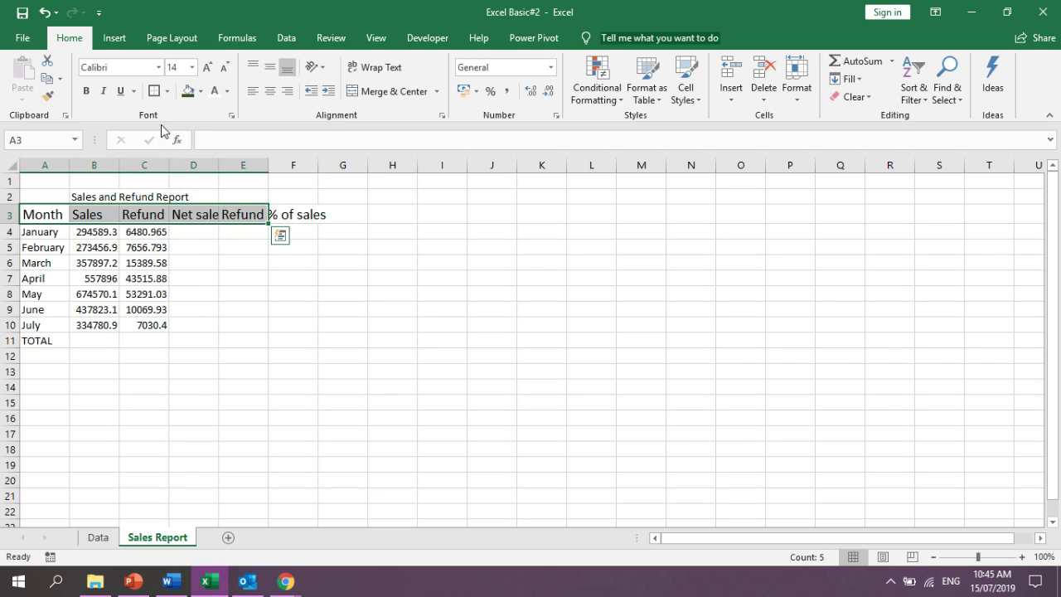
left_click(202, 91)
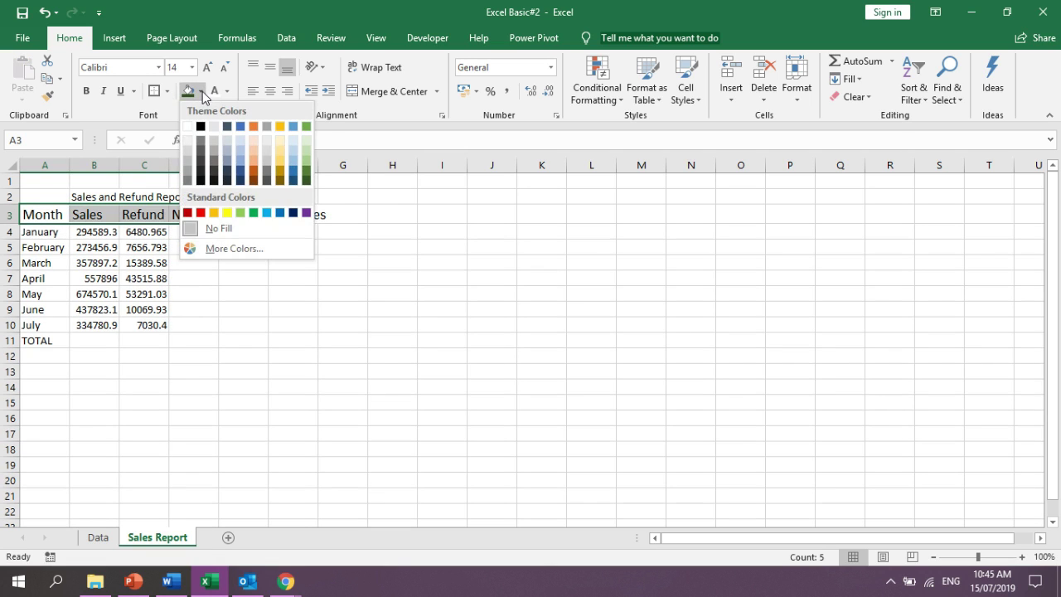
left_click(225, 214)
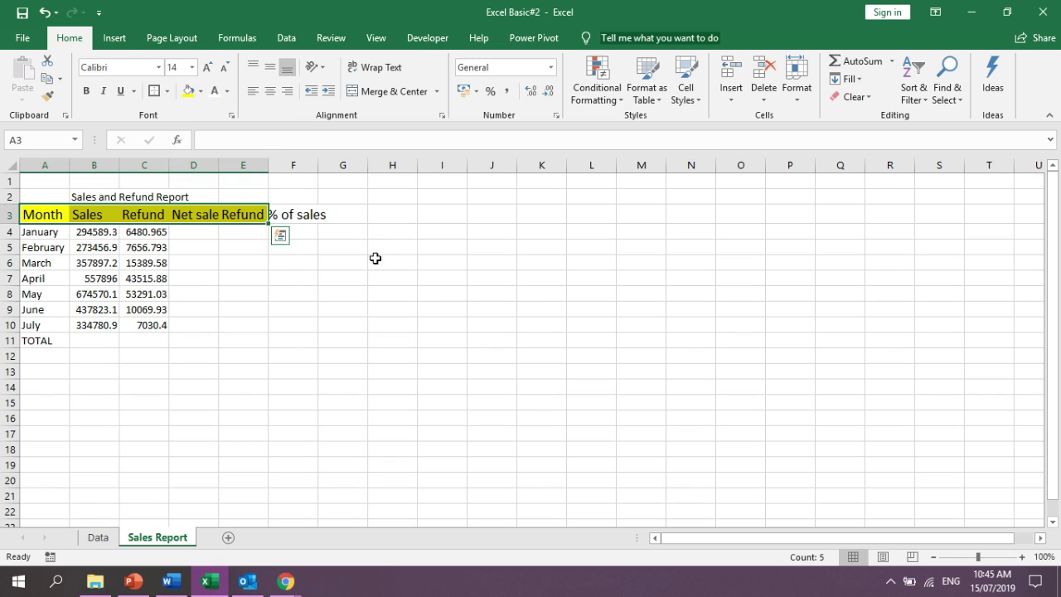
Select the whole report table A3:E11
left_click(584, 262)
left_click(10, 214)
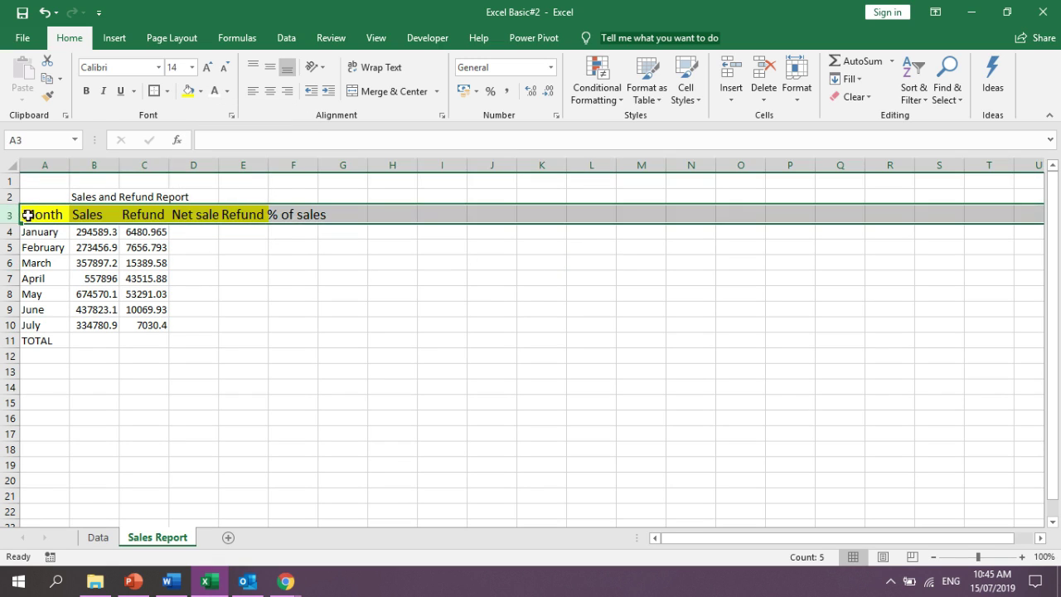
left_click(25, 214)
key("shift+Down")
key("shift+Right")
key("shift+Right")
key("shift+Right")
key("shift+Right")
key("shift+Down")
key("shift+Down")
key("shift+Down")
key("shift+Down")
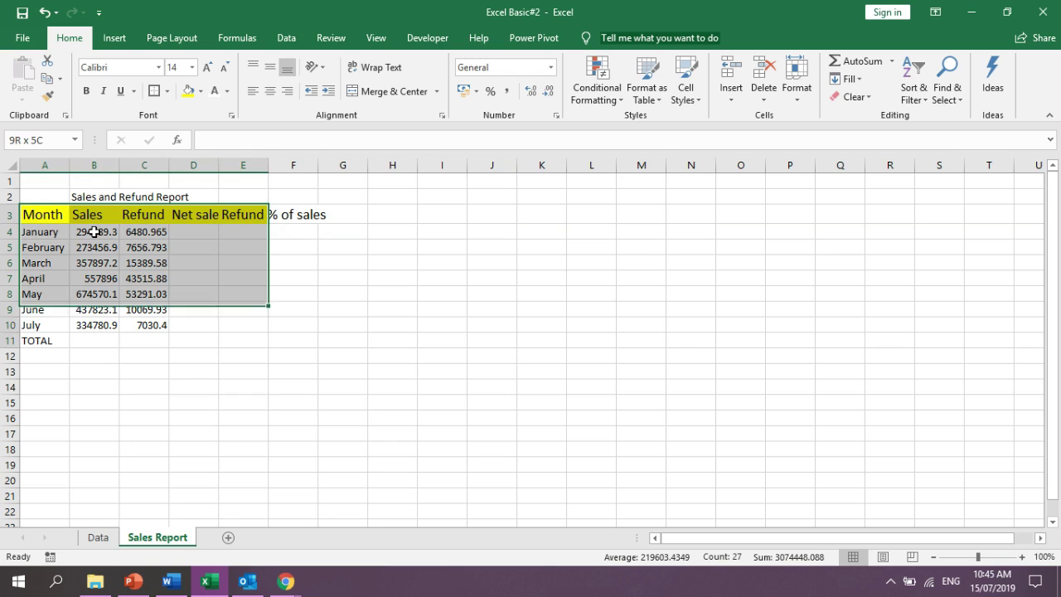
key("shift+Down")
key("shift+Down")
key("shift+Down")
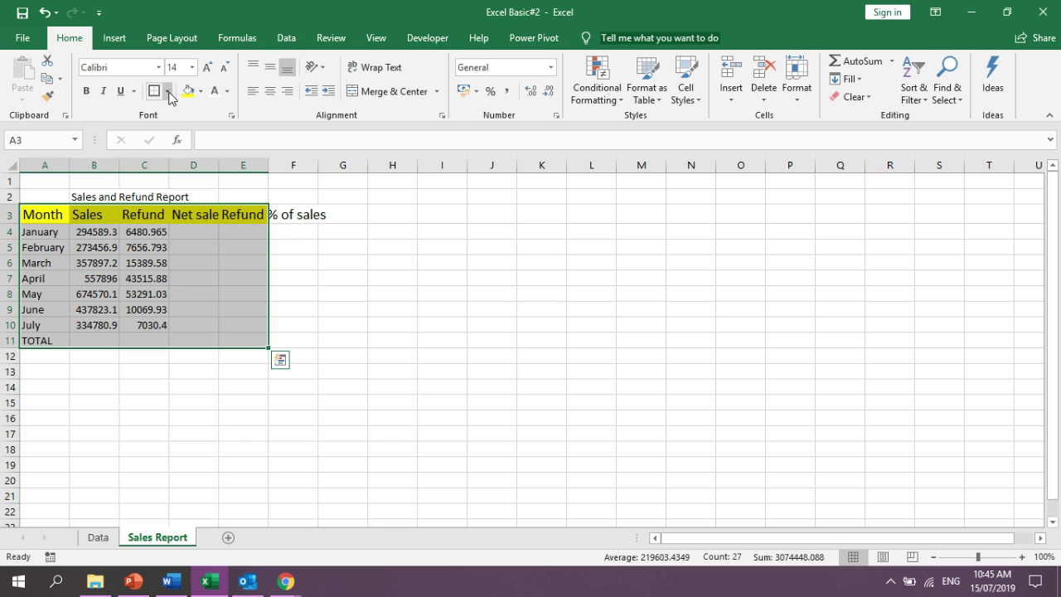
Apply All Borders to A3:E11, then add a Thick Outside Border
right_click(148, 249)
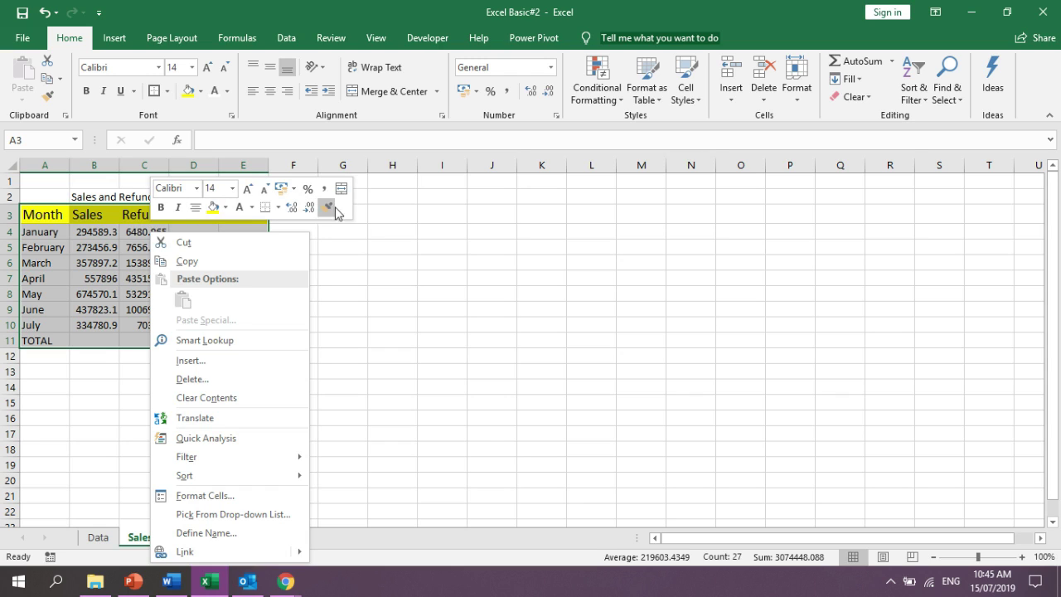
left_click(280, 209)
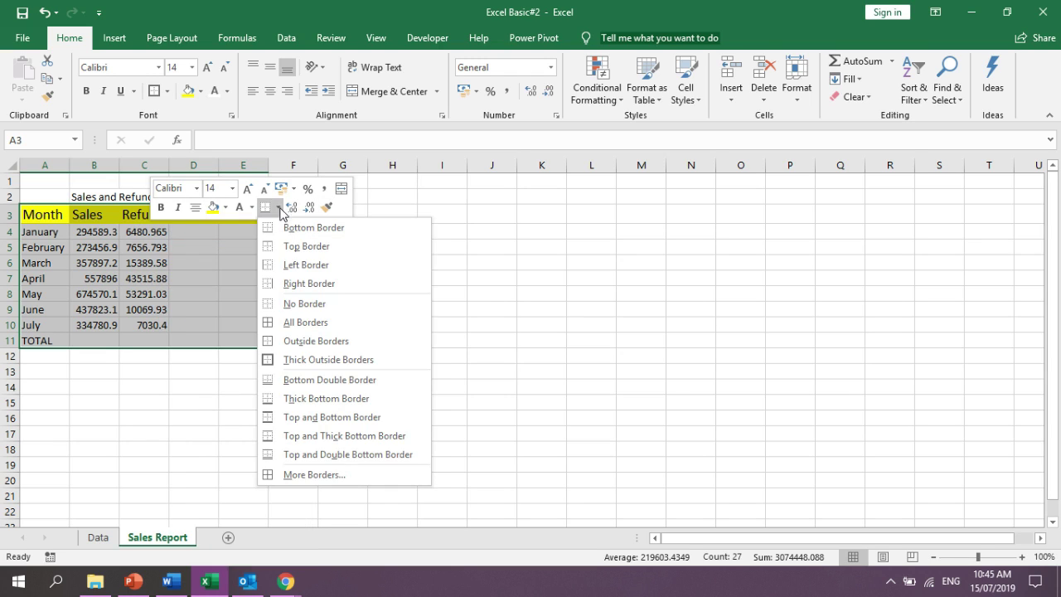
left_click(296, 325)
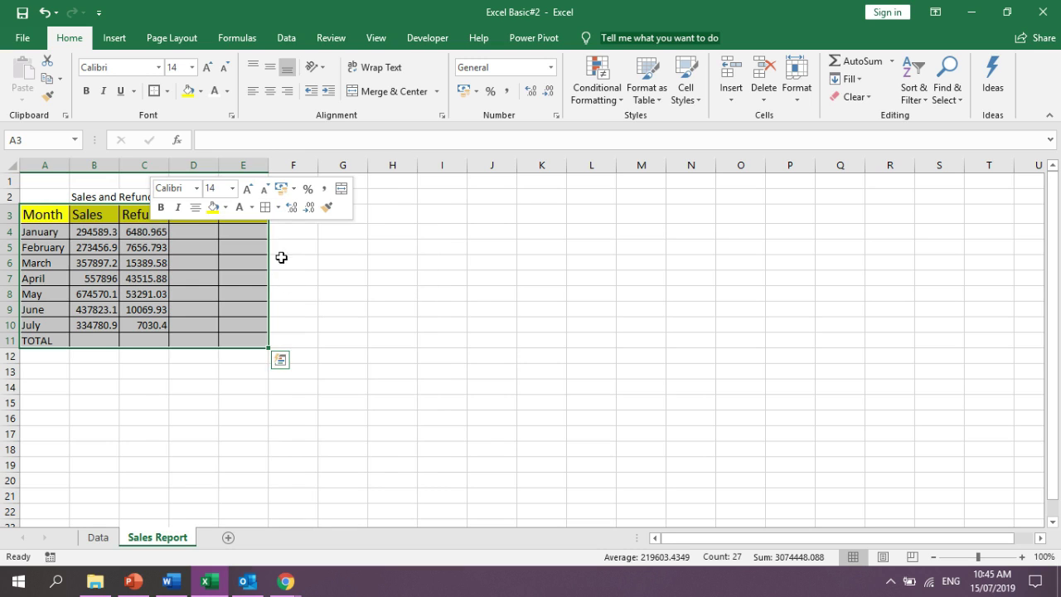
left_click(278, 208)
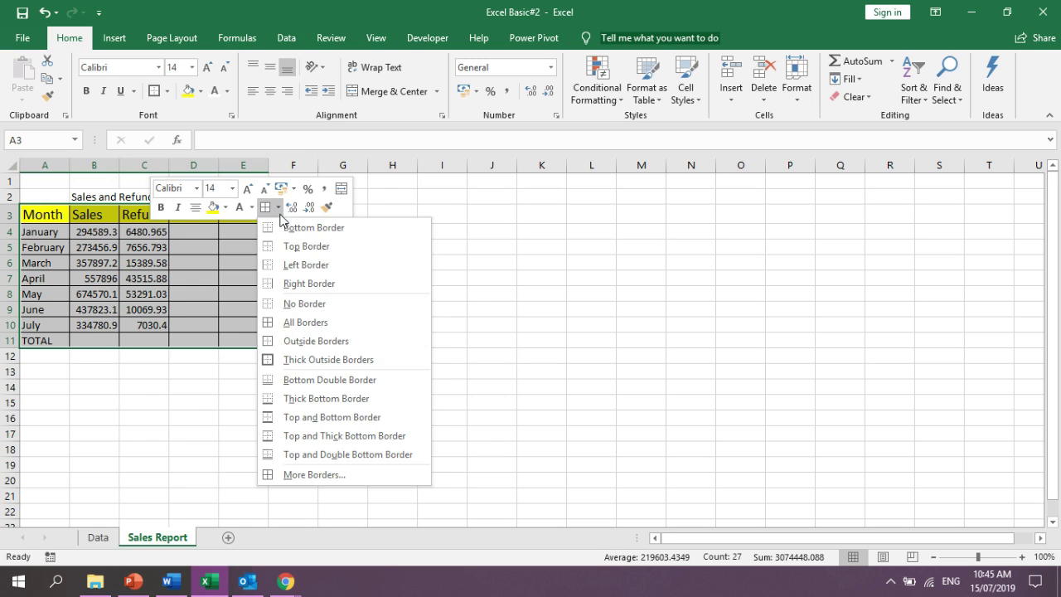
left_click(299, 360)
left_click(406, 419)
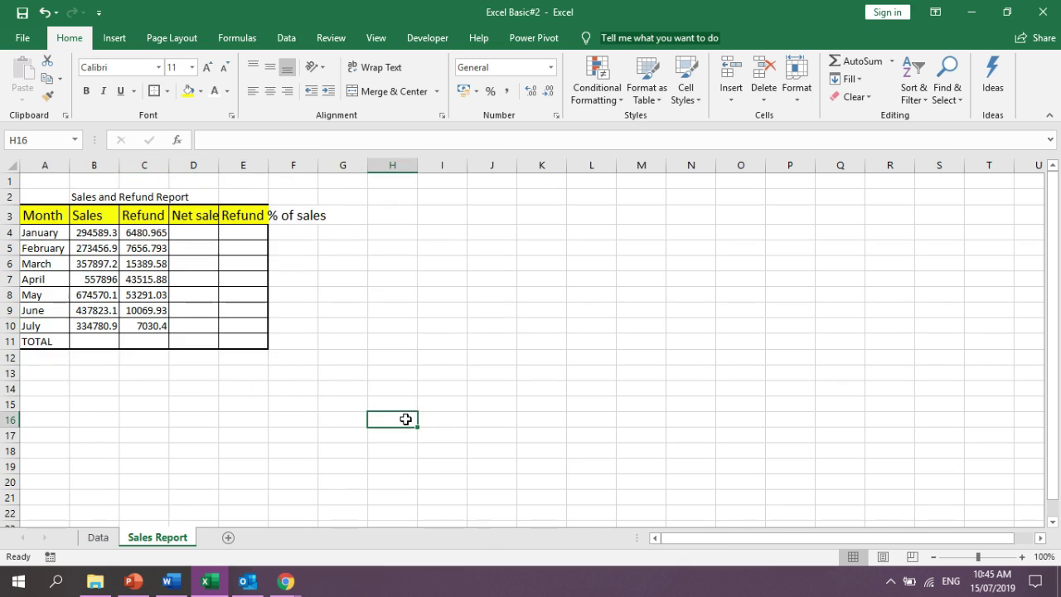
left_click(87, 235)
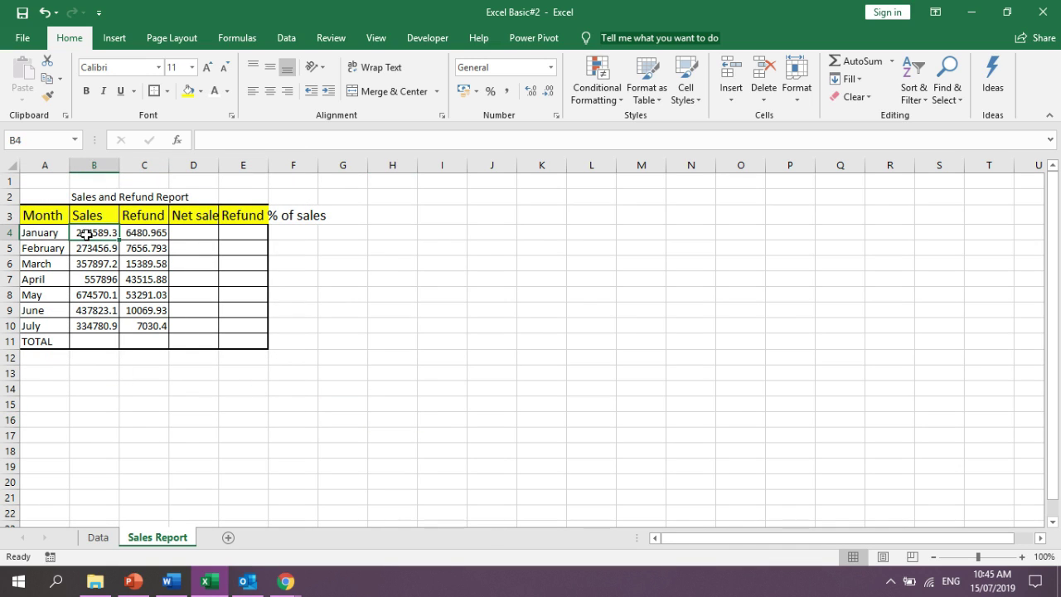
Format B4:C10 as Currency with the $ English (United States) symbol and 2 decimals
left_click_drag(87, 234, 139, 326)
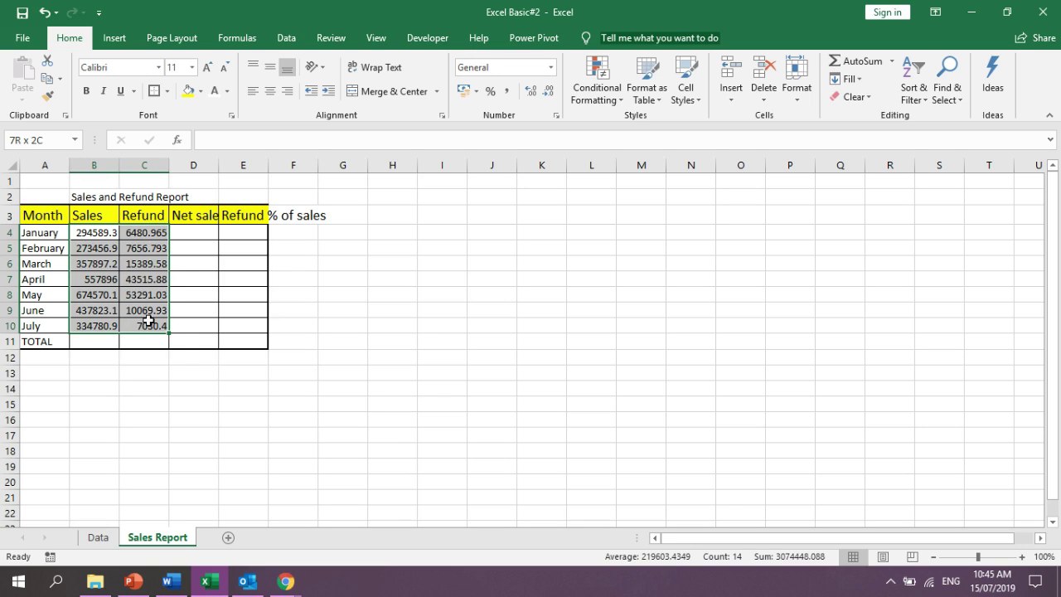
left_click(203, 211)
left_click_drag(86, 235, 195, 328)
right_click(160, 265)
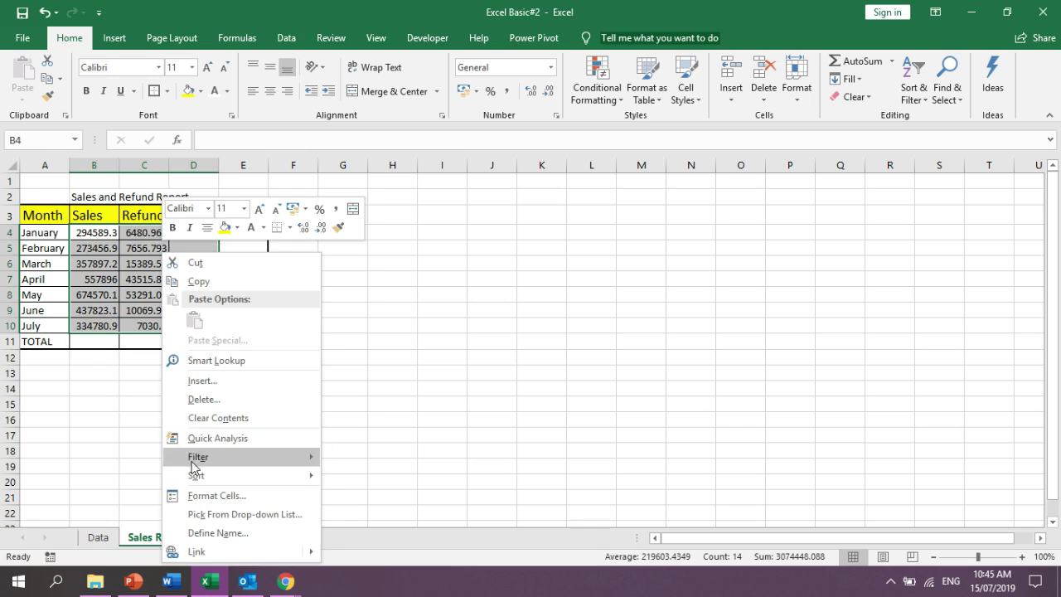
left_click(85, 231)
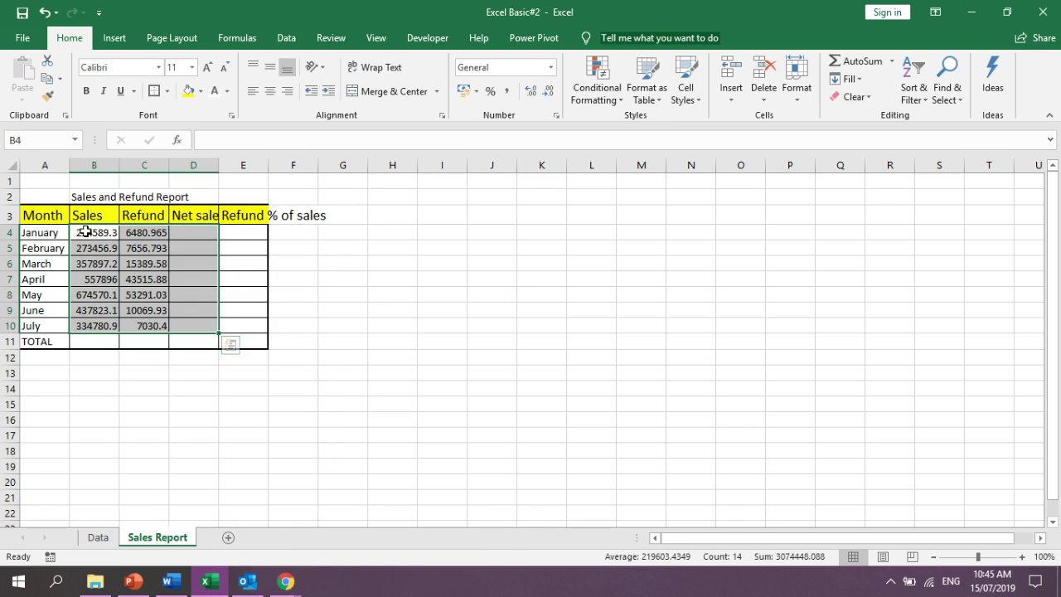
left_click_drag(85, 230, 186, 324)
key("ctrl+1")
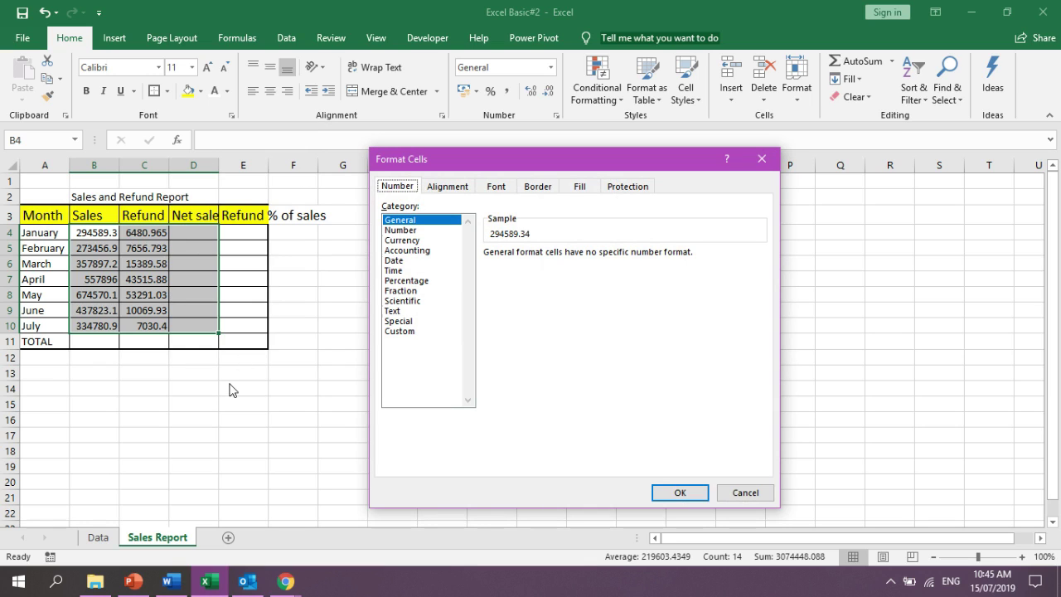
left_click(408, 241)
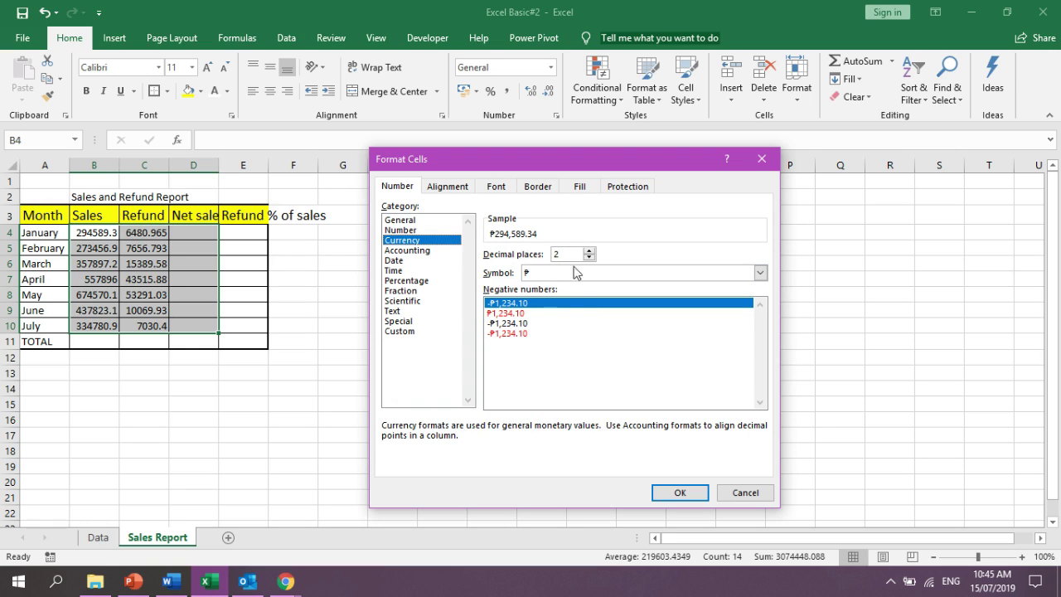
left_click(760, 273)
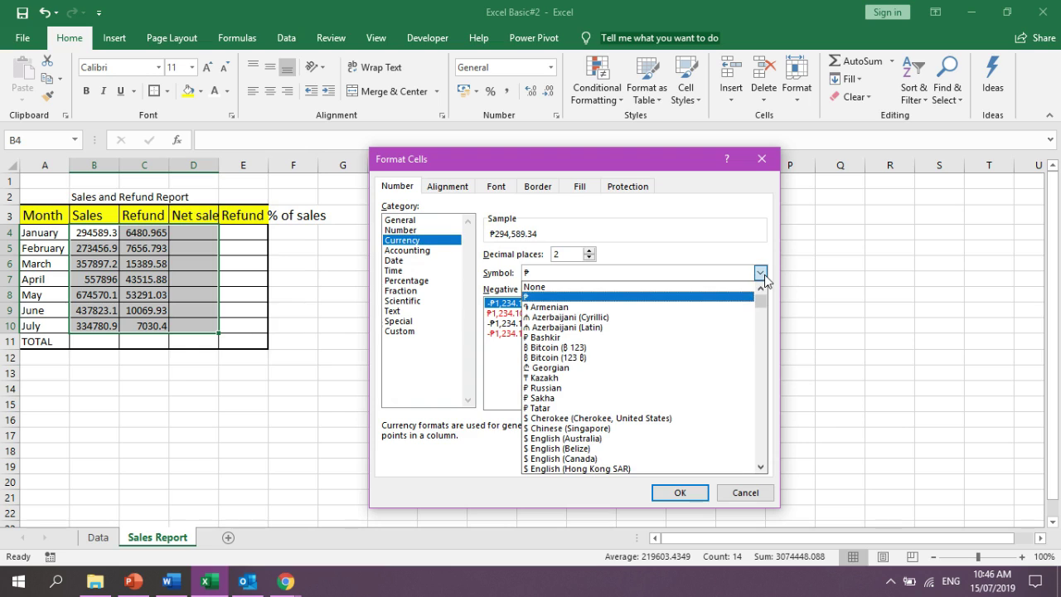
scroll(600, 448, "down", 2)
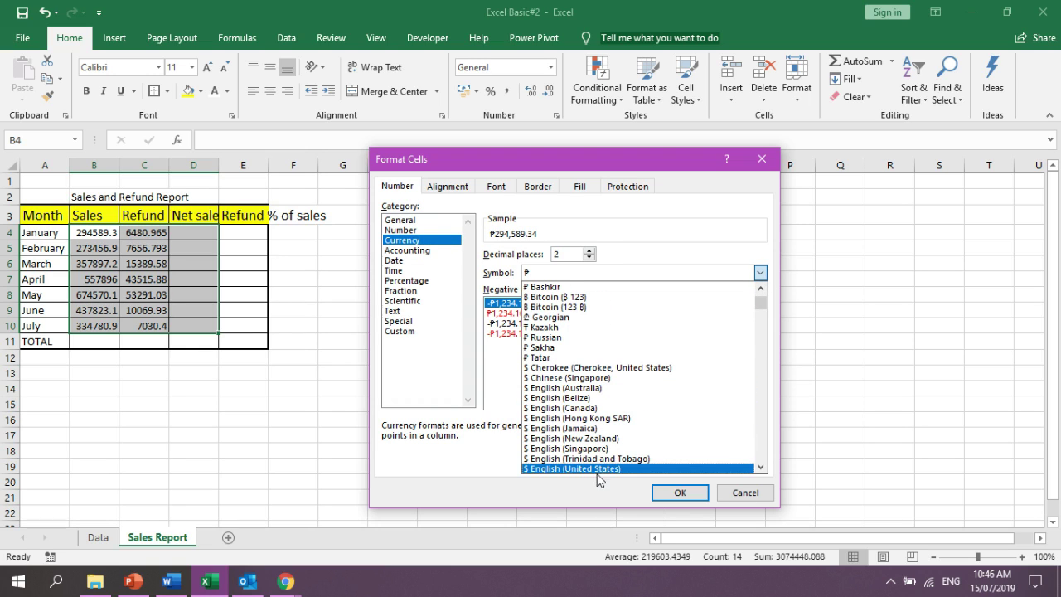
left_click(600, 468)
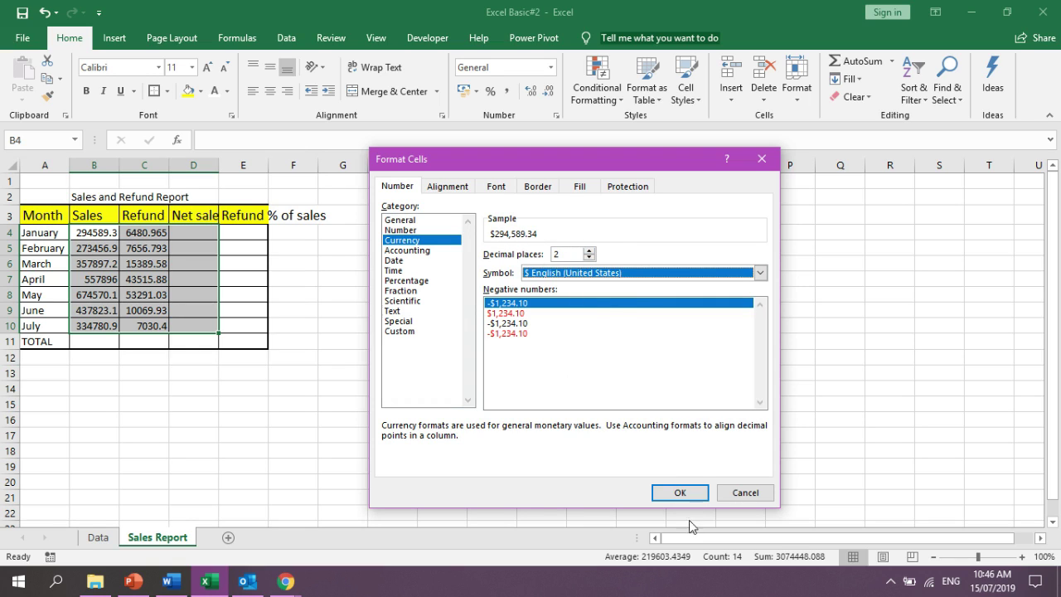
left_click(673, 497)
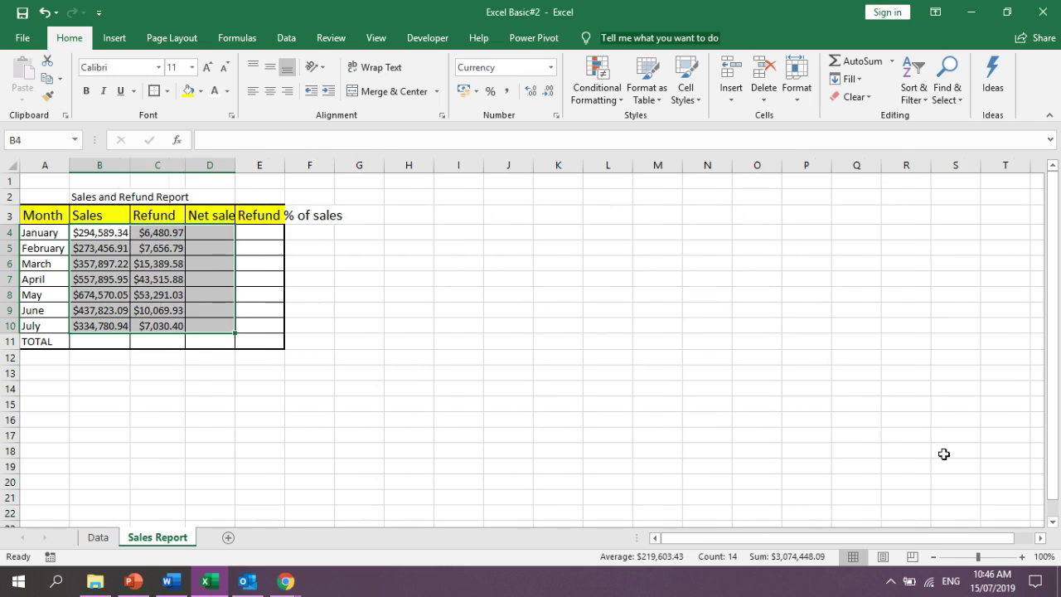
left_click(280, 411)
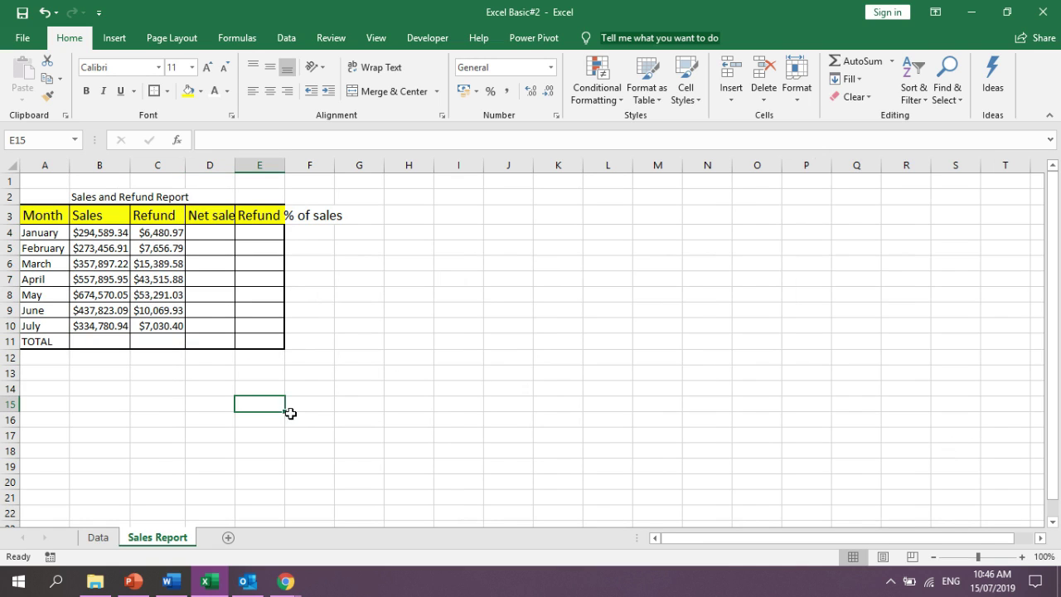
AutoFit the widths of columns A through E to their contents
left_click(215, 208)
left_click(259, 214)
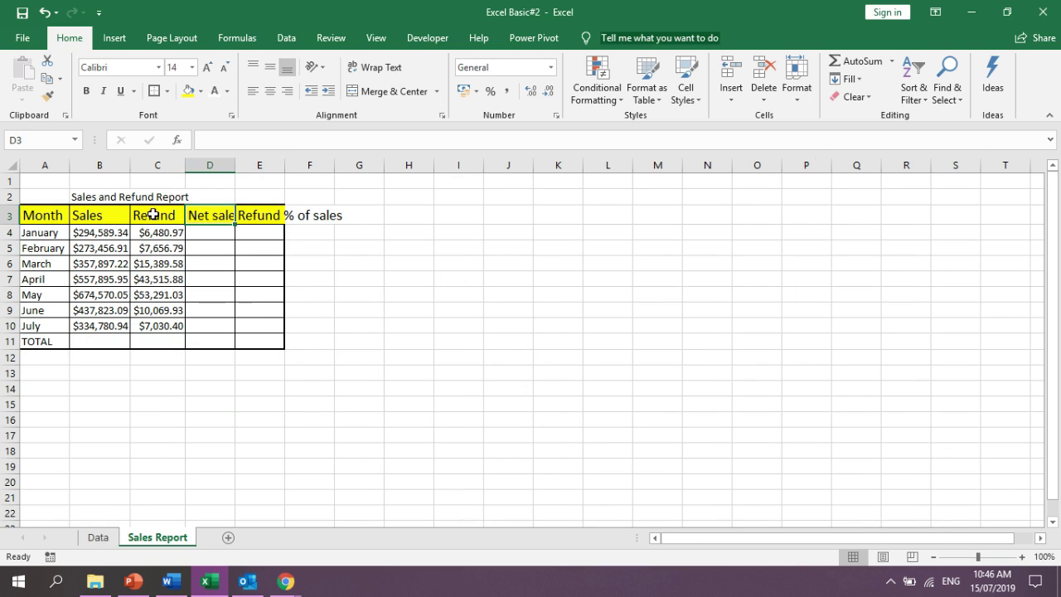
left_click(41, 164)
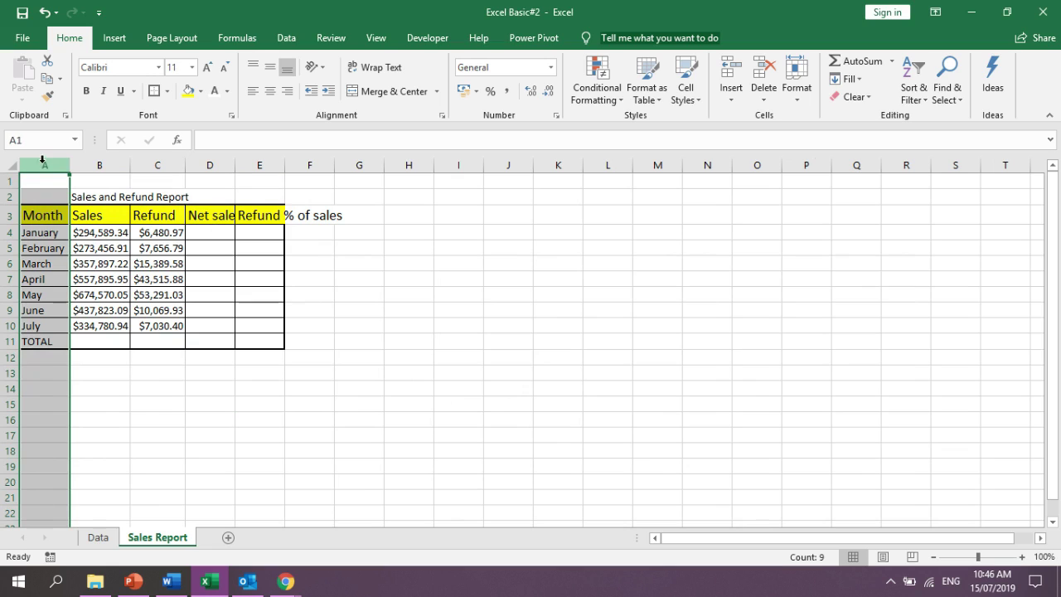
left_click(42, 162)
left_click_drag(43, 162, 280, 165)
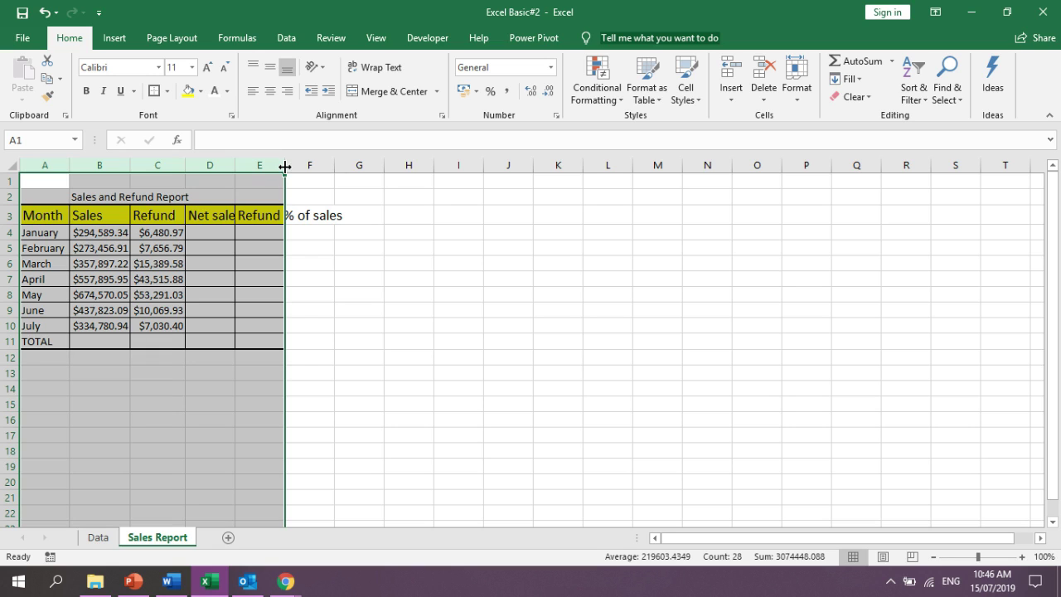
double_click(284, 167)
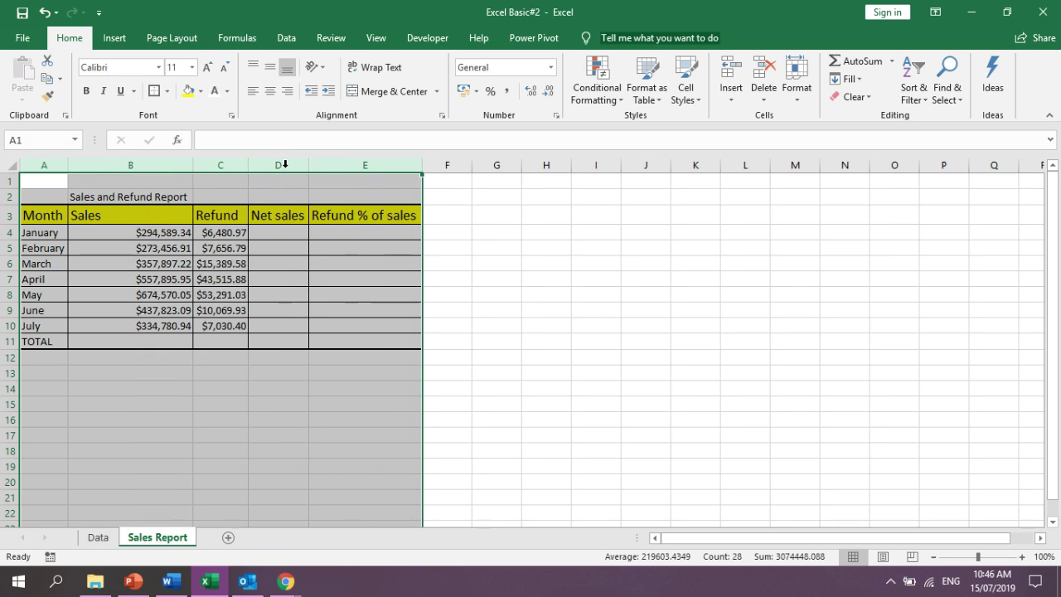
left_click(286, 386)
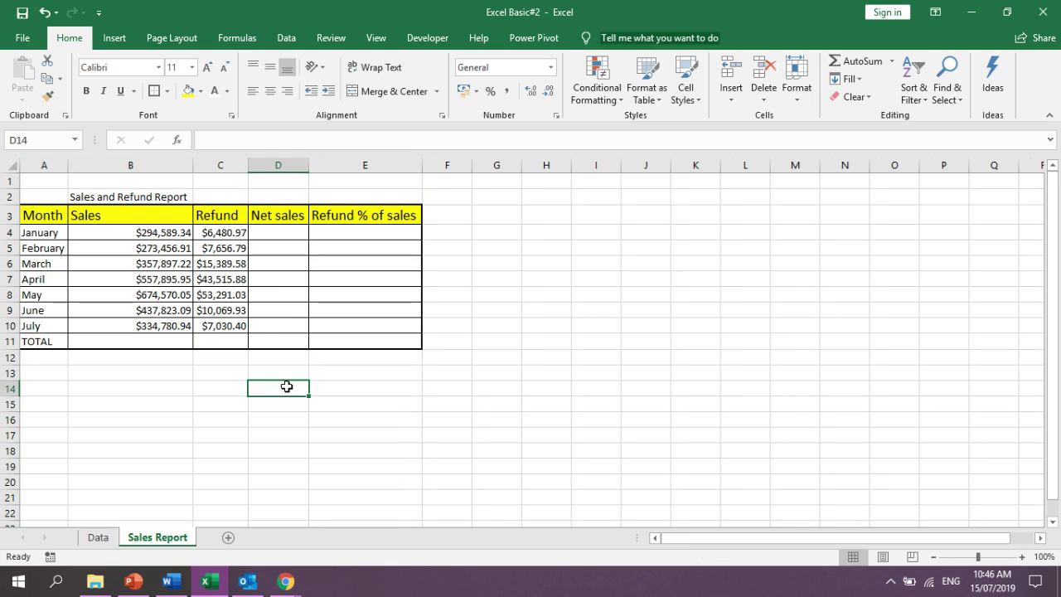
Narrow column B to fit its Sales values
left_click(115, 275)
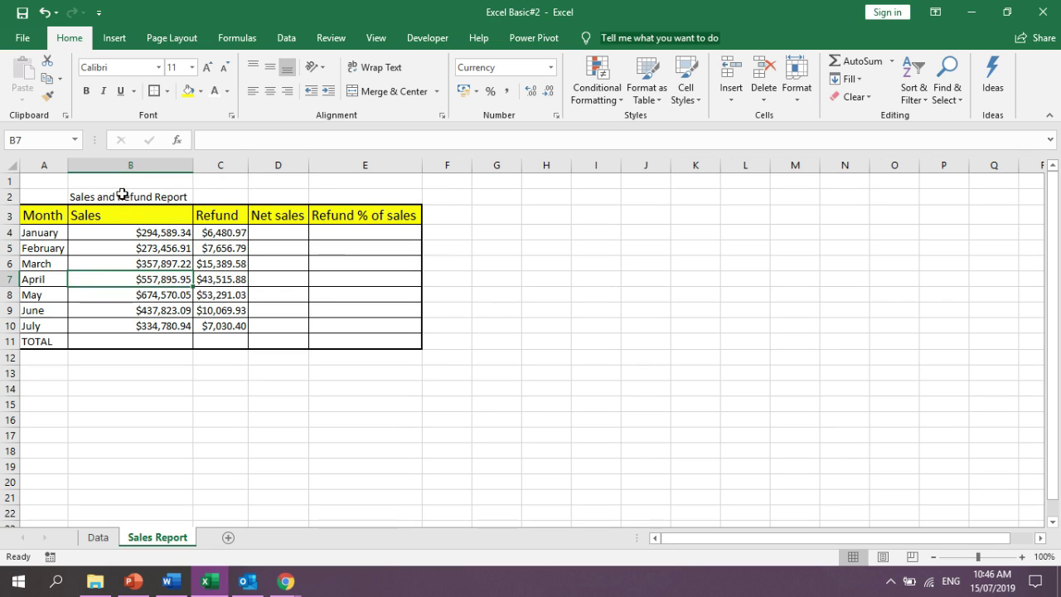
left_click(103, 212)
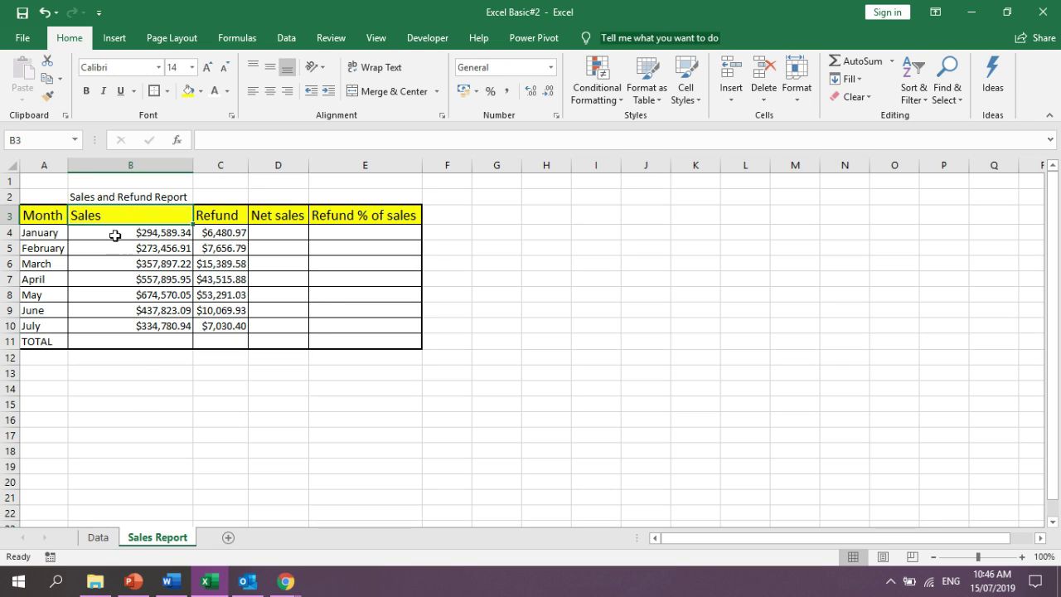
left_click(90, 198)
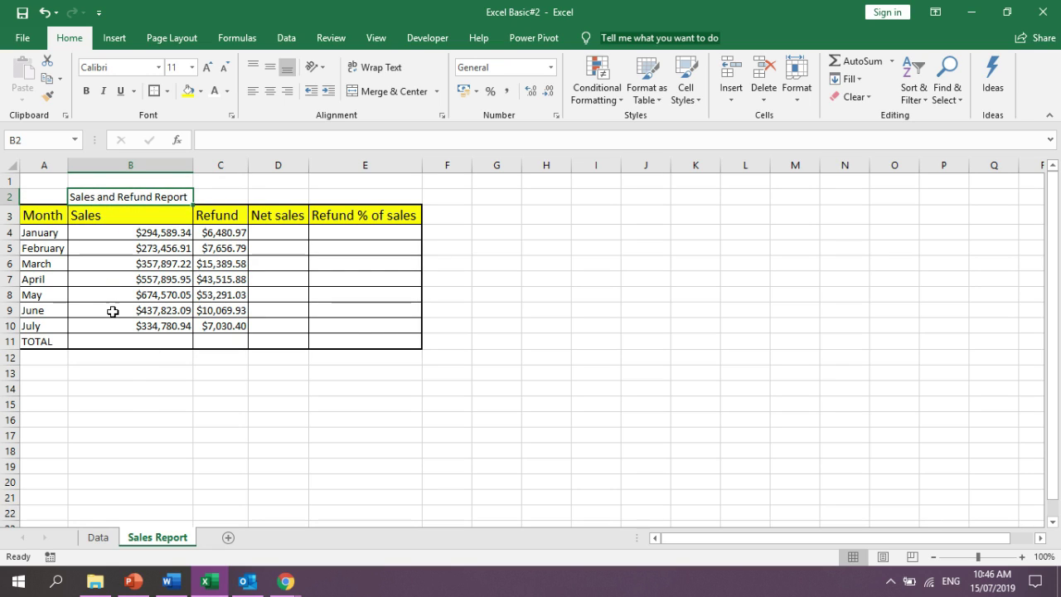
left_click_drag(192, 164, 135, 166)
Merge and center the 'Sales and Refund Report' title across B2:D2
left_click(256, 485)
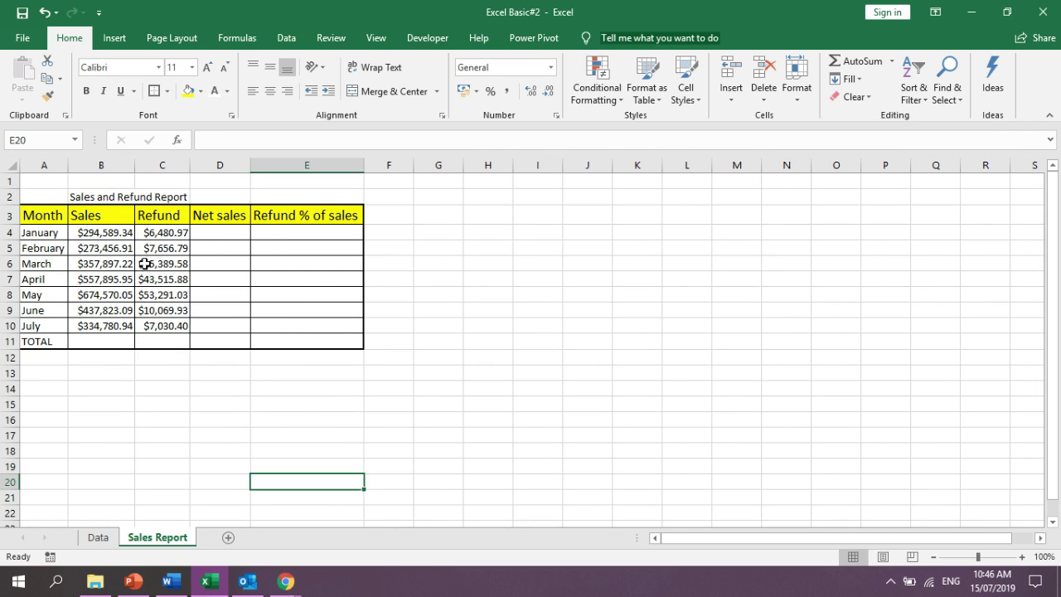
left_click_drag(98, 195, 207, 197)
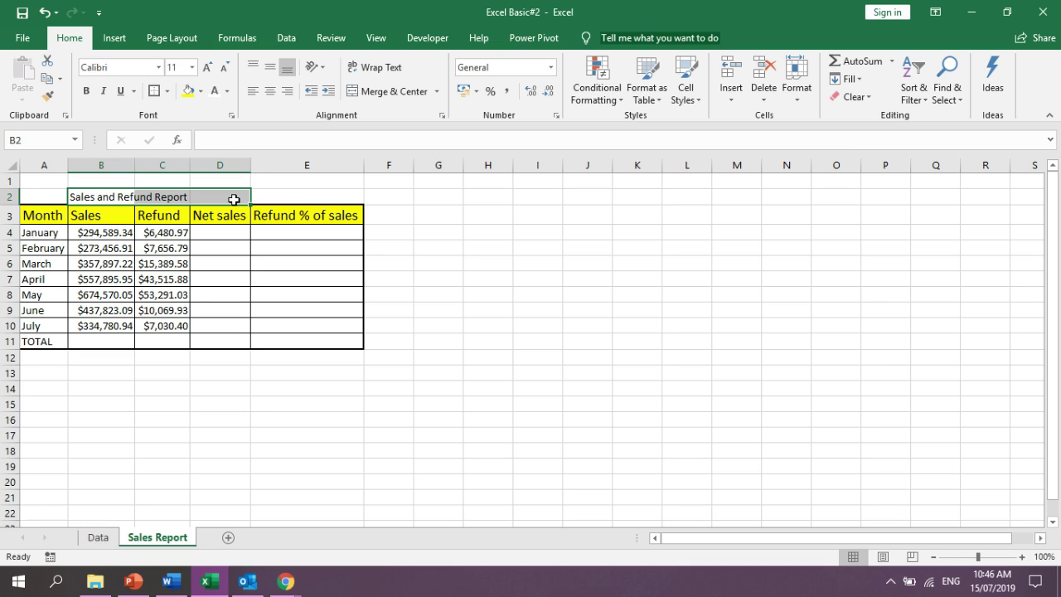
left_click(380, 92)
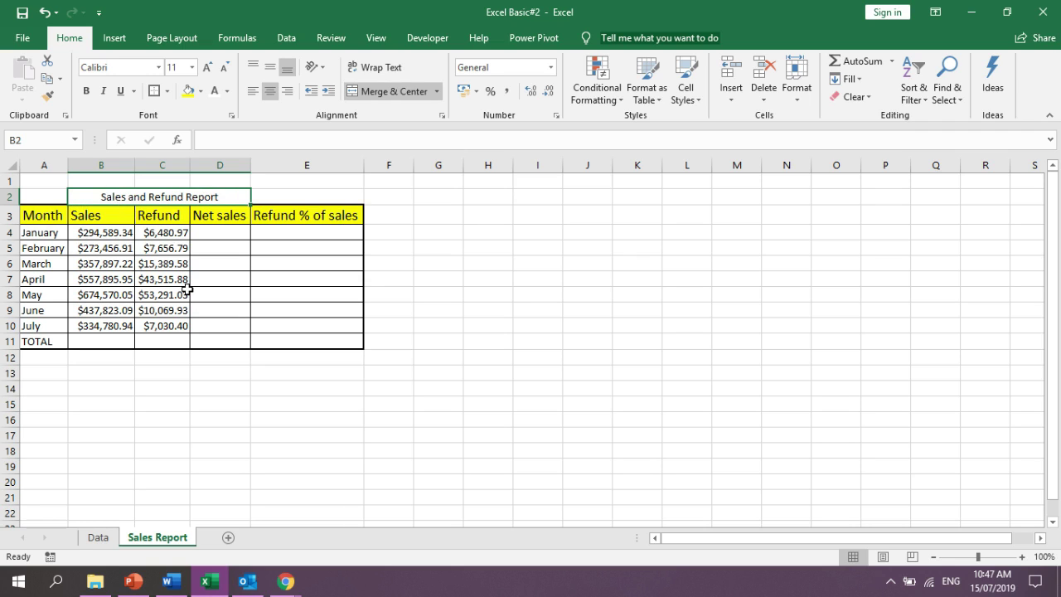
left_click(183, 359)
AutoFit columns A through E again and check the merged title
left_click_drag(40, 165, 291, 184)
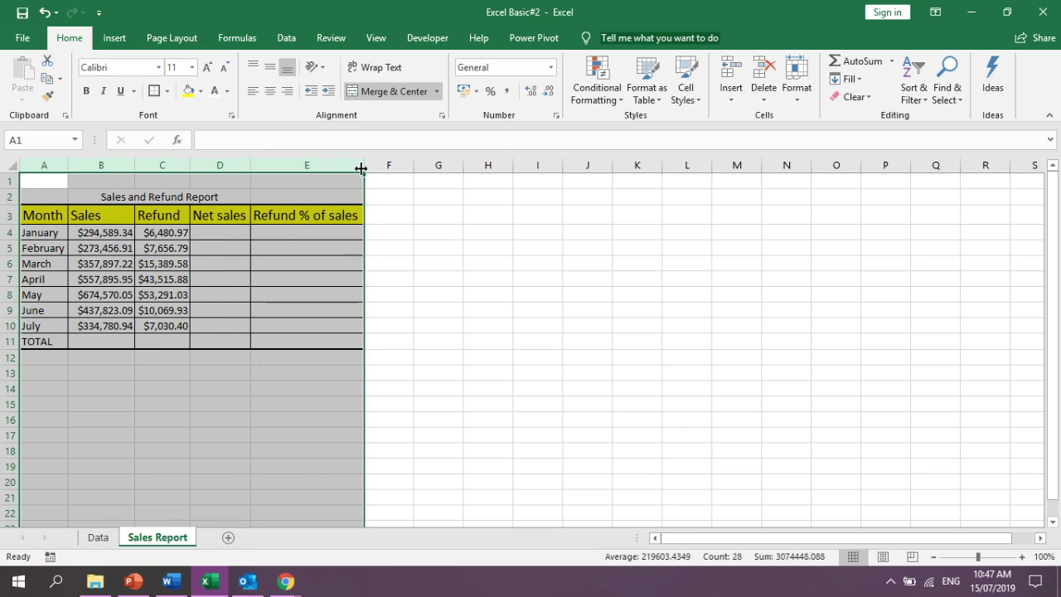
double_click(354, 166)
left_click(93, 216)
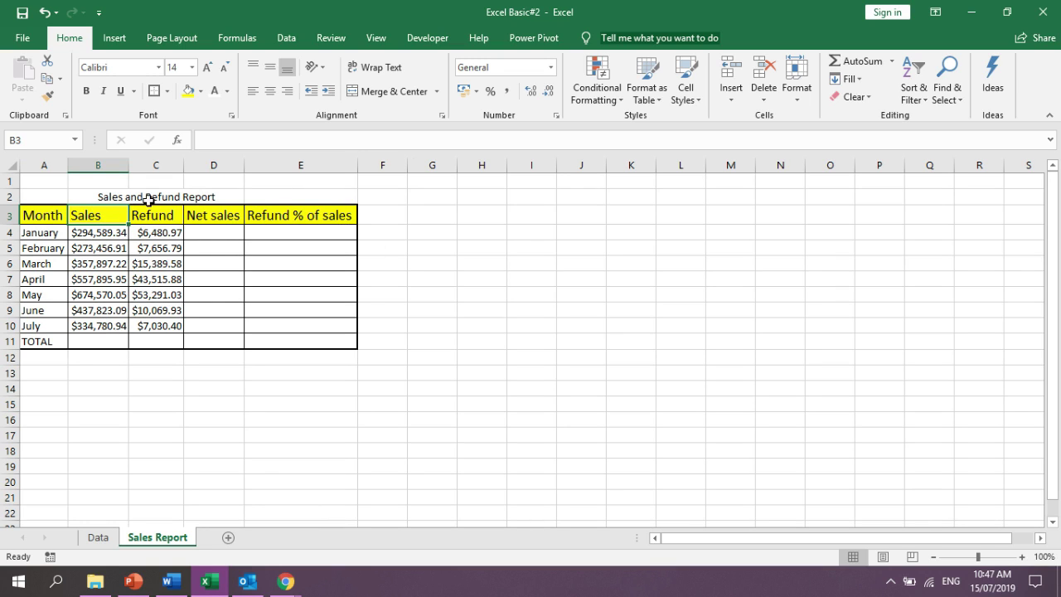
left_click(98, 196)
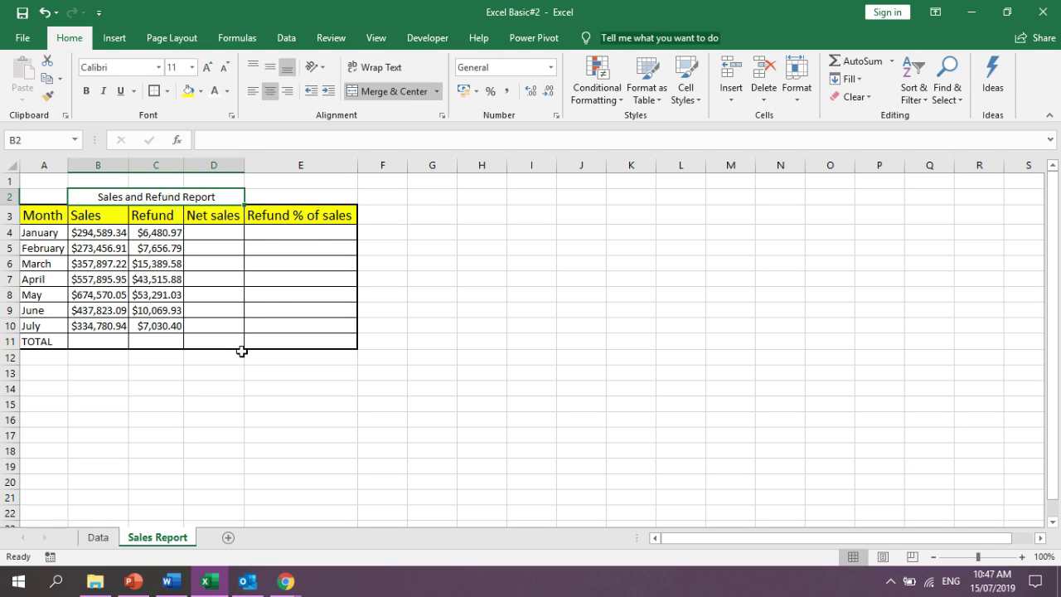
left_click(207, 432)
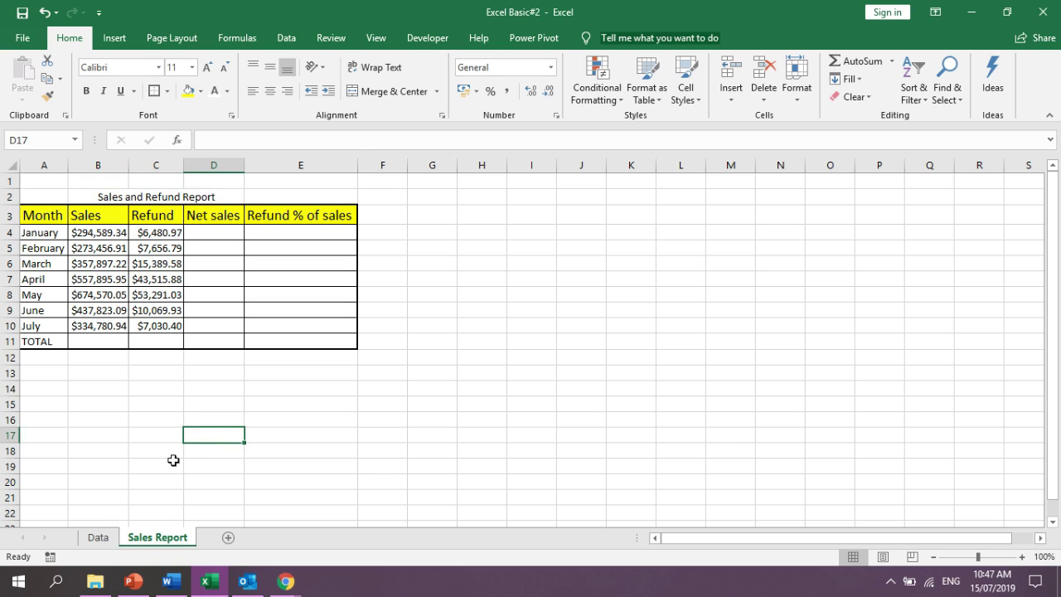
Enter =B4-C4 in D4 to get January's net sales of $288,108.37
left_click(209, 235)
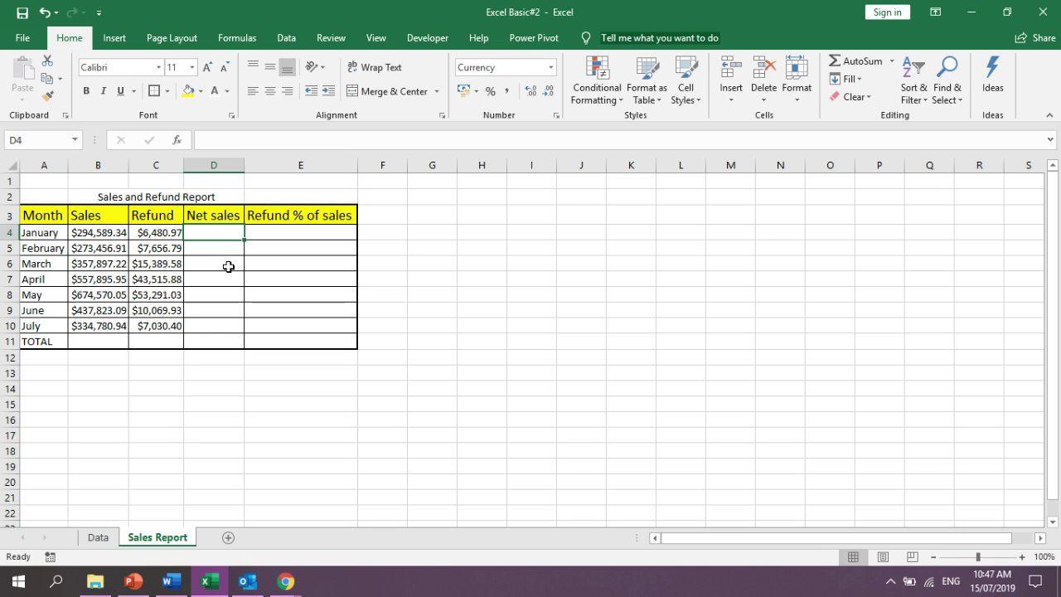
type("=")
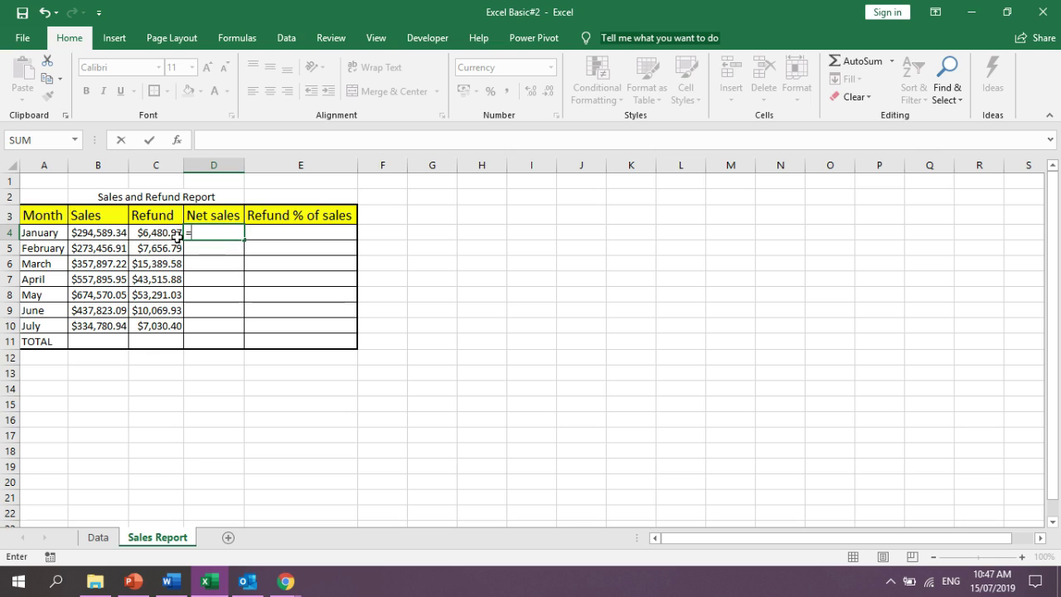
left_click(96, 233)
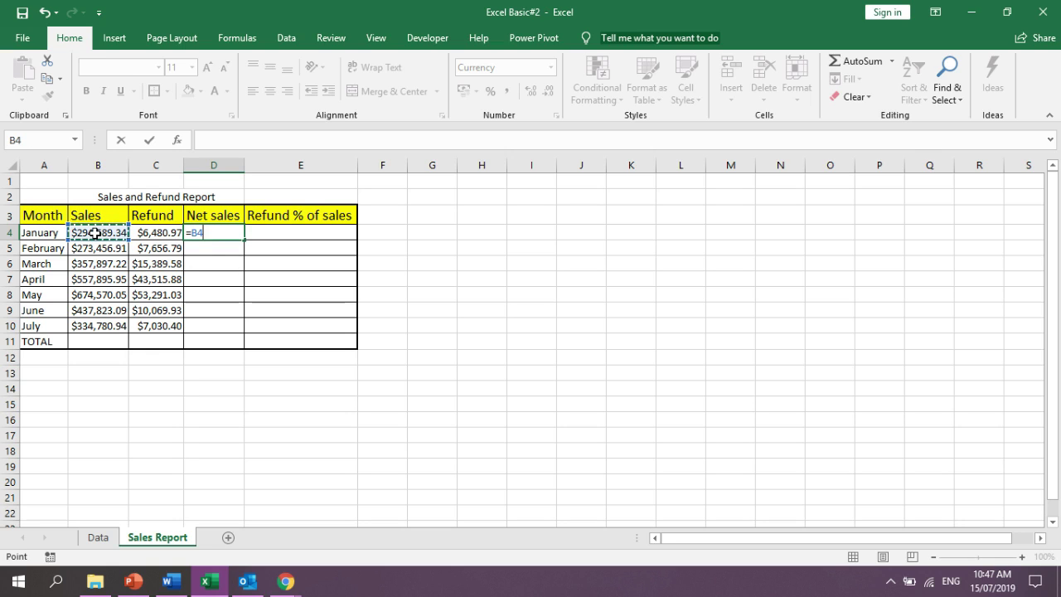
type("-")
left_click(141, 232)
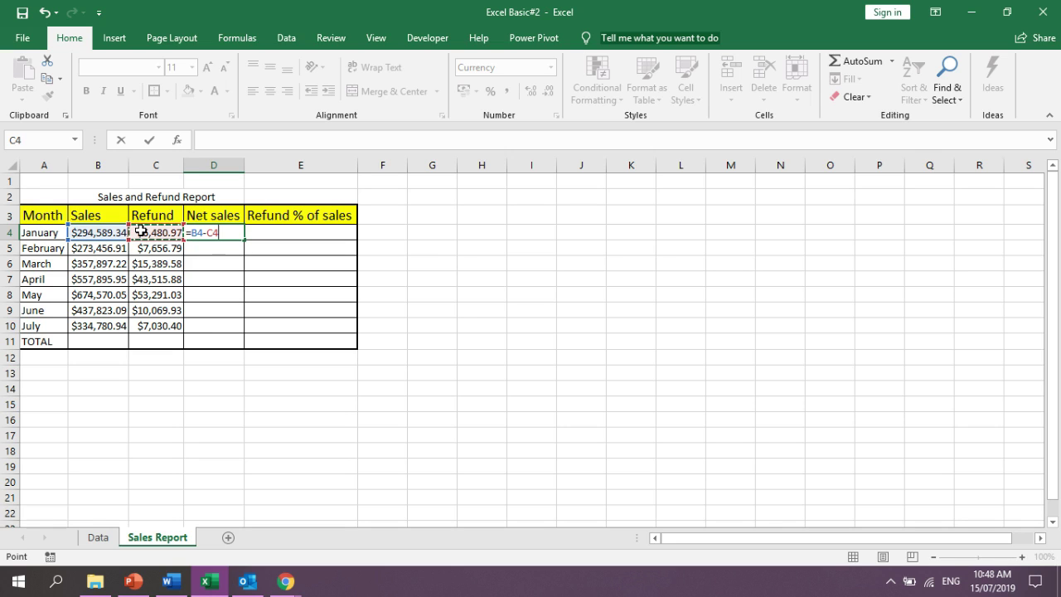
key("Return")
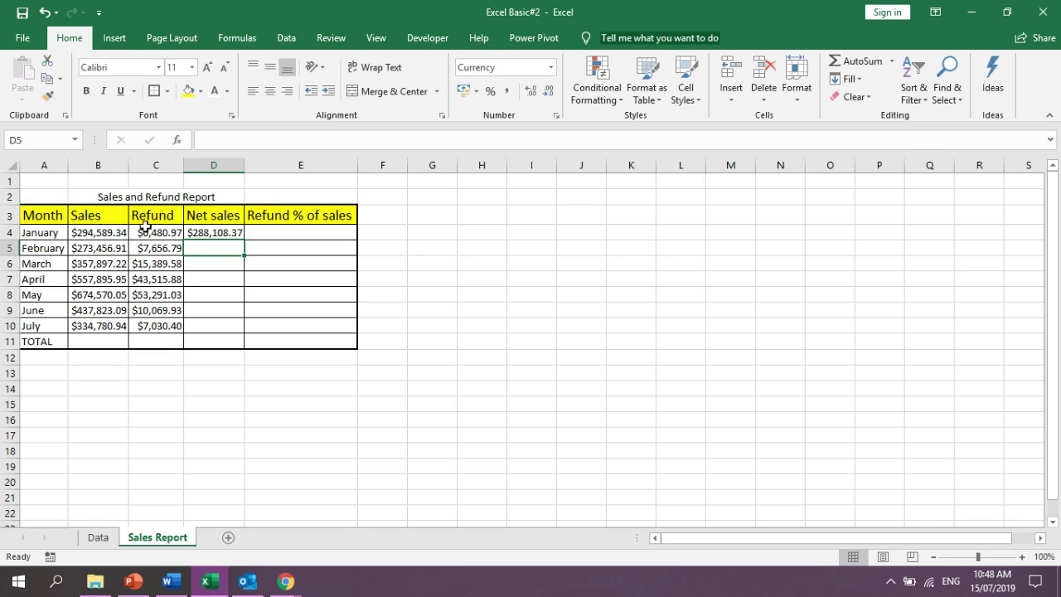
Widen column D to fit the net sales result and reselect D4
mouse_move(244, 165)
left_mouse_down()
mouse_move(263, 165)
mouse_move(249, 164)
left_mouse_up()
left_click(248, 282)
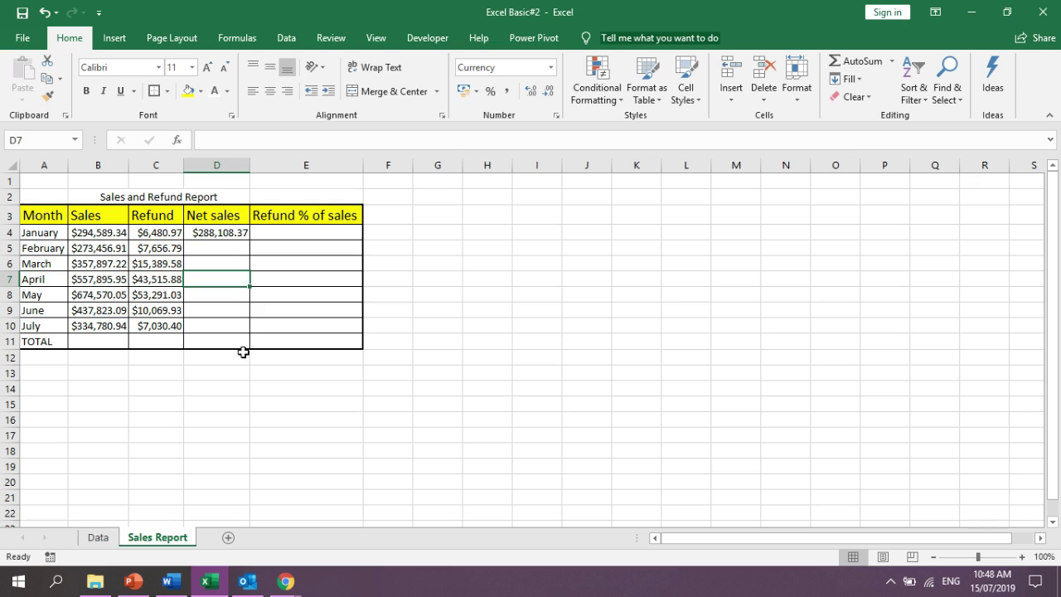
left_click(96, 248)
left_click(156, 248)
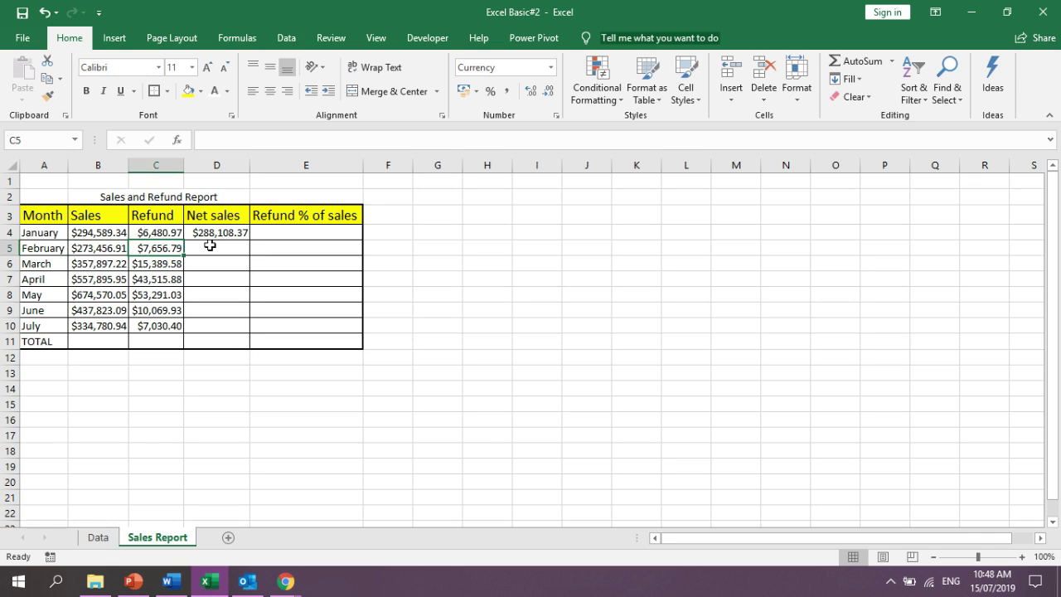
left_click(213, 247)
left_click(215, 293)
left_click(214, 234)
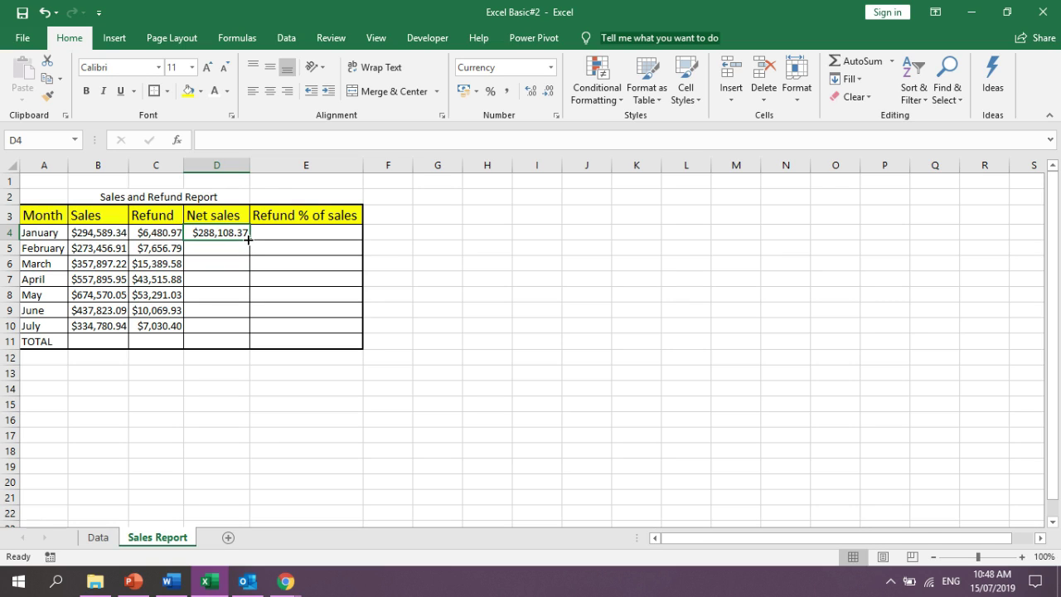
Fill the =B4-C4 net sales formula from D4 down to D10 for July
left_click_drag(248, 238, 253, 330)
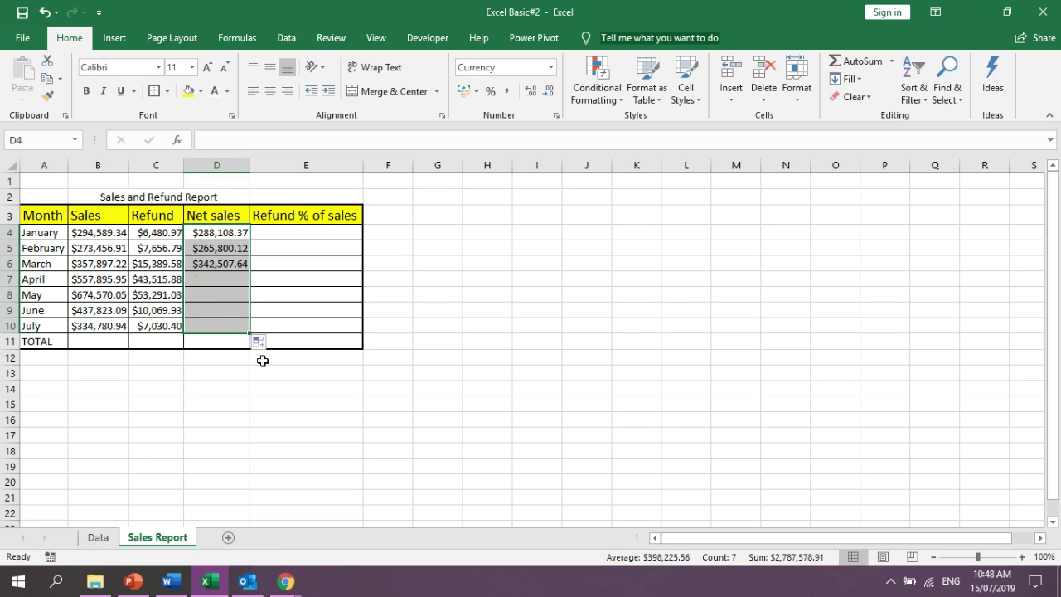
left_click(227, 234)
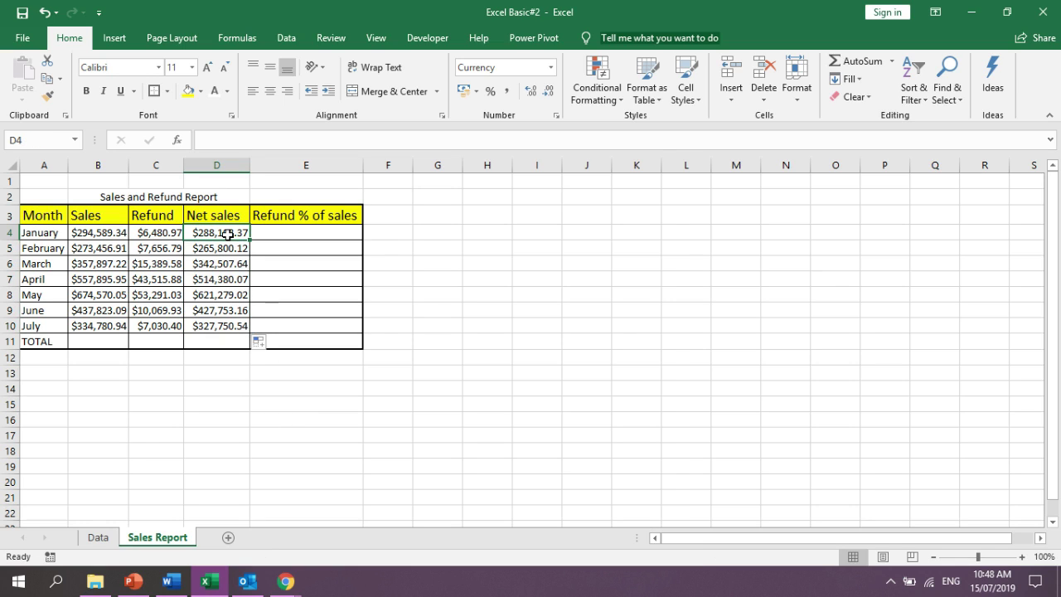
left_click_drag(231, 277, 220, 240)
left_click(213, 232)
left_click(189, 265)
left_click(207, 235)
Inspect February's net sales formula in D5, expanding and collapsing the formula bar
left_click(218, 244)
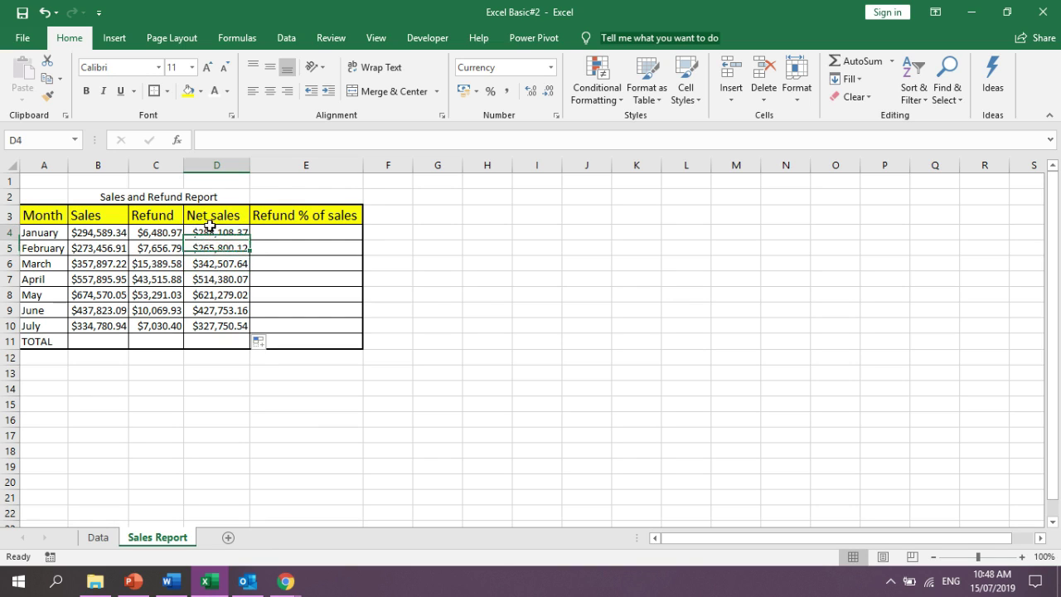
left_click(210, 233)
left_click(217, 247)
double_click(218, 247)
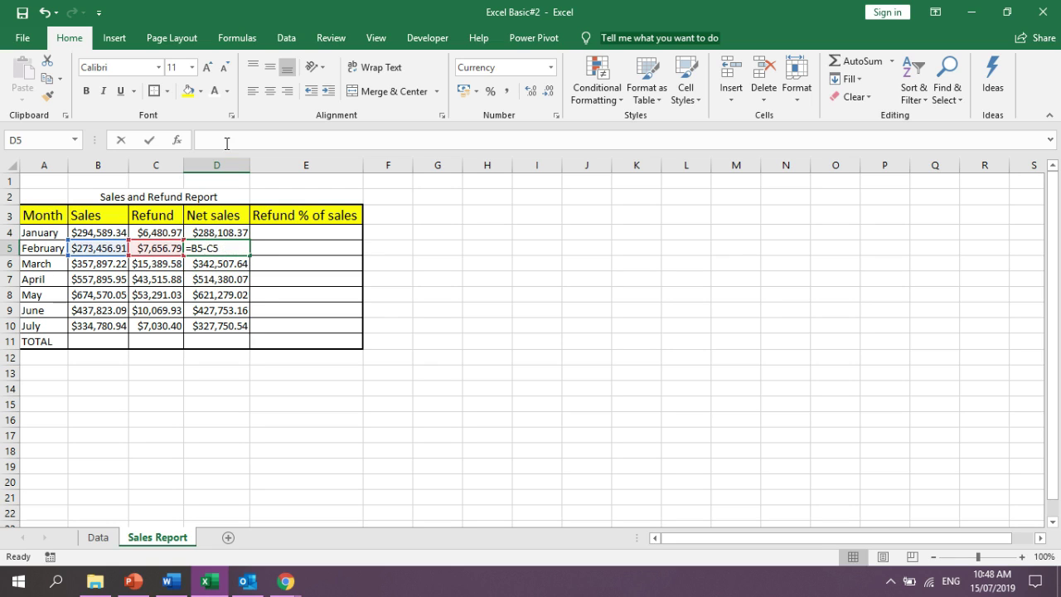
left_click(210, 233)
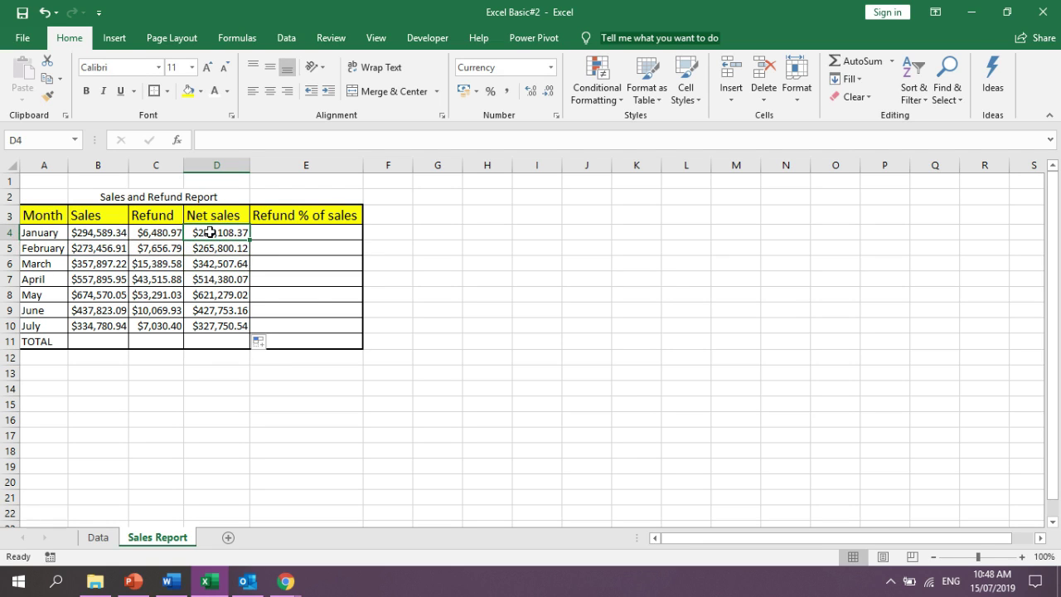
left_click(1050, 140)
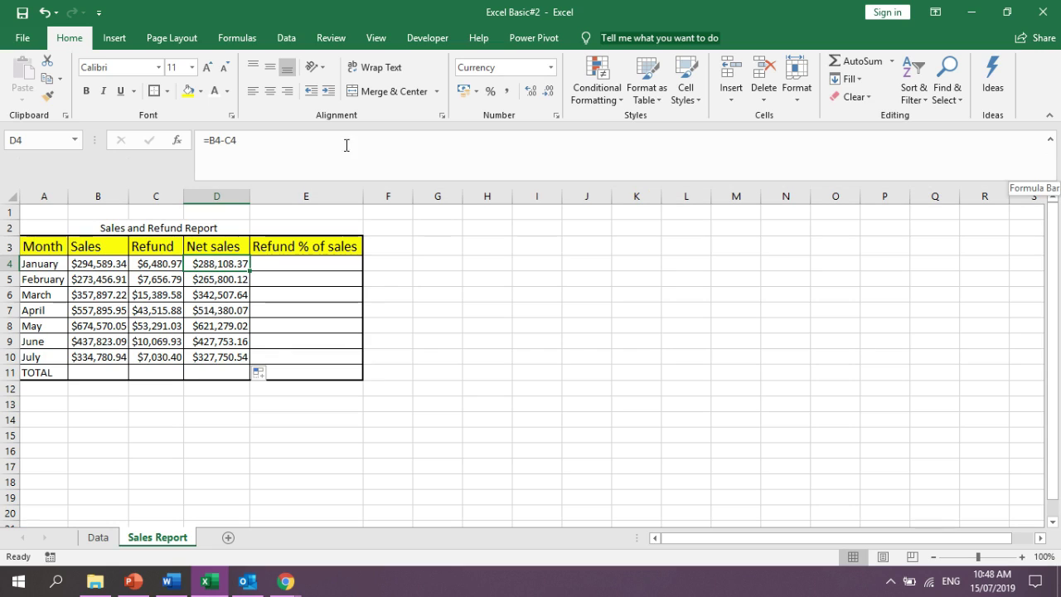
left_click(1049, 140)
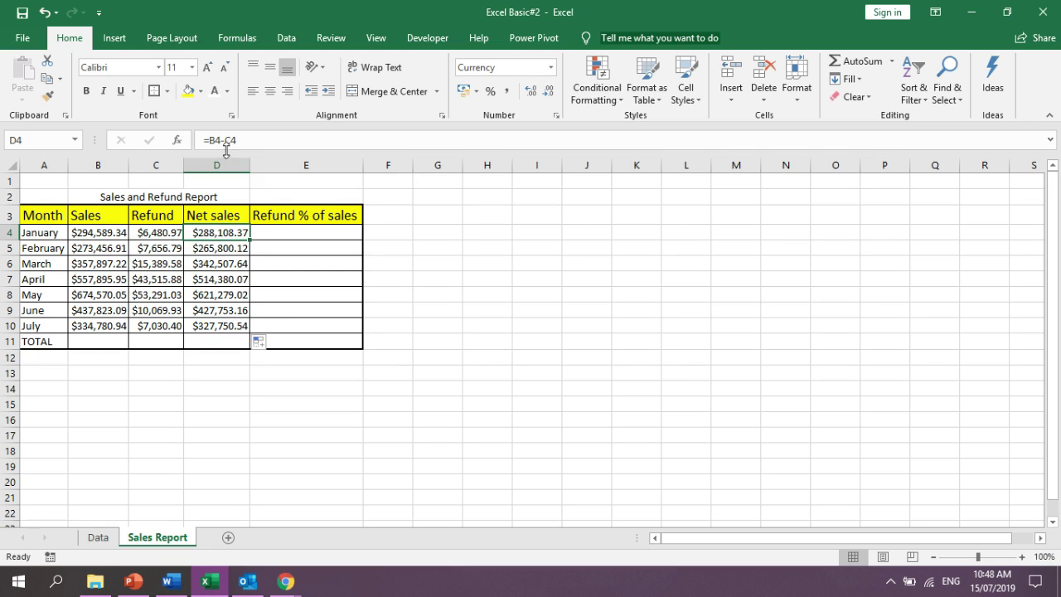
Review the February through July net sales formulas and select the May row
left_click(220, 247)
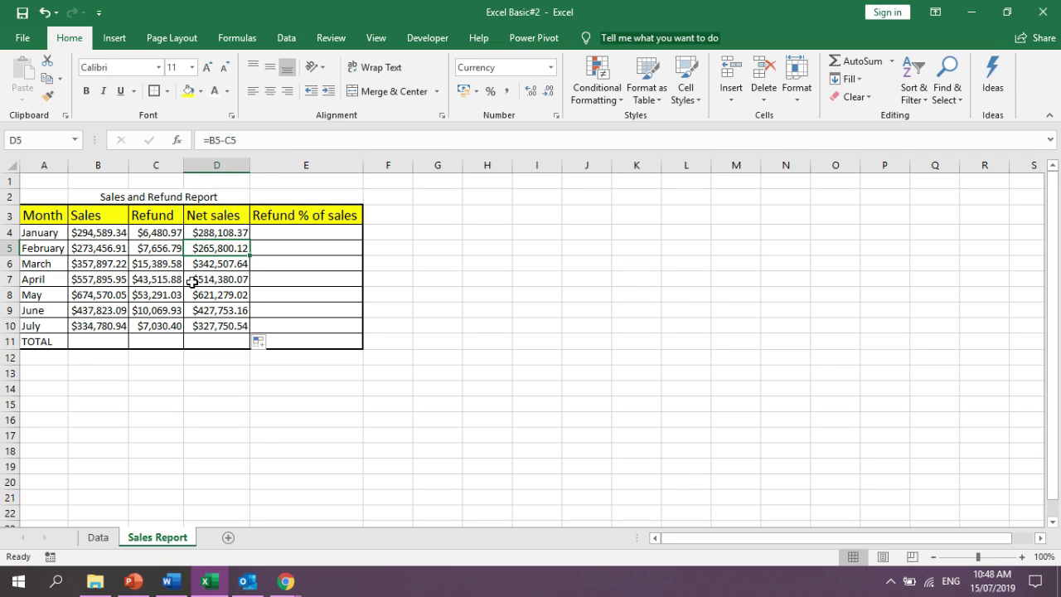
left_click(208, 267)
left_click(217, 280)
left_click(219, 294)
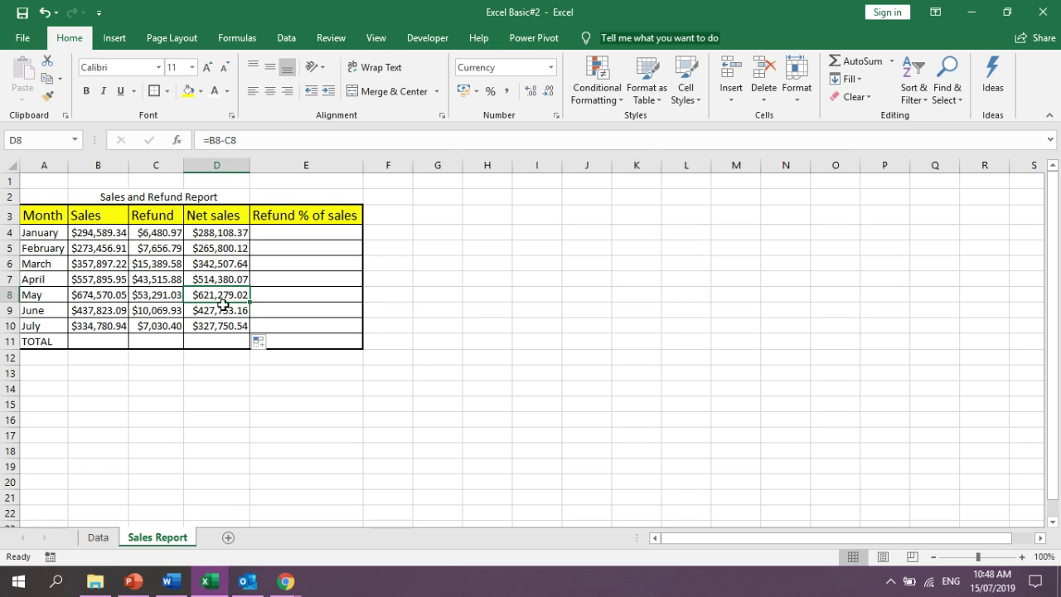
left_click(219, 310)
left_click(216, 325)
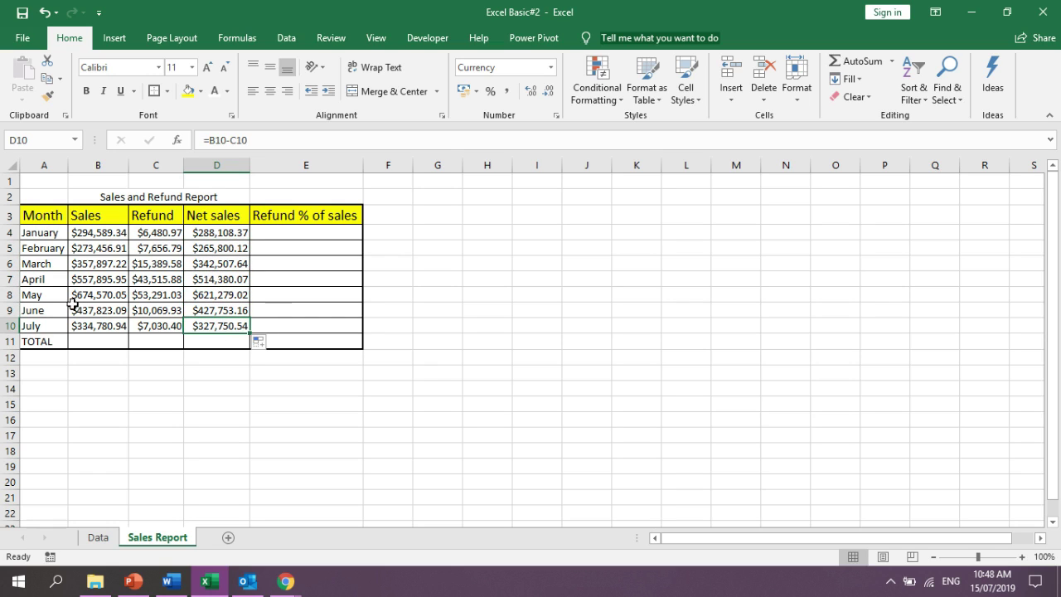
left_click(27, 295)
left_click_drag(27, 294, 220, 294)
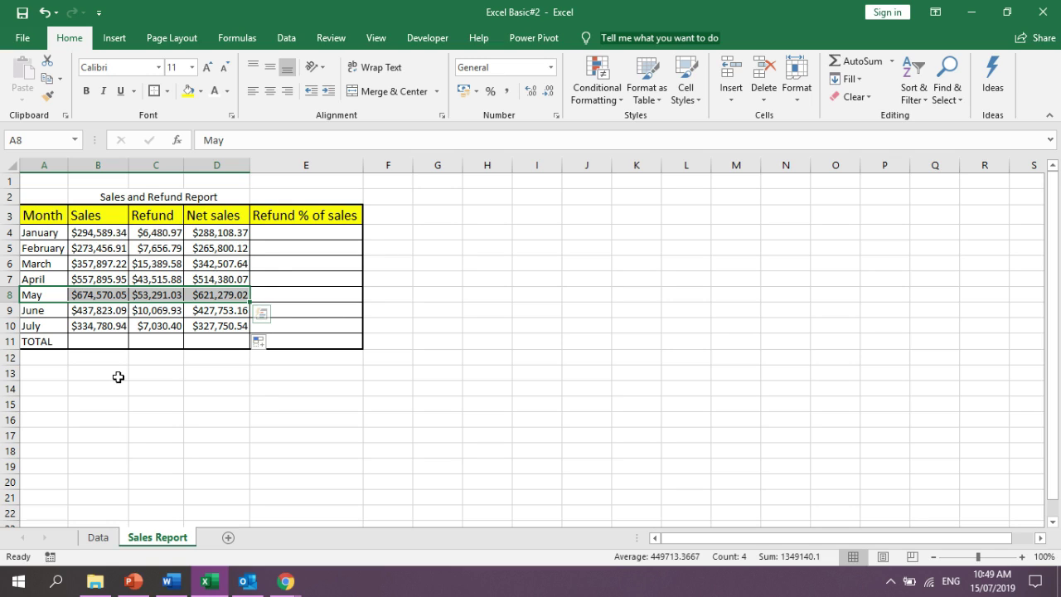
left_click(169, 262)
Change January's net sales formula in D4 to =B4-$C$4
left_click(207, 236)
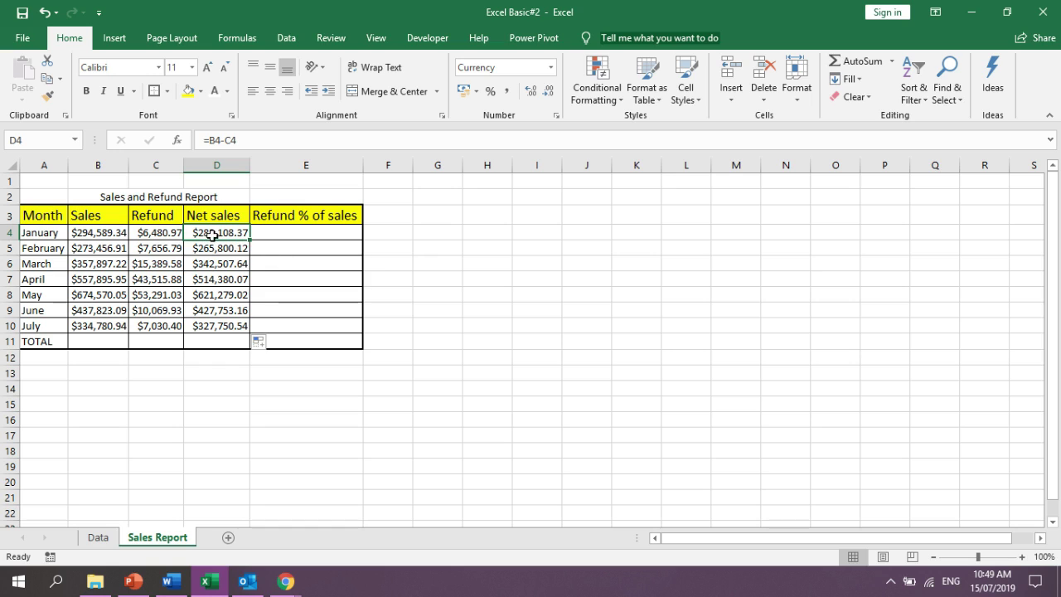
left_click(230, 140)
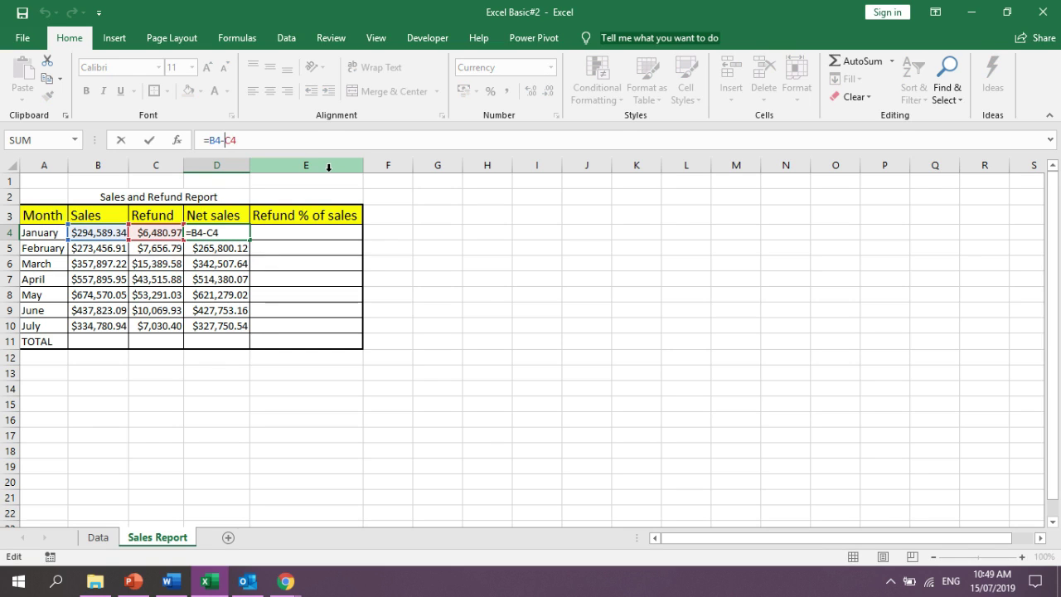
type("$C")
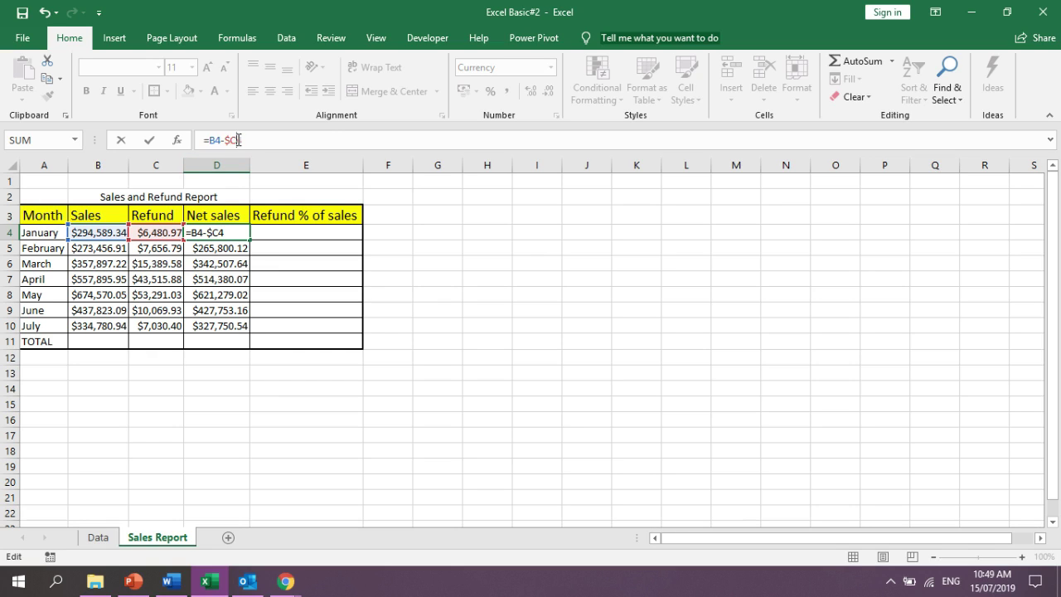
type("$")
key("Return")
Clear D5:D11 and refill D4's formula to D10, giving $328,299.97 for July
left_click_drag(236, 248, 236, 342)
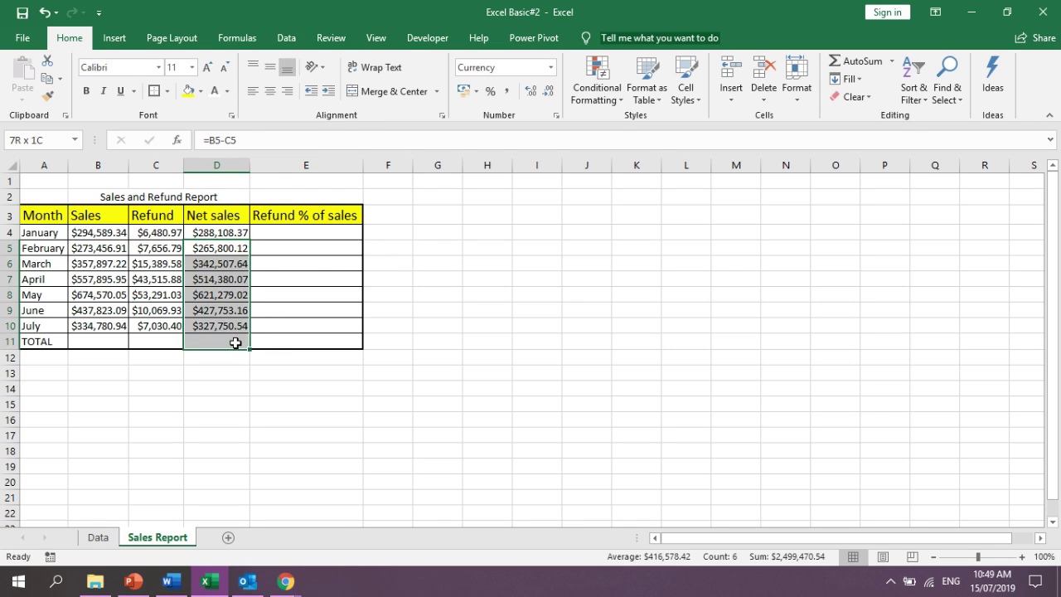
key("Delete")
left_click(212, 232)
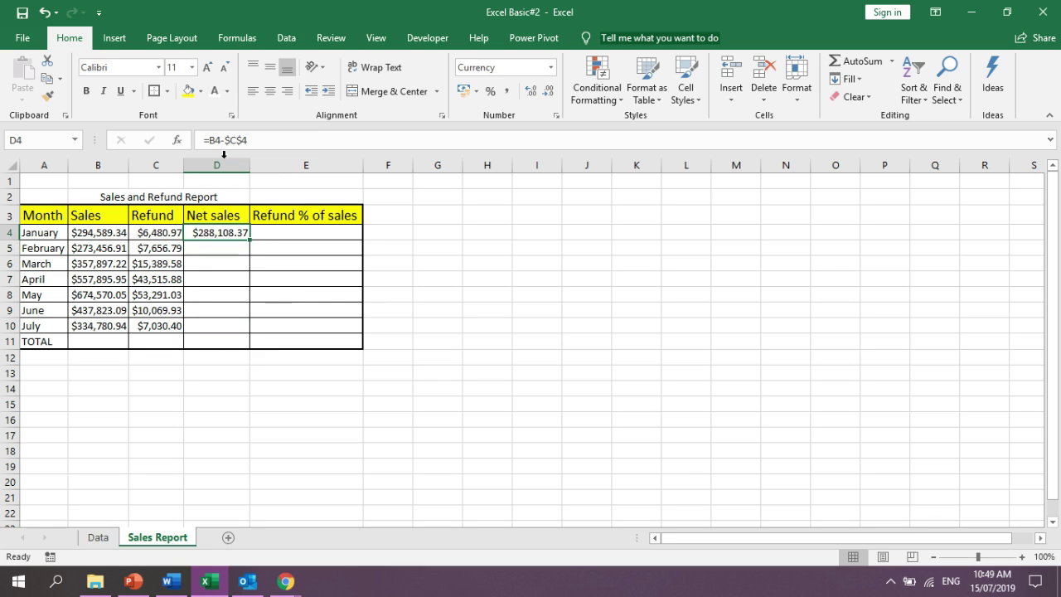
left_click_drag(250, 239, 251, 328)
left_click(224, 247)
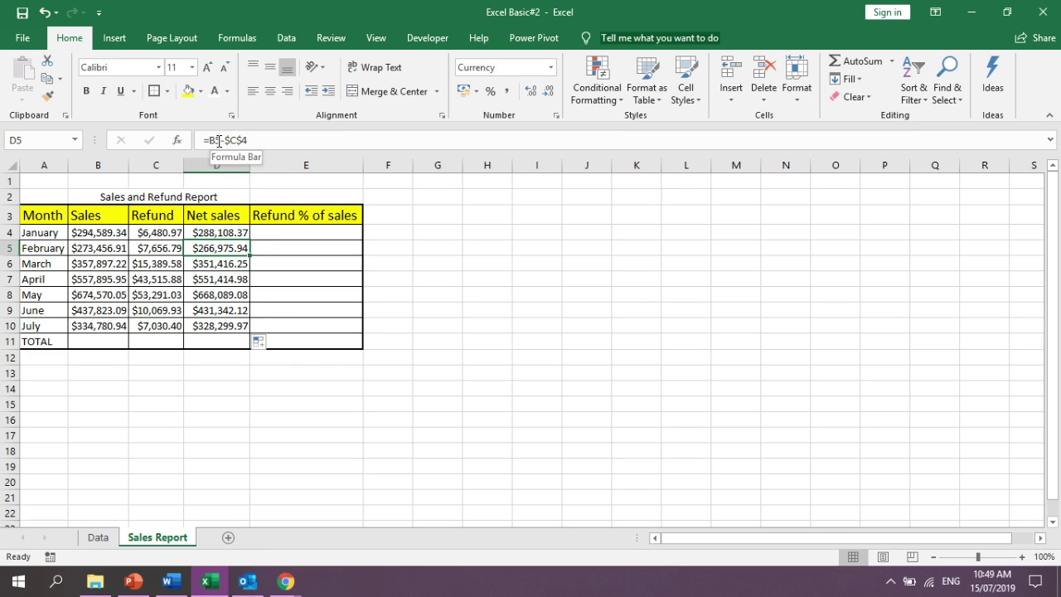
left_click(230, 269)
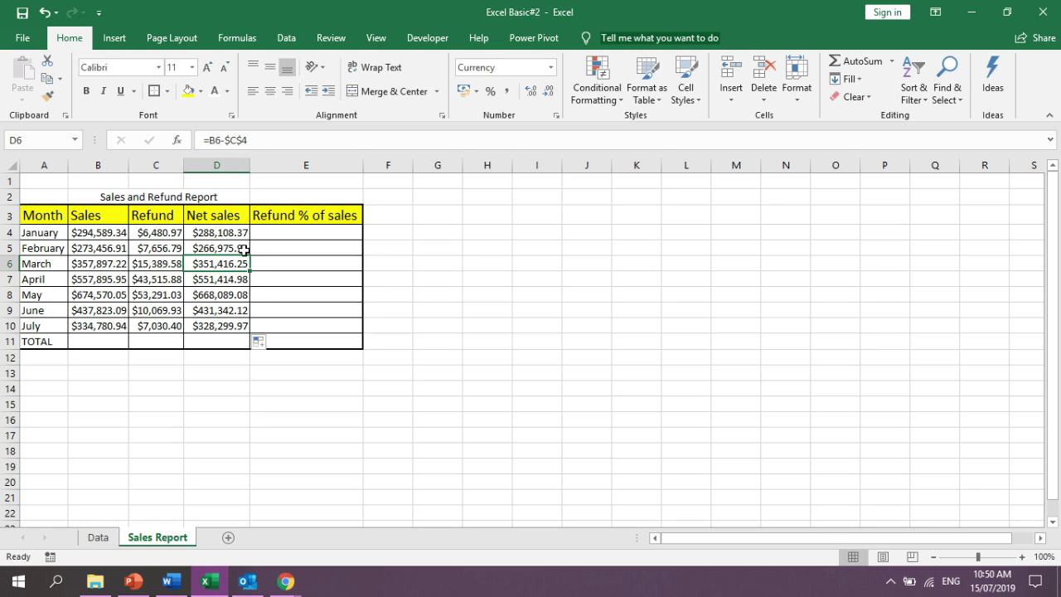
left_click(220, 234)
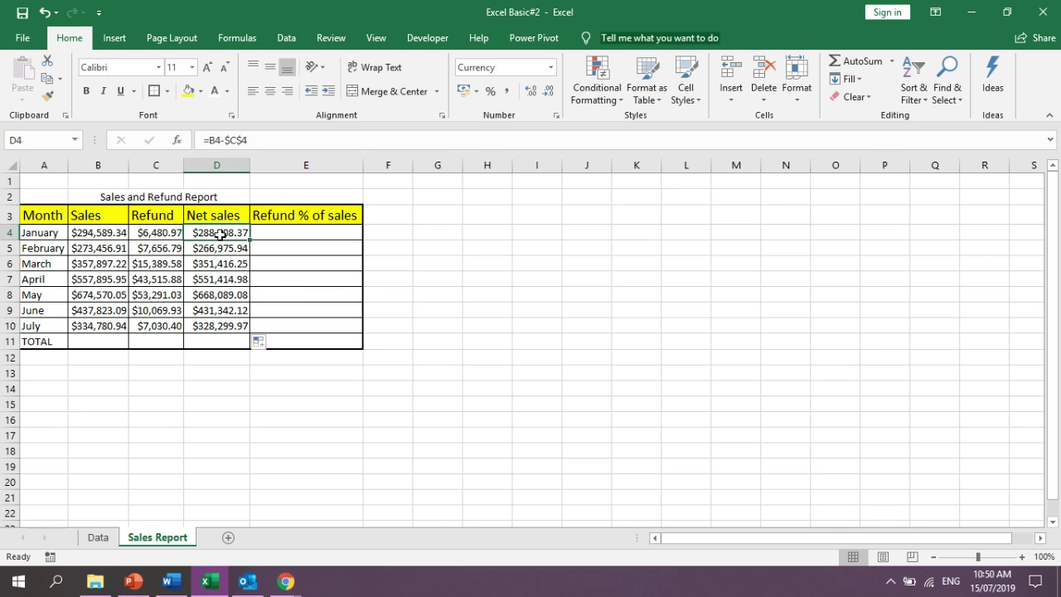
Change D4's formula back to =B4-C4
left_click(227, 140)
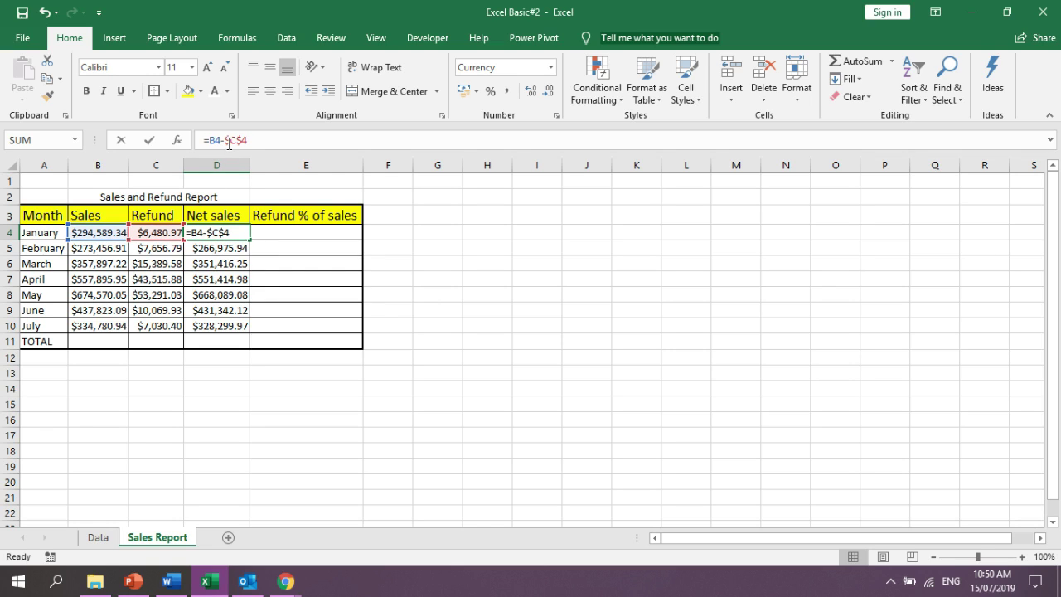
left_click_drag(224, 140, 335, 124)
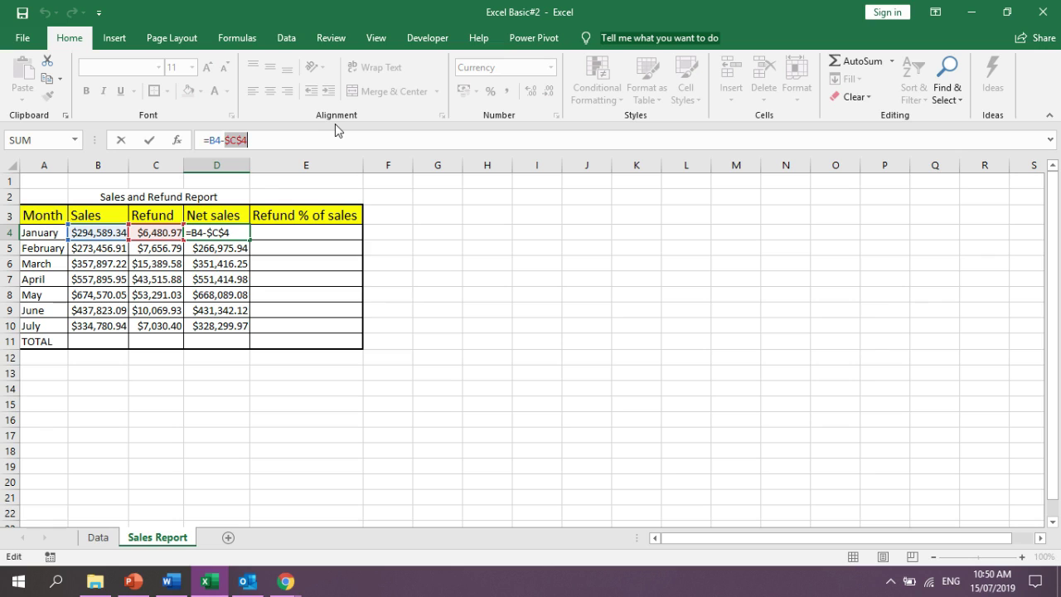
type("C4")
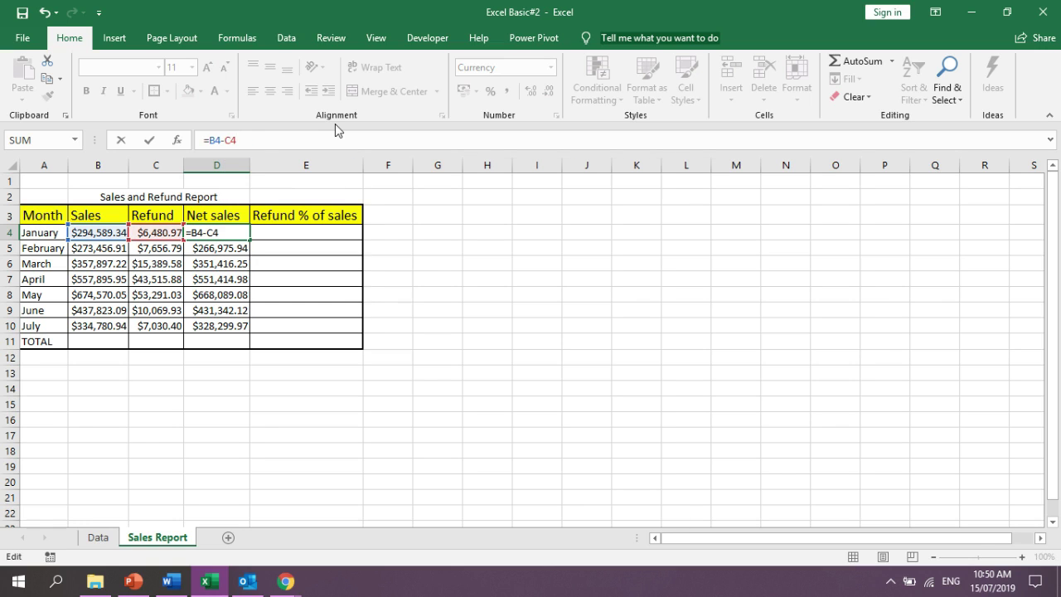
key("Return")
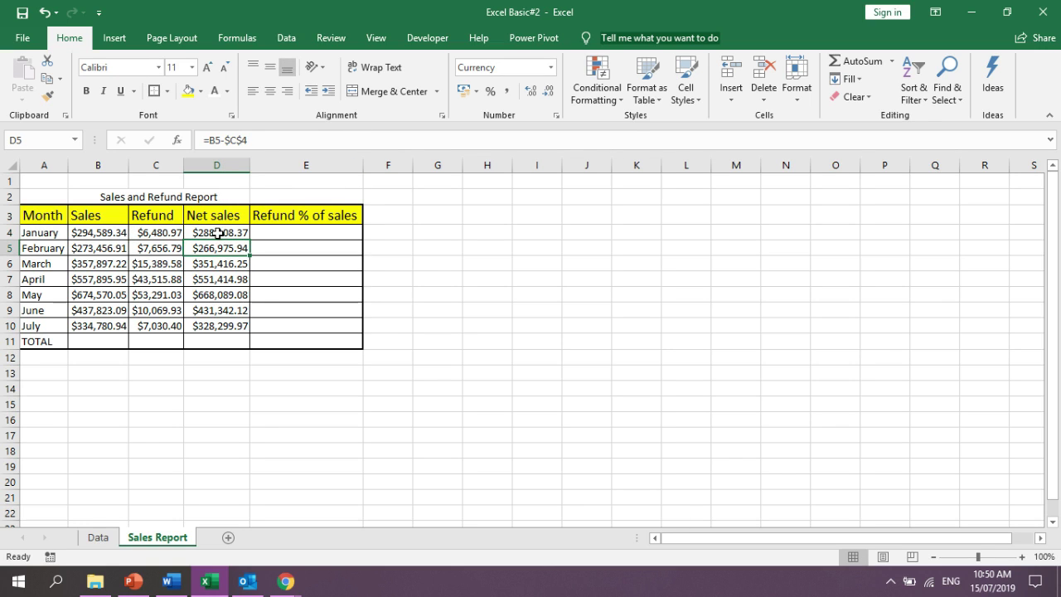
Refill the formula down to D10, restoring July's $327,750.54, and check several months
left_click_drag(222, 248, 228, 365)
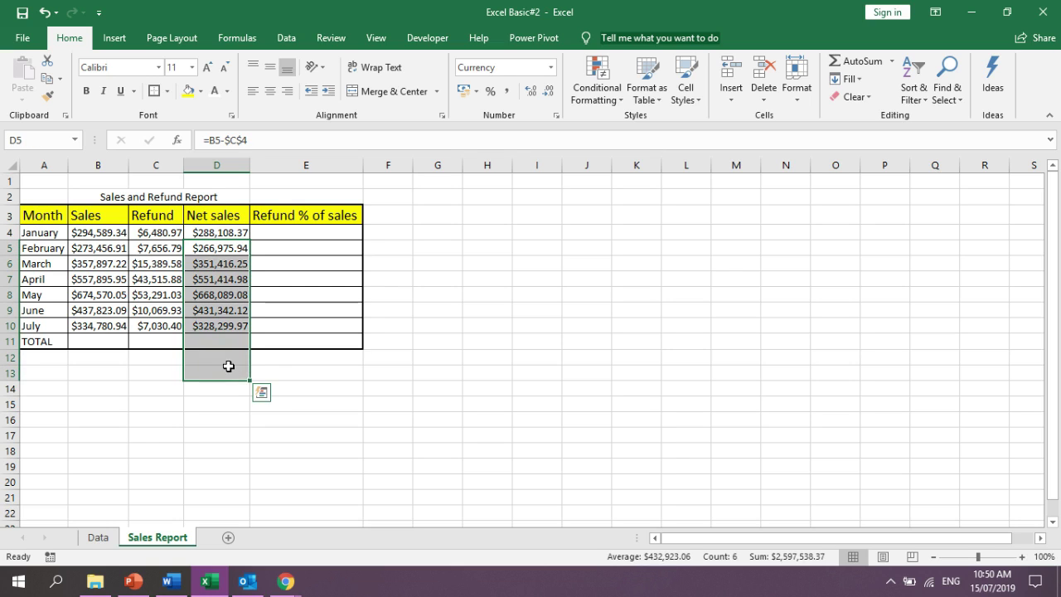
left_click_drag(222, 248, 223, 325)
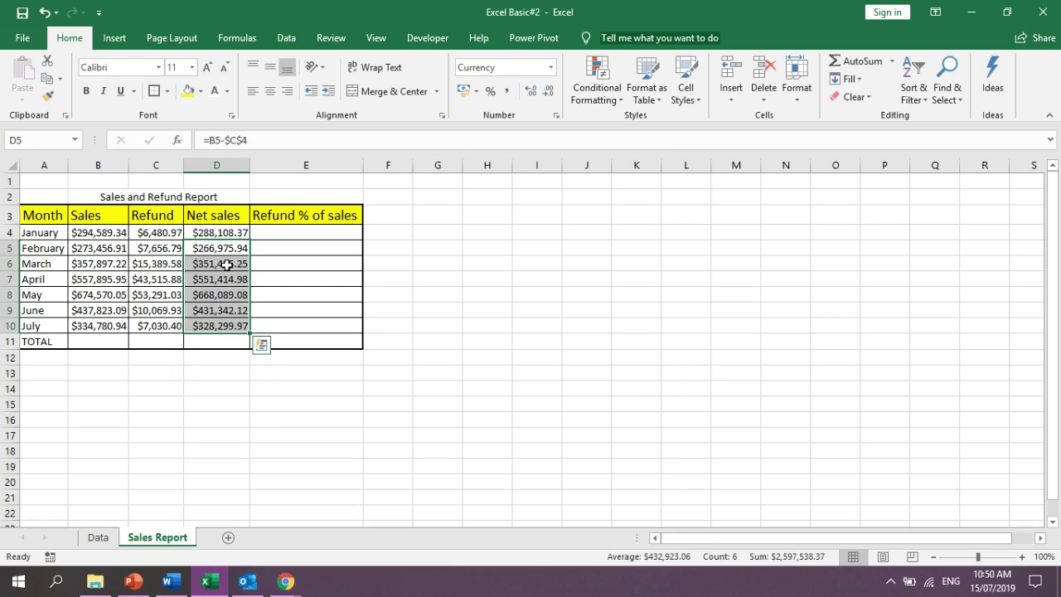
left_click(238, 232)
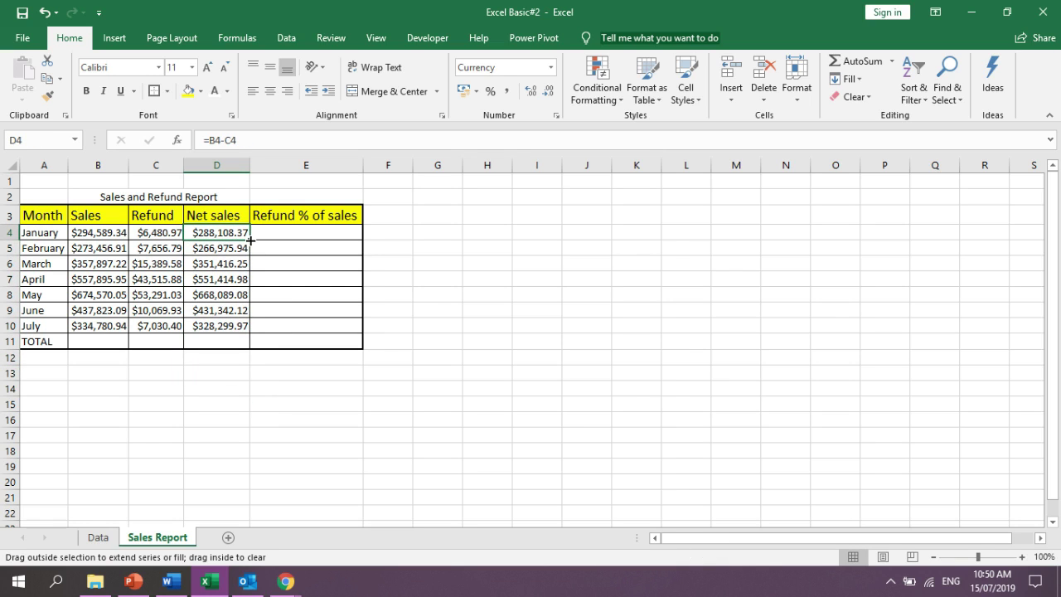
left_click_drag(250, 240, 251, 328)
left_click(224, 249)
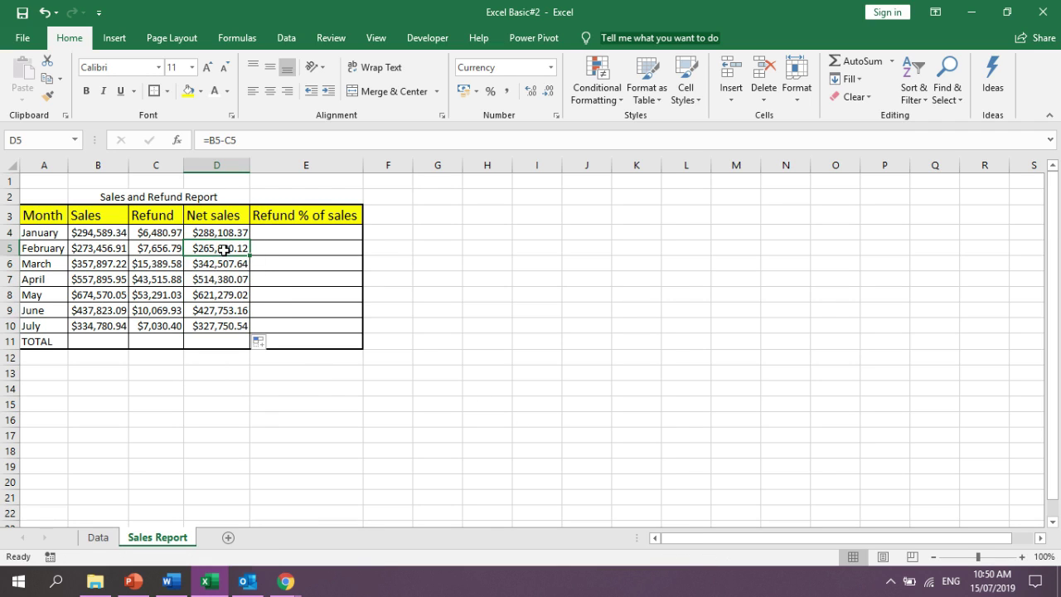
left_click(222, 263)
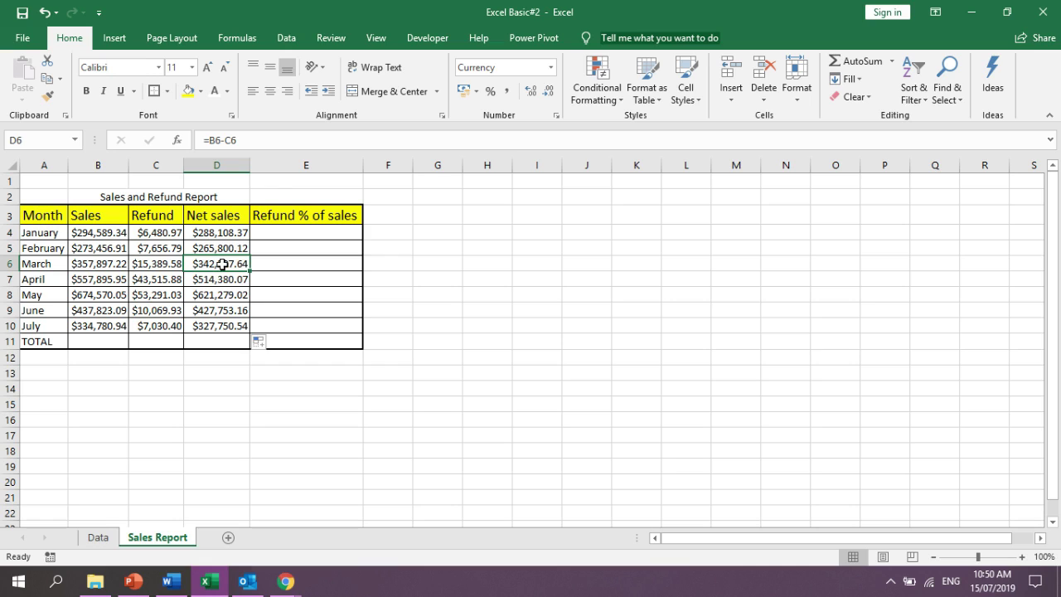
left_click(218, 279)
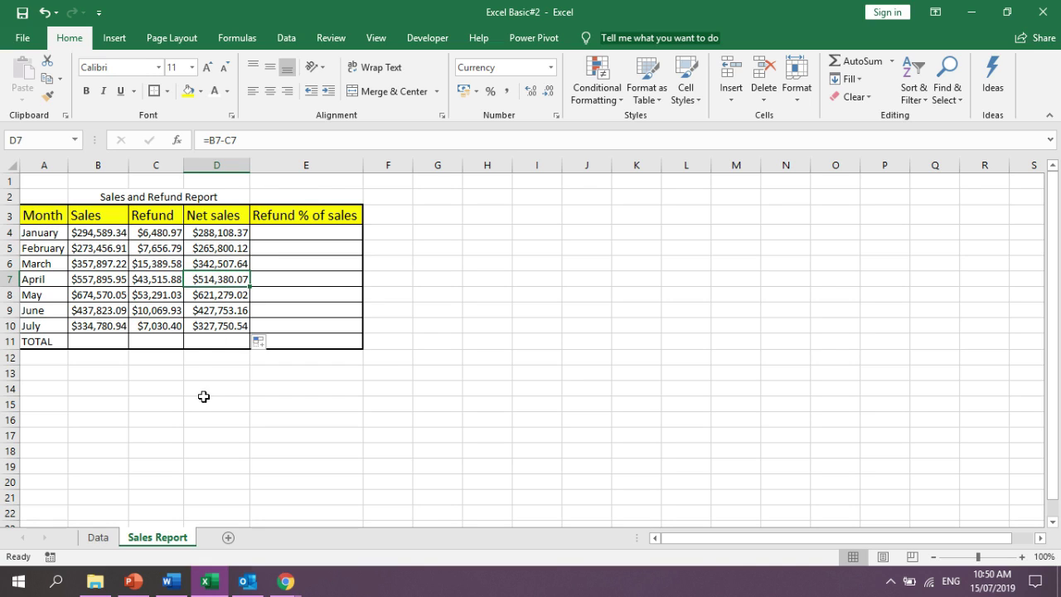
left_click(306, 435)
left_click(445, 448)
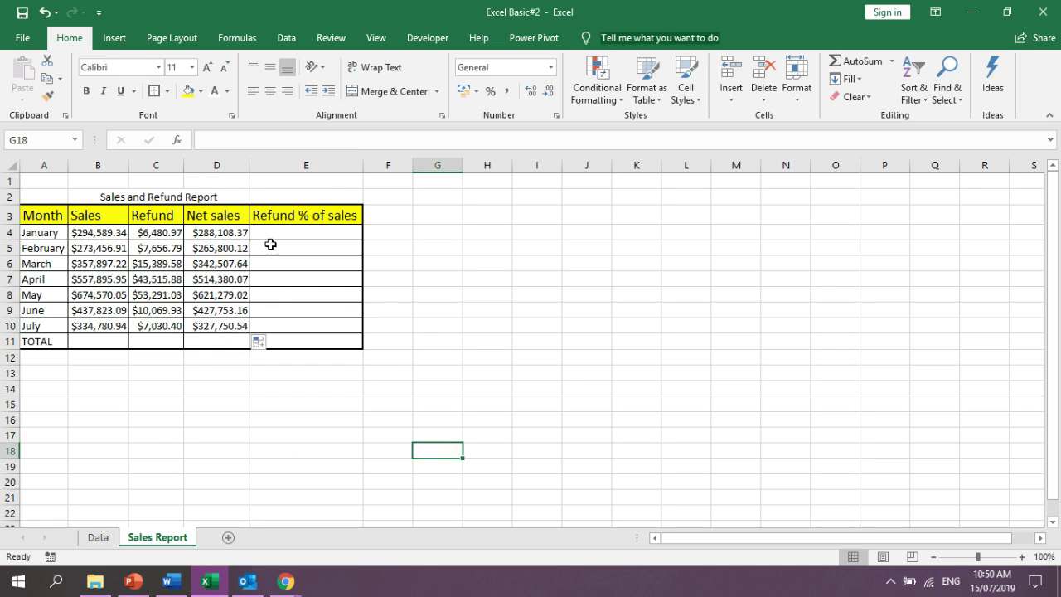
left_click(278, 233)
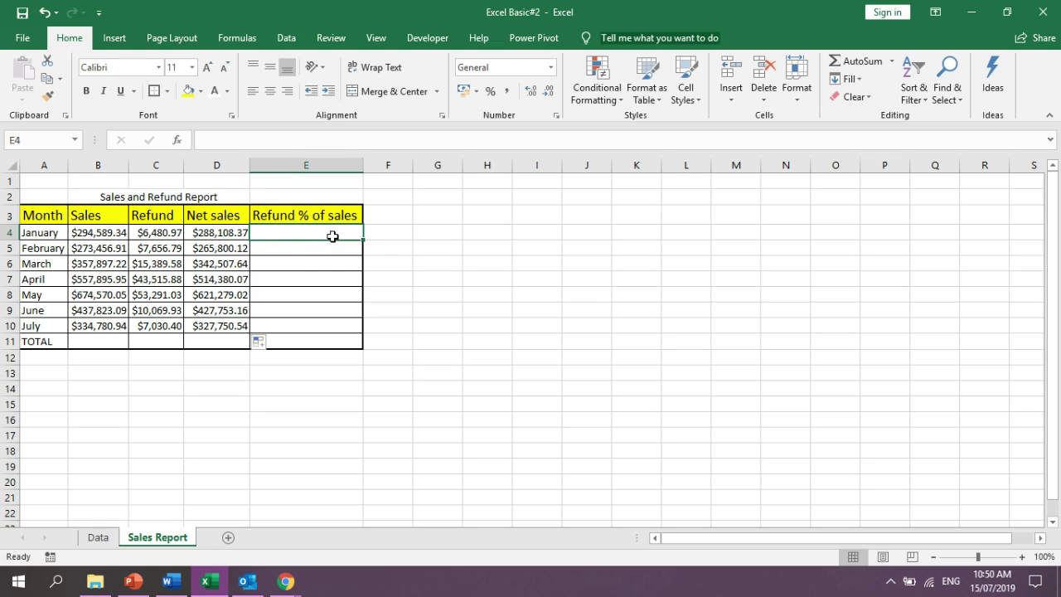
Enter =C4/B4 in E4 and fill it down to E10 for July
type("=")
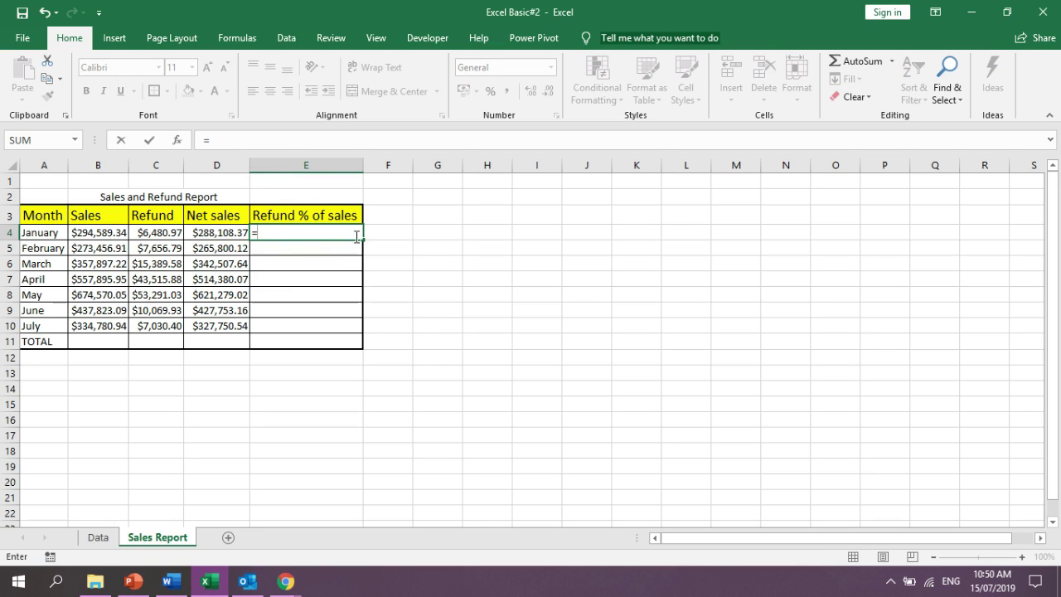
left_click(149, 234)
type("/")
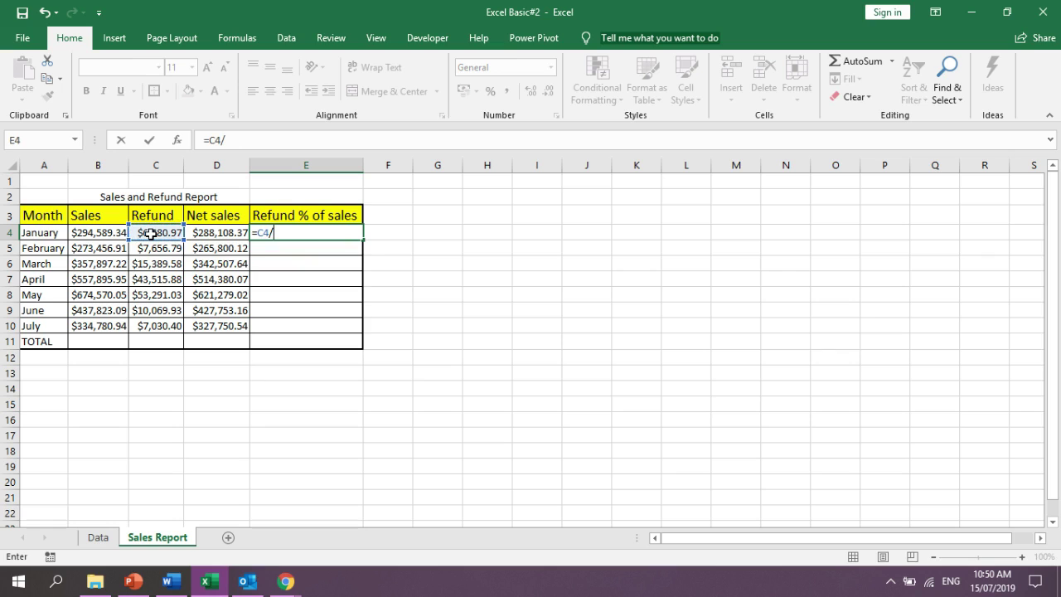
left_click(99, 233)
key("Return")
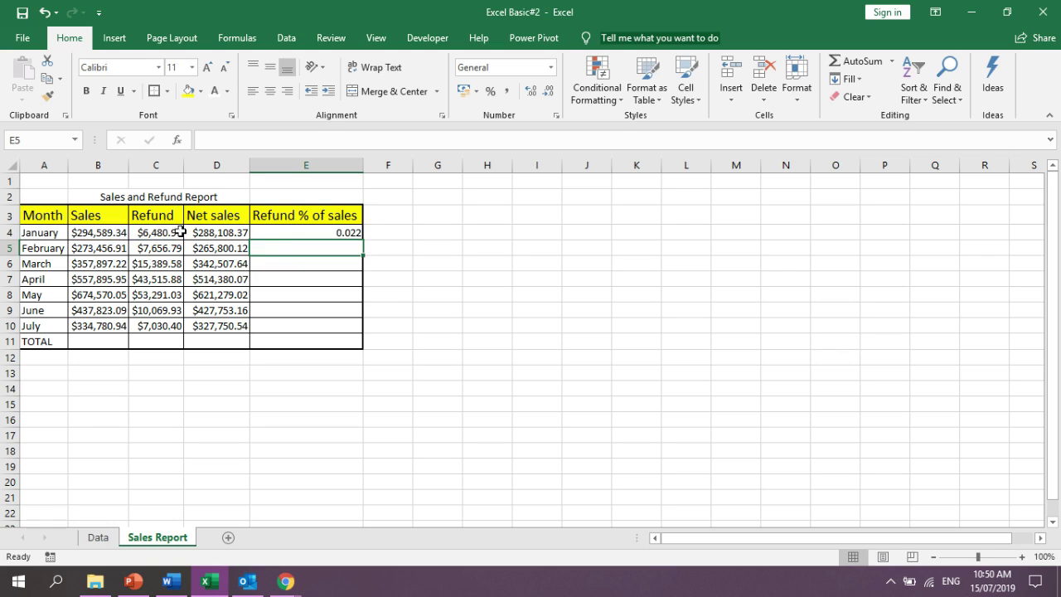
left_click(340, 233)
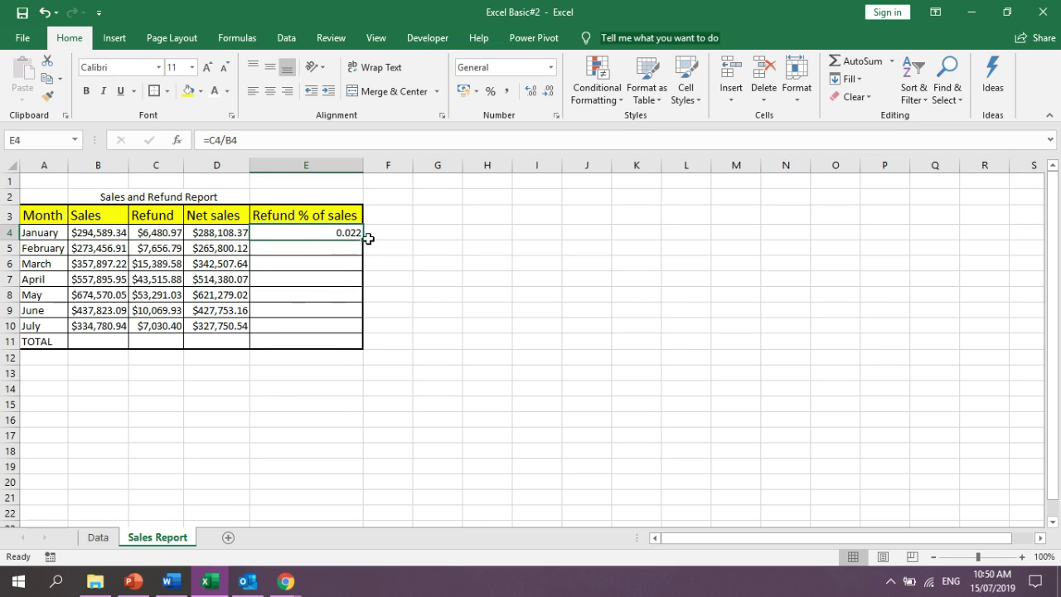
left_click_drag(364, 239, 362, 331)
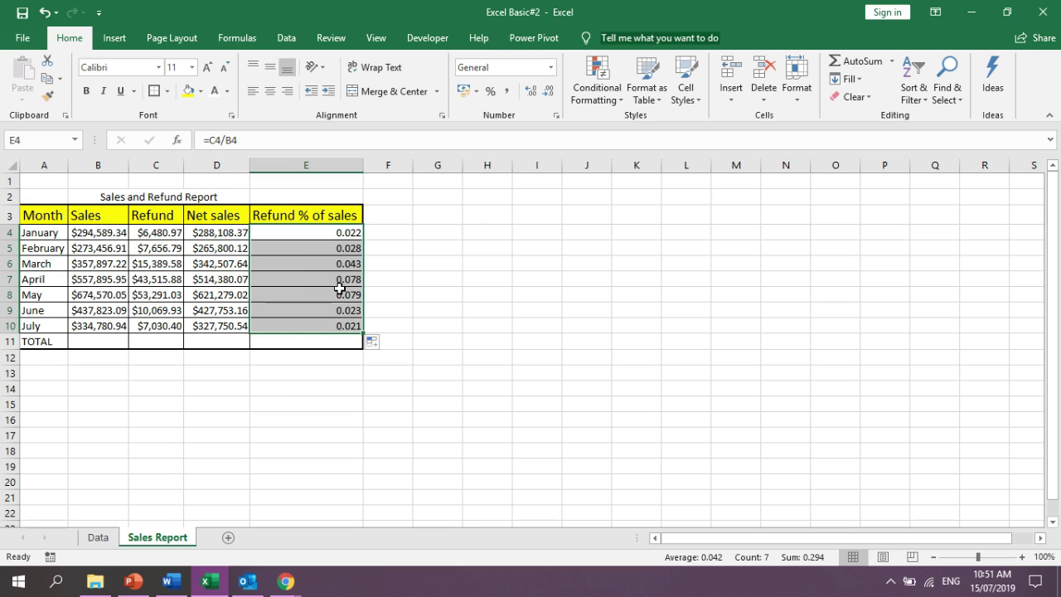
Format E4:E10 as percentages with two decimals, e.g. 2.20% for January
right_click(339, 287)
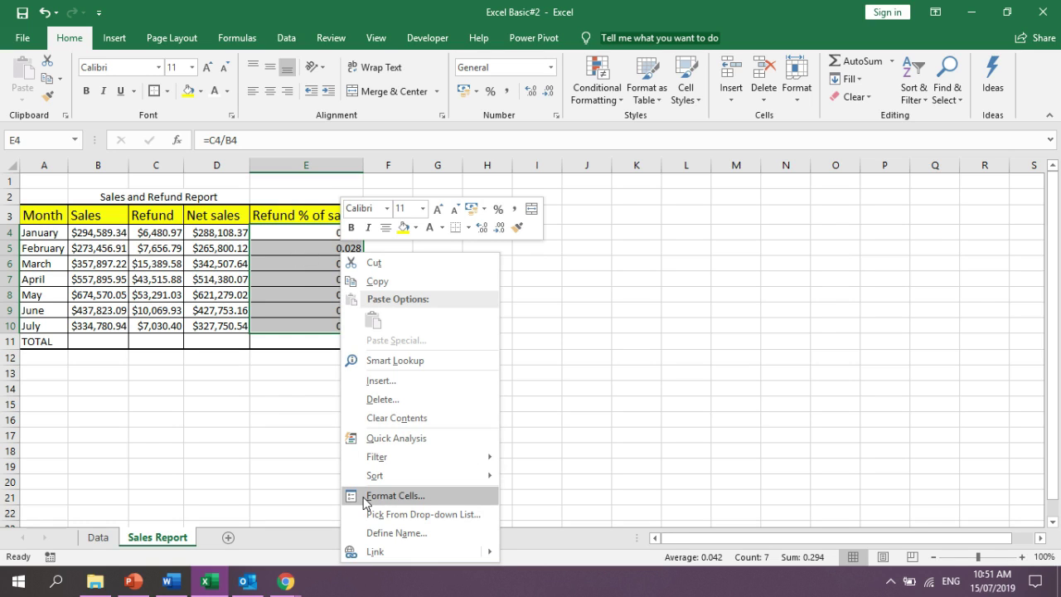
right_click(280, 276)
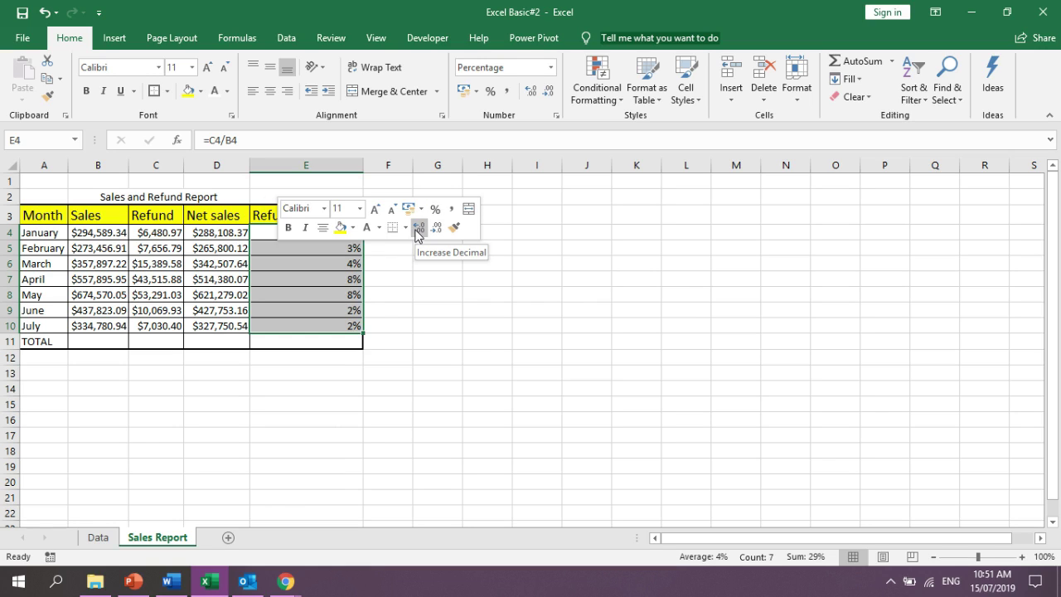
left_click(418, 227)
left_click(418, 227)
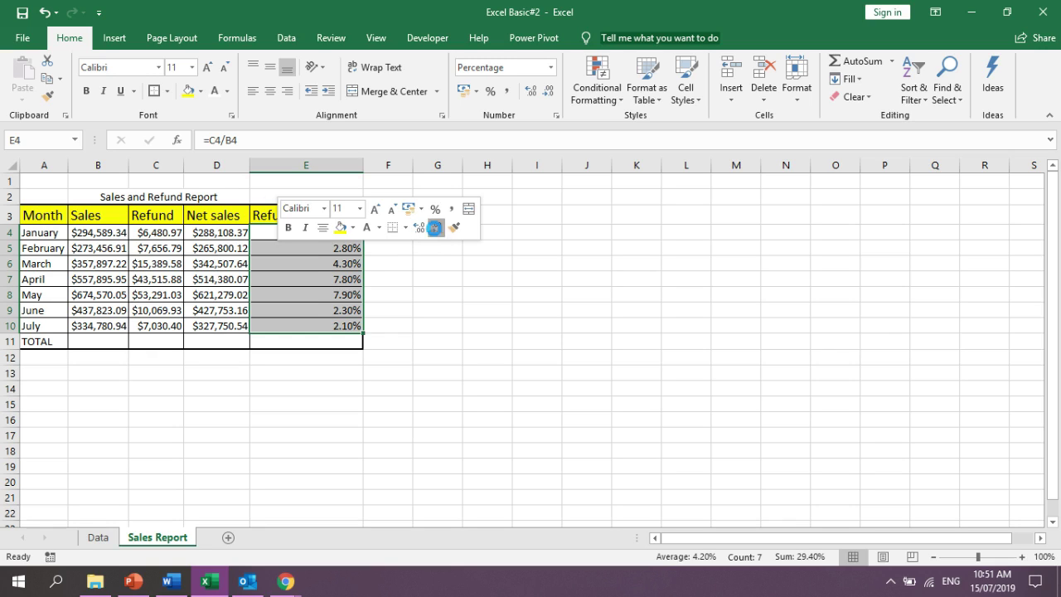
left_click(435, 227)
left_click(418, 227)
Review the Refund % of sales formulas in E4 through E10
left_click(415, 310)
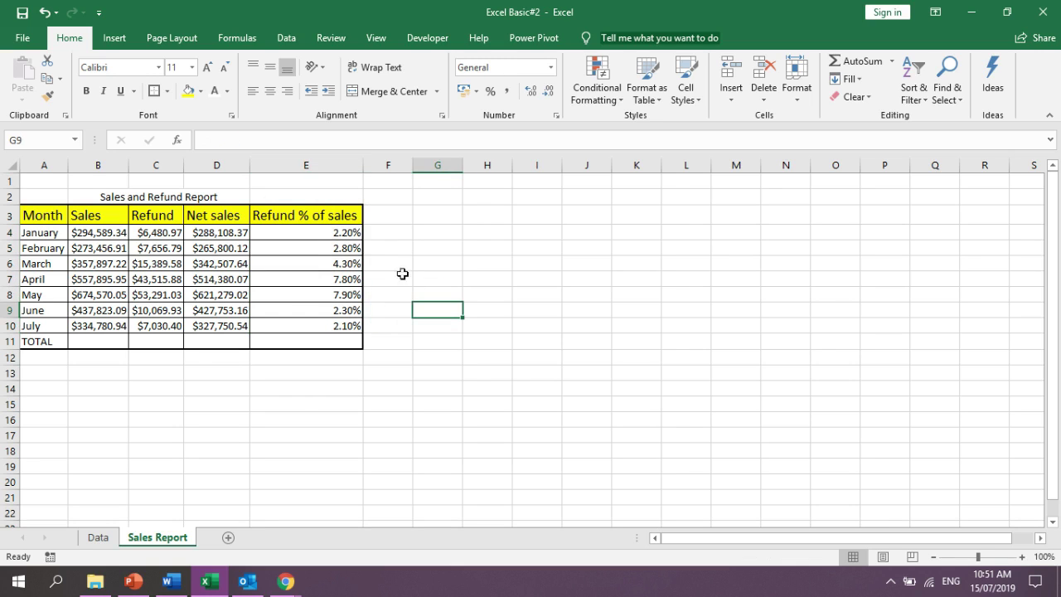
left_click(339, 234)
left_click(339, 248)
left_click(340, 264)
left_click(340, 279)
left_click(342, 294)
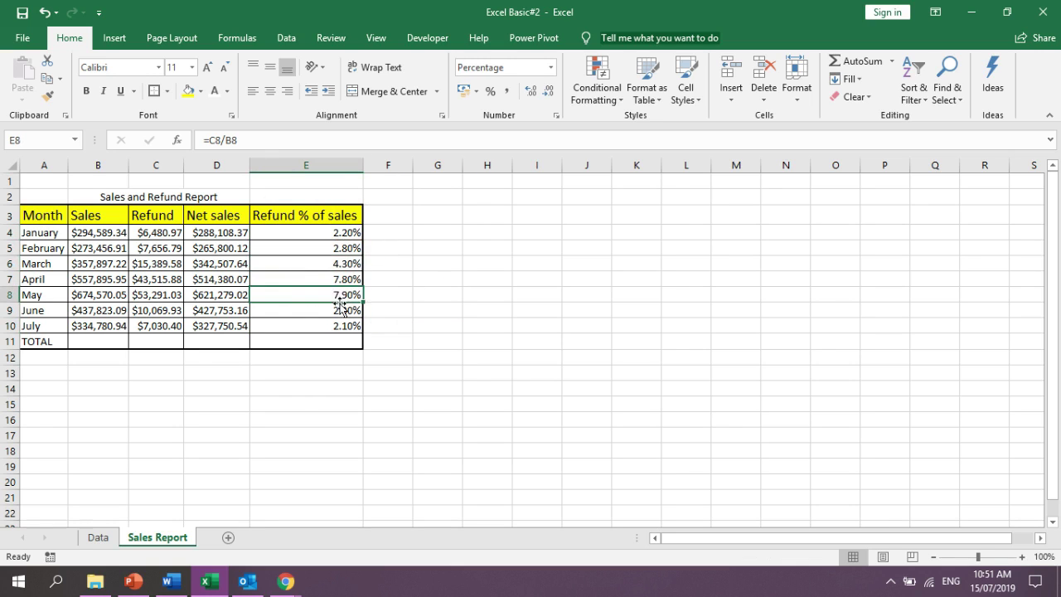
left_click(343, 309)
left_click(344, 325)
left_click(448, 340)
AutoSum the January–July sales B4:B10 into B11, giving $2,931,013.50
left_click(98, 343)
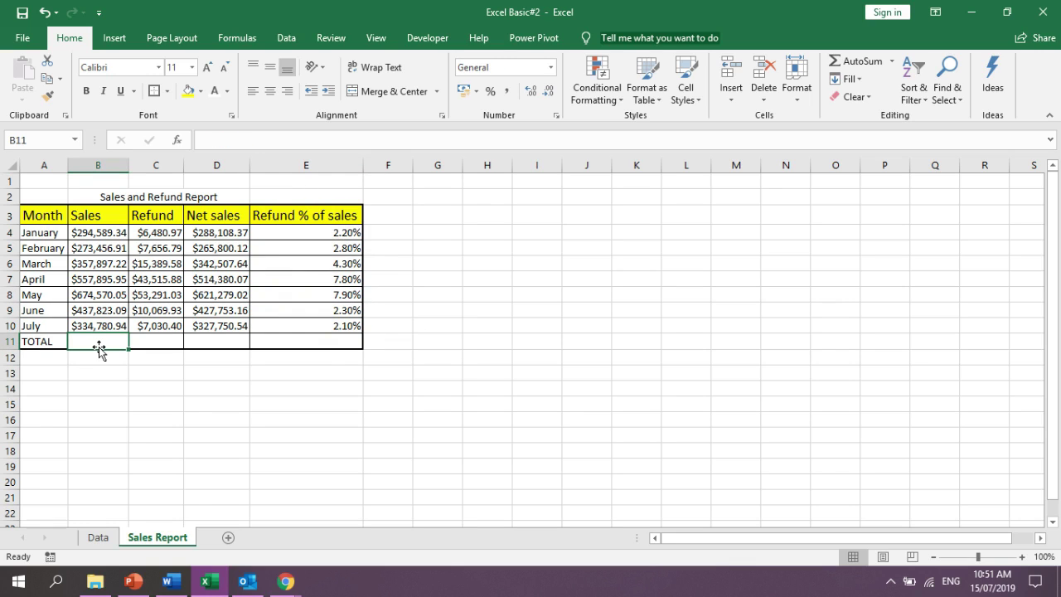
left_click(103, 234)
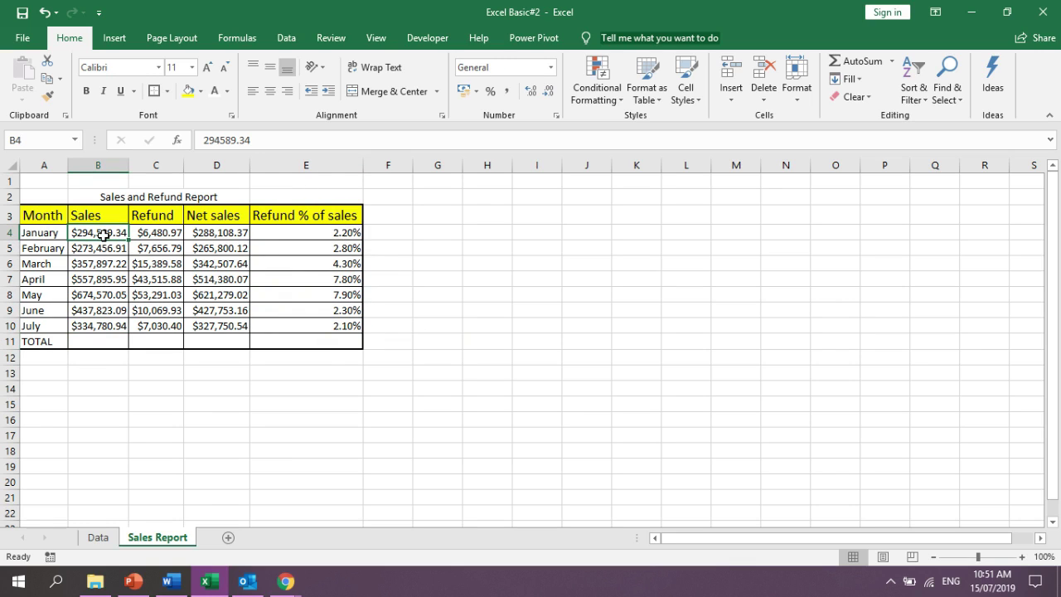
left_click_drag(103, 235, 109, 323)
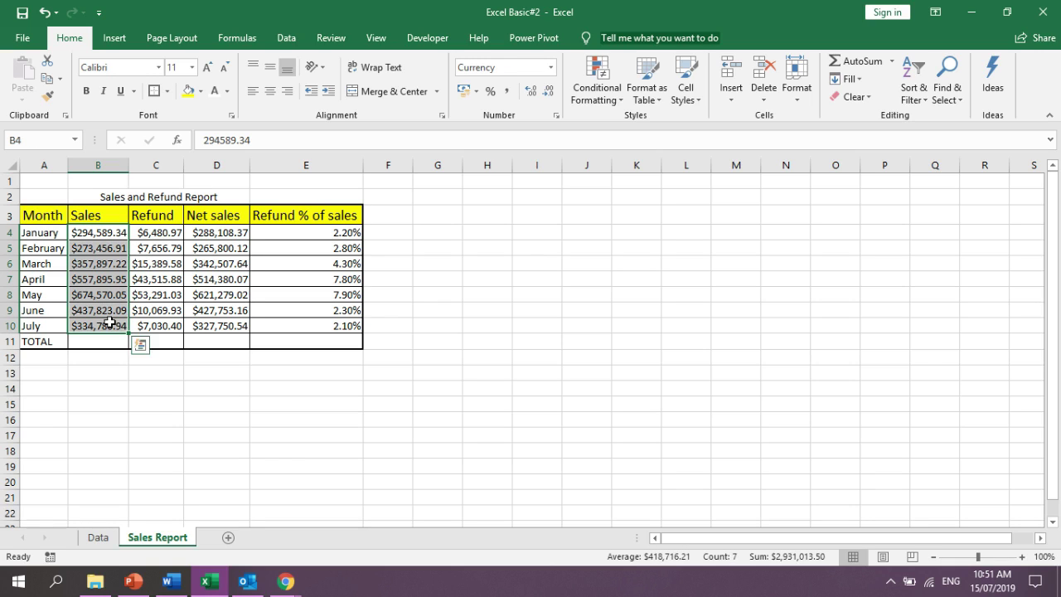
left_click(862, 63)
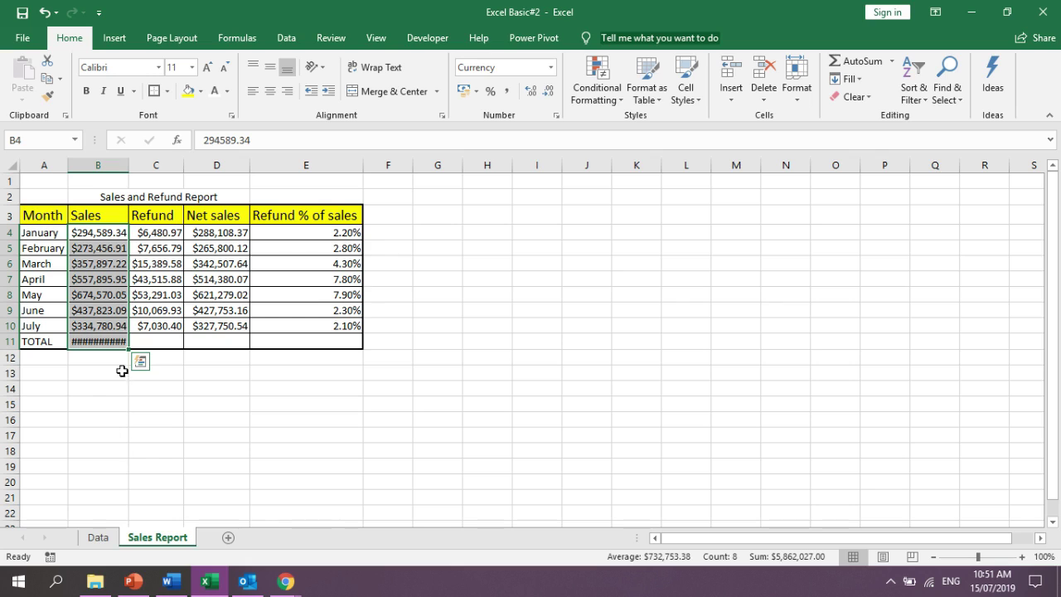
left_click(98, 341)
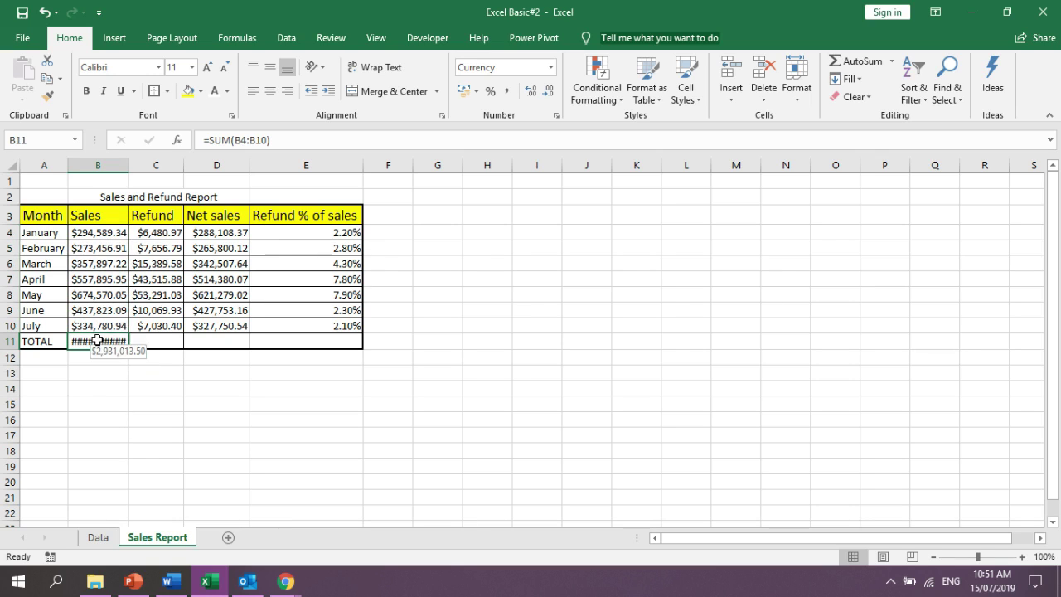
left_click(98, 160)
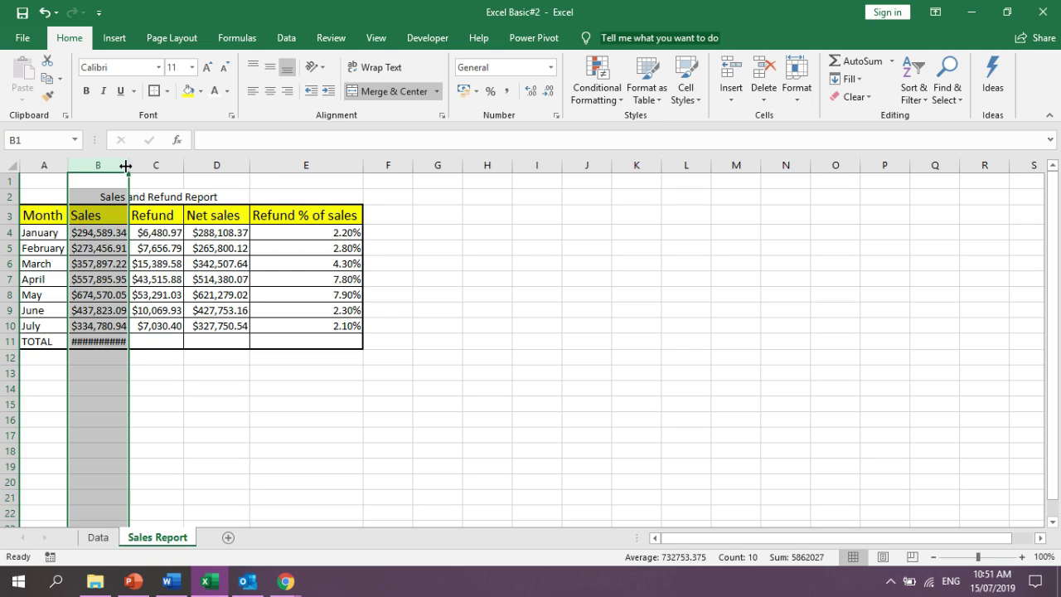
AutoFit column B so the $2,931,013.50 total and monthly sales display fully
double_click(129, 164)
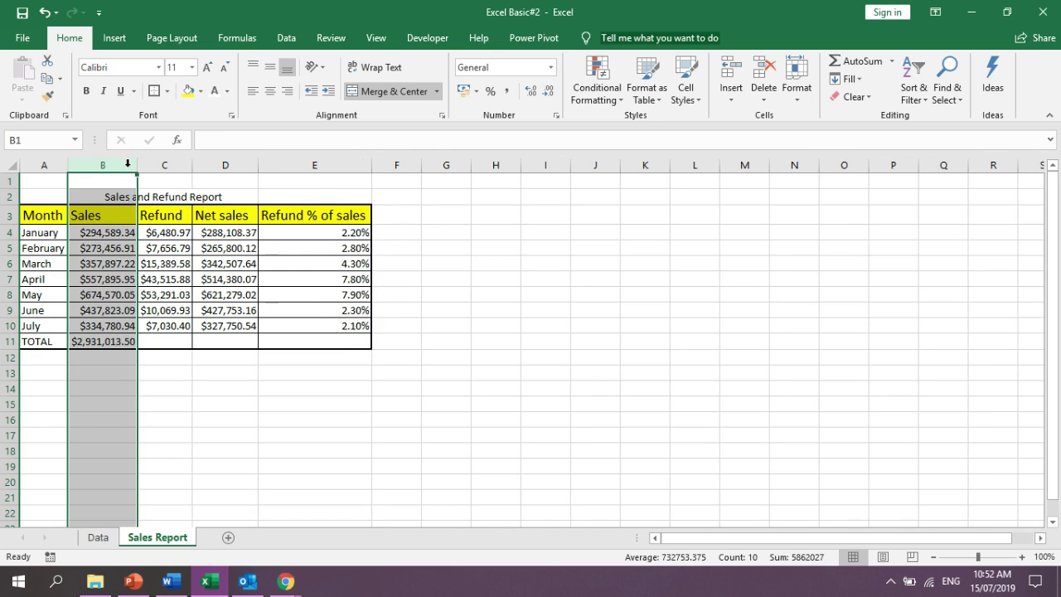
left_click(108, 343)
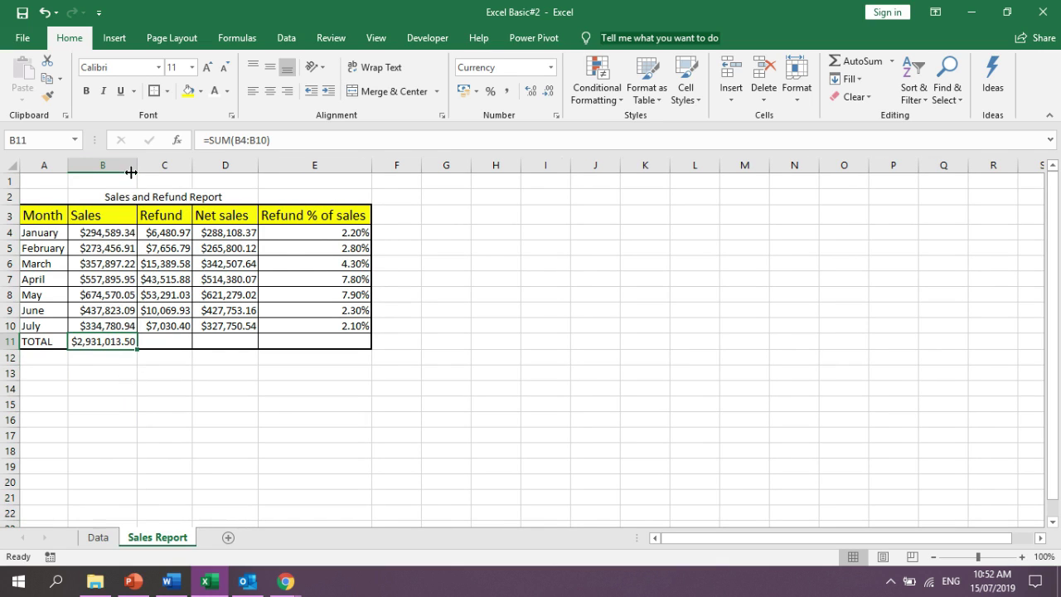
left_click_drag(137, 164, 124, 164)
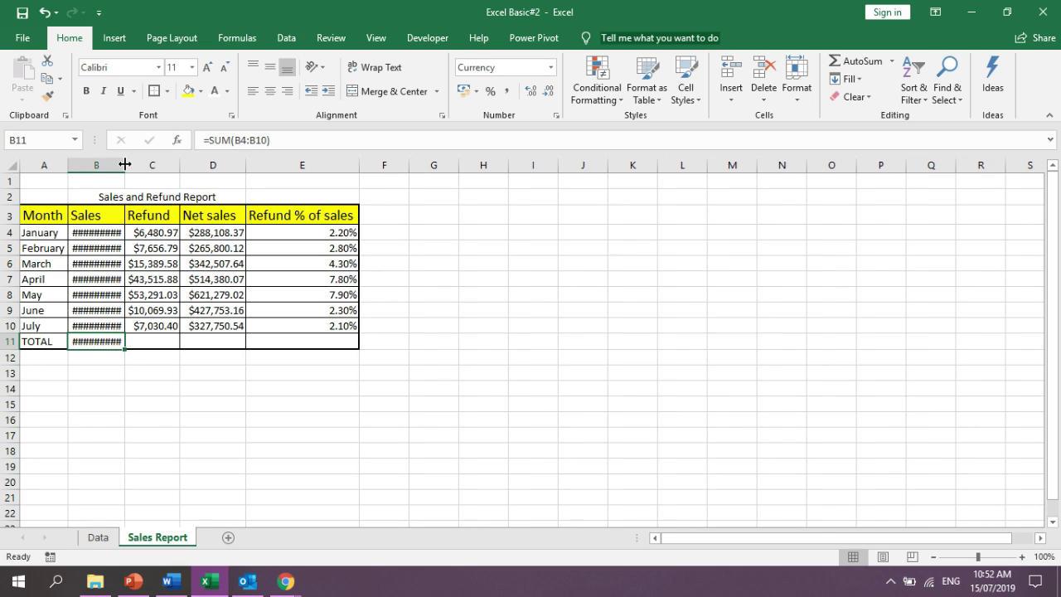
left_click(96, 164)
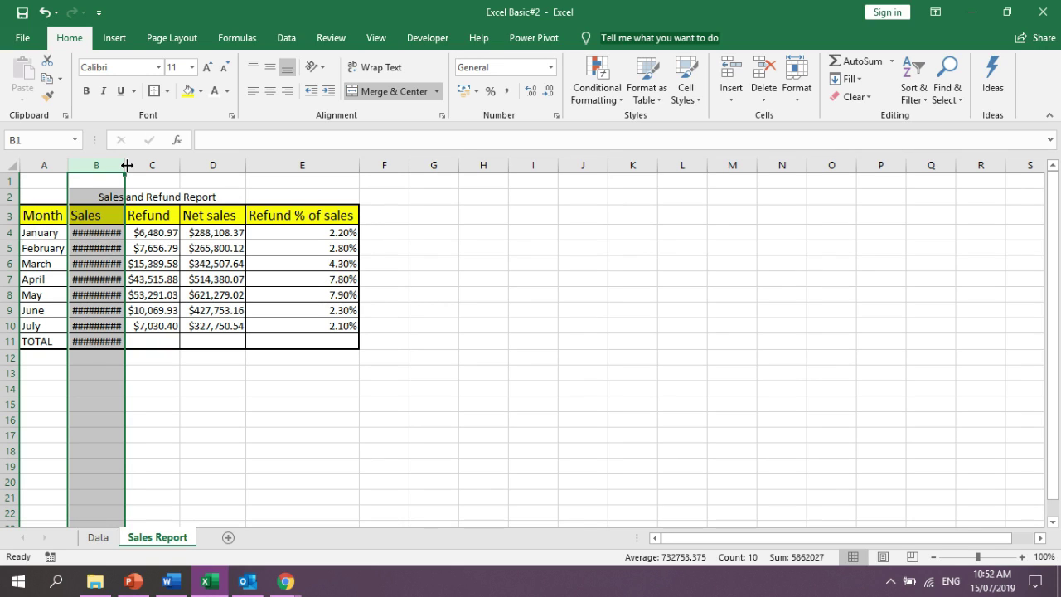
double_click(126, 165)
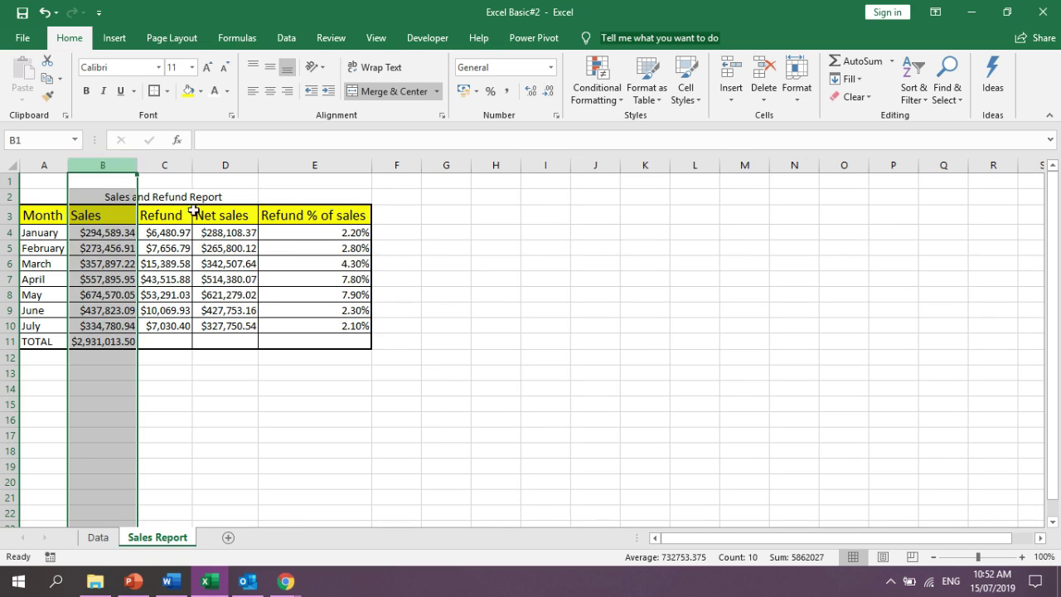
left_click(446, 372)
AutoSum refunds C4:C10 into C11 ($143,434.59) and AutoFit column C
left_click_drag(175, 237, 177, 325)
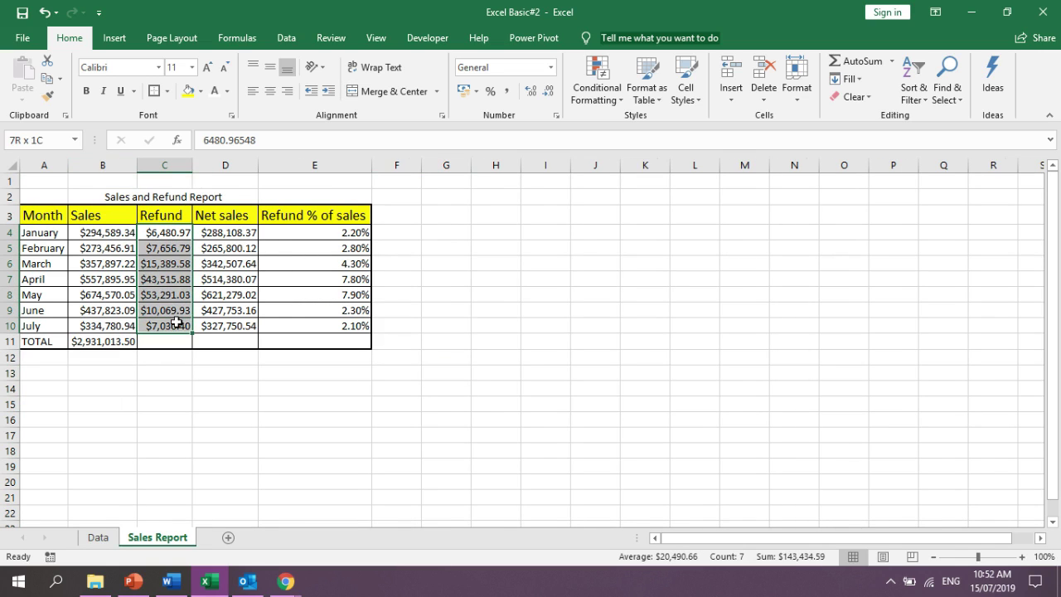
left_click(847, 61)
left_click(534, 357)
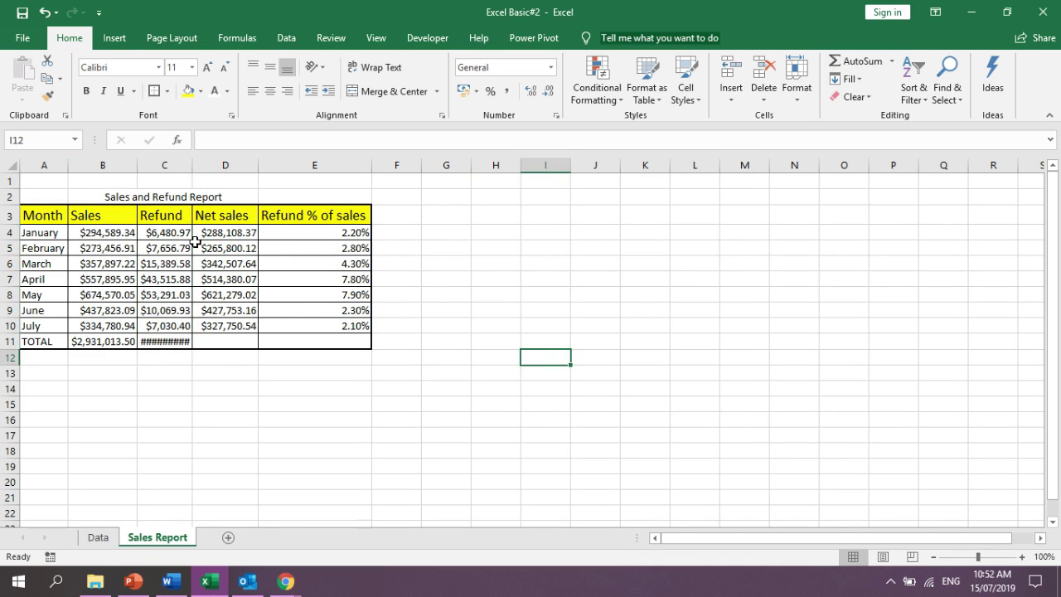
double_click(192, 164)
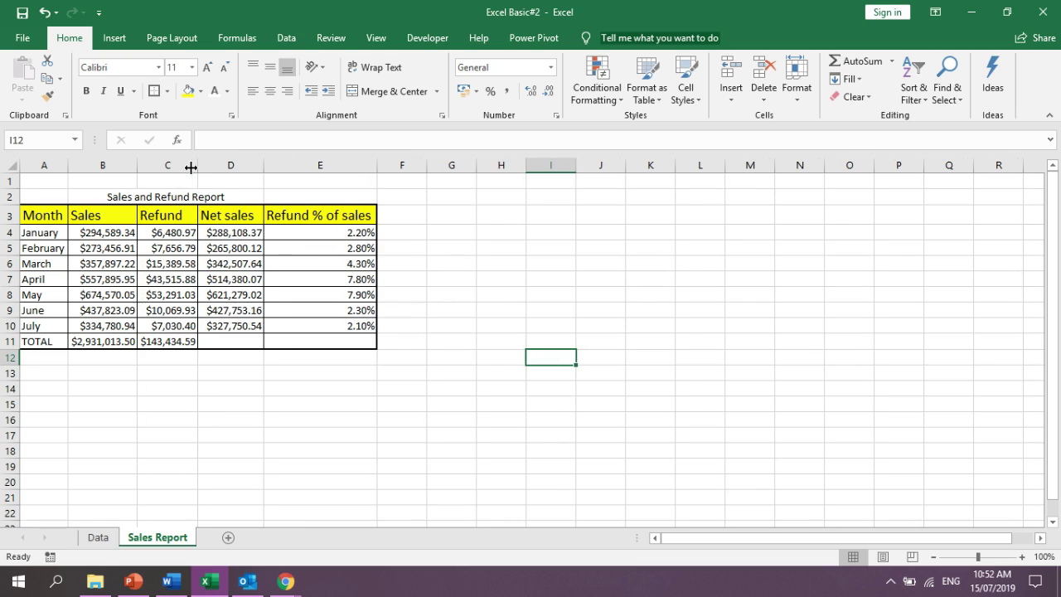
AutoSum net sales D4:D10 into D11 ($2,787,578.91) and AutoFit column D
left_click(232, 234)
left_click_drag(232, 251, 236, 328)
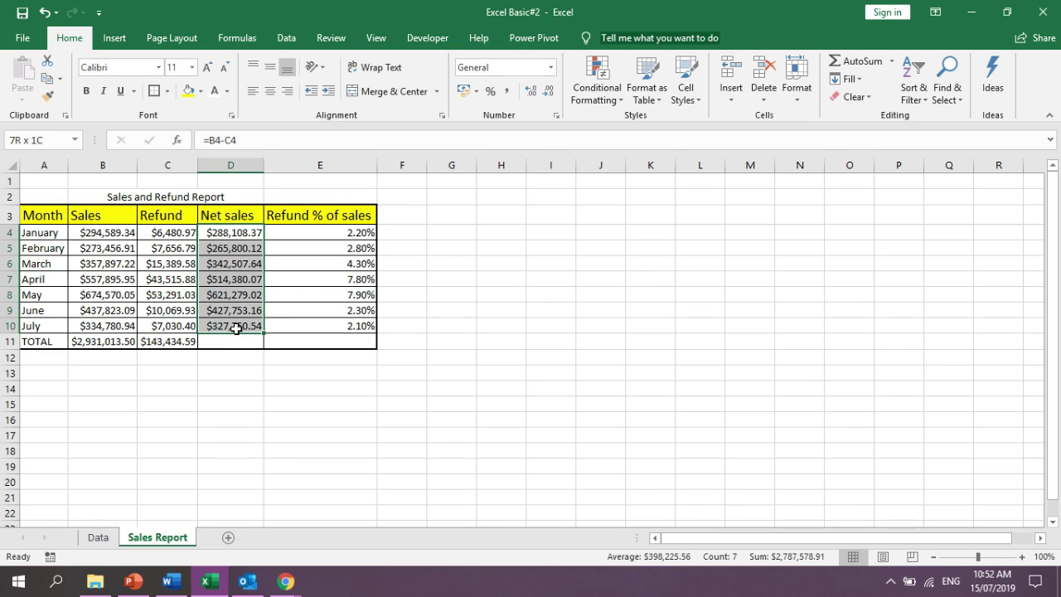
left_click(865, 64)
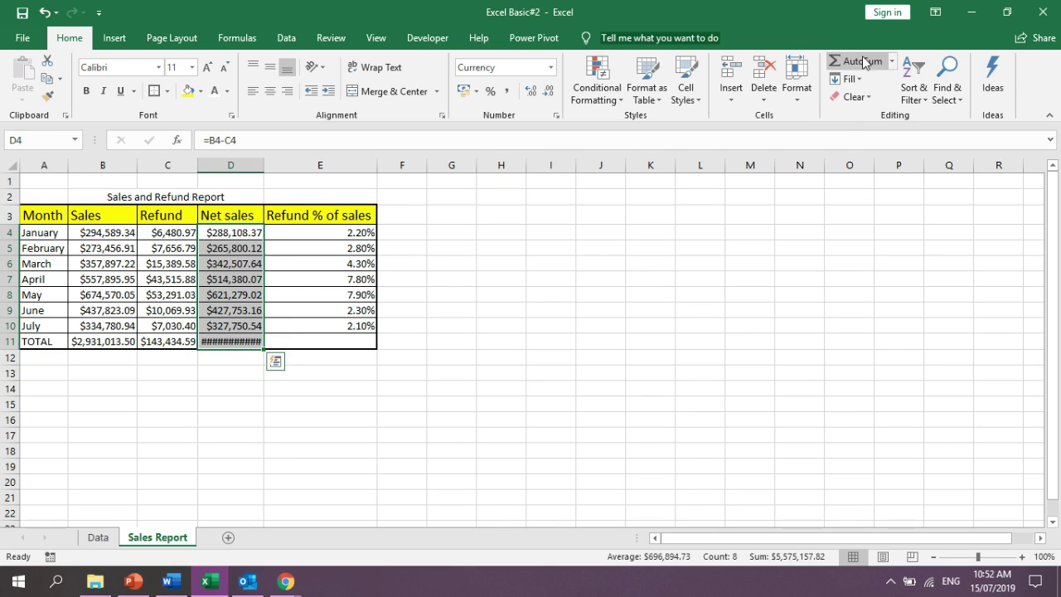
double_click(263, 165)
left_click(324, 403)
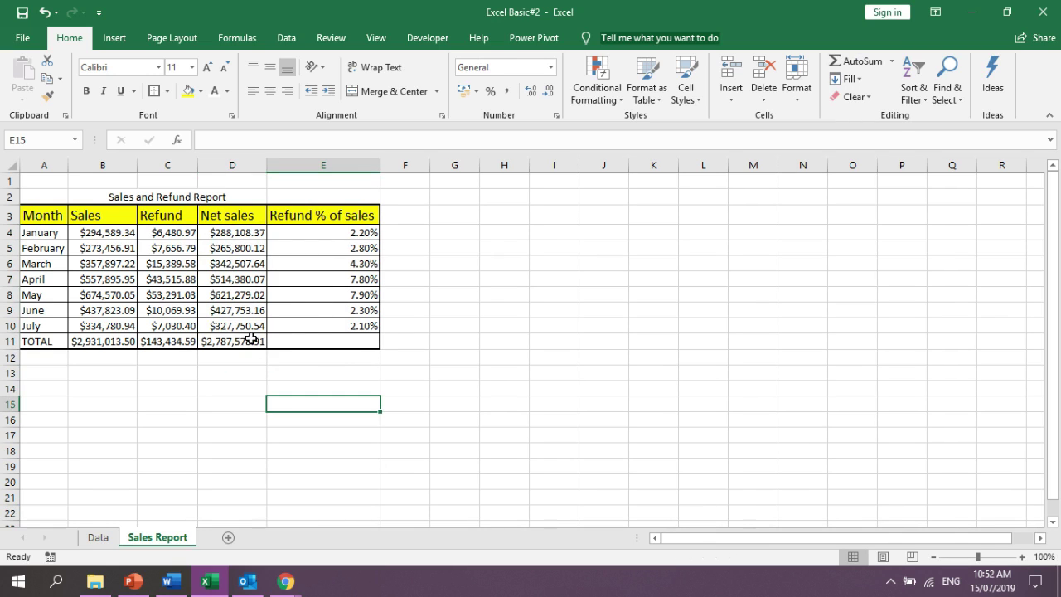
left_click(247, 341)
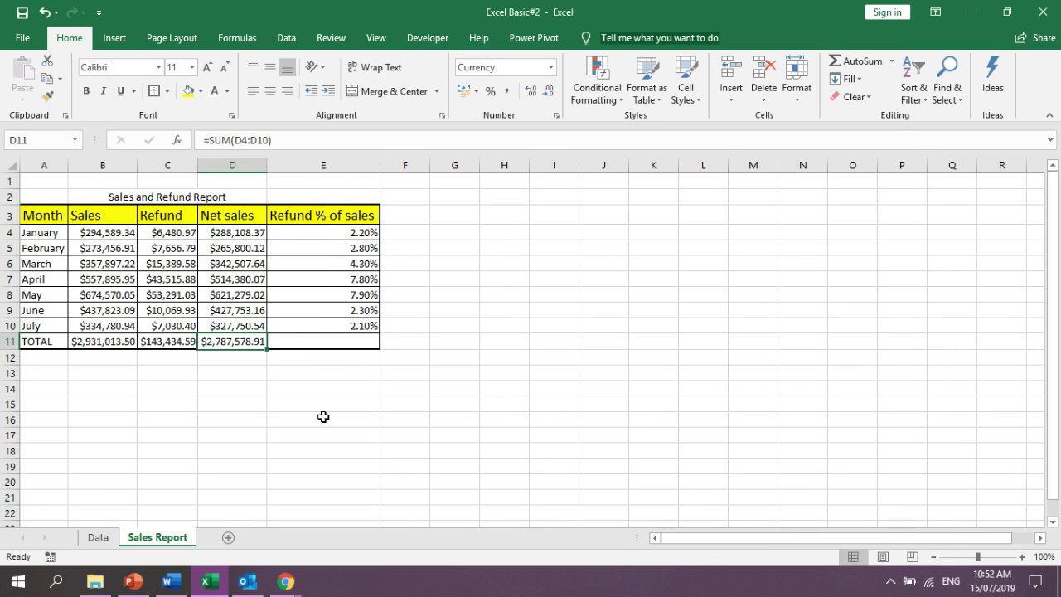
Replace D11's sum with July's formula pasted as =B11-C11, still $2,787,578.91
key("Delete")
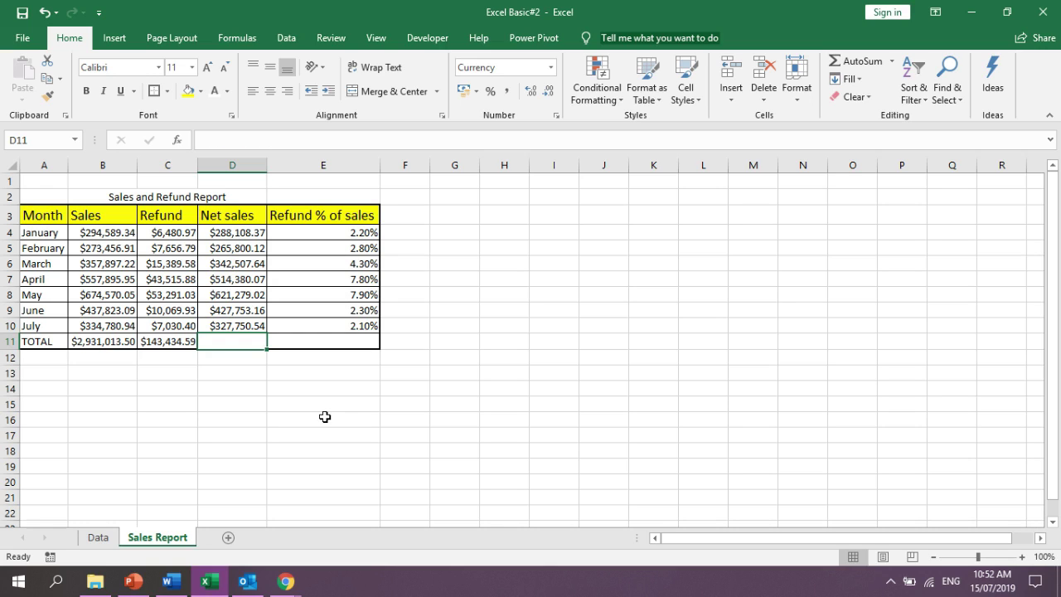
left_click(222, 326)
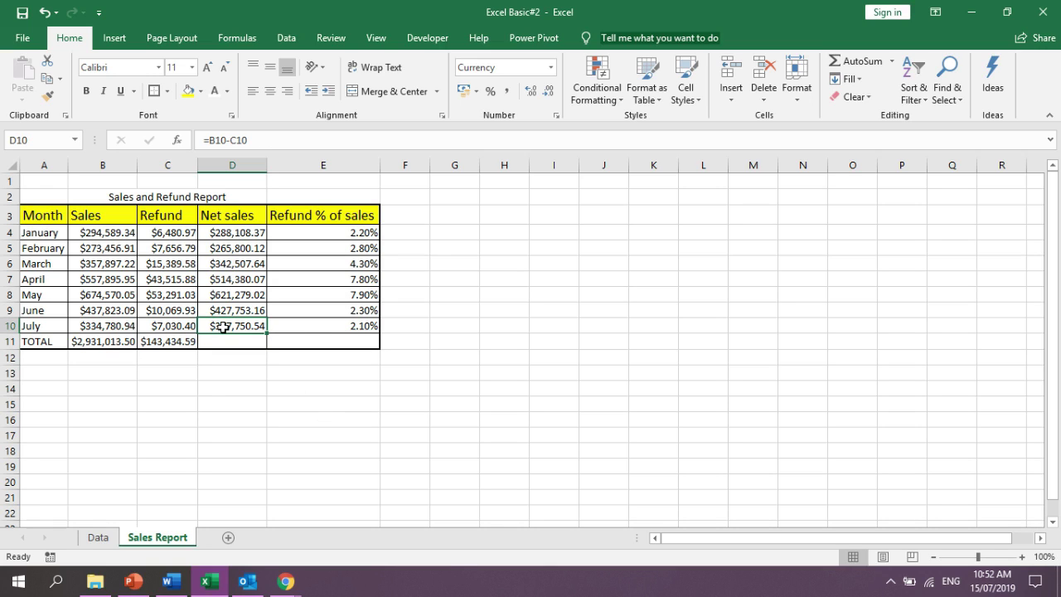
left_click_drag(266, 333, 270, 345)
left_click(240, 325)
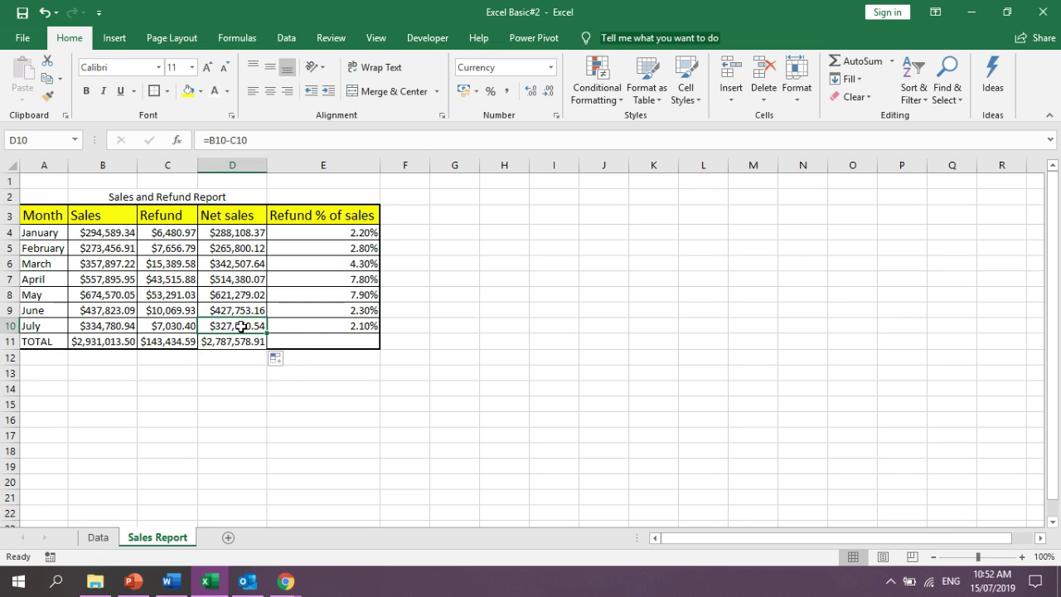
key("ctrl+c")
left_click(235, 347)
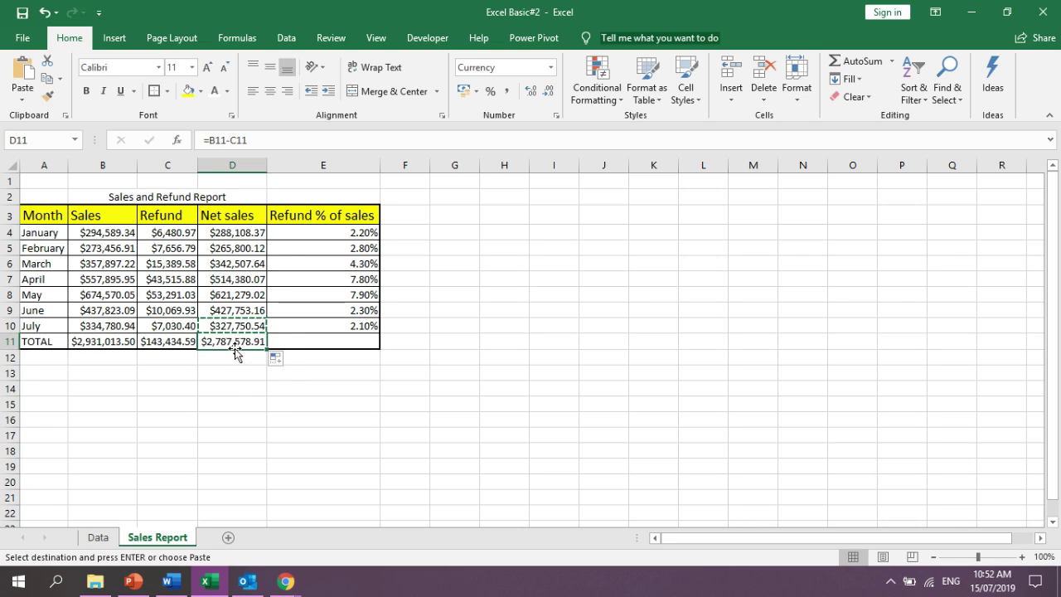
right_click(238, 342)
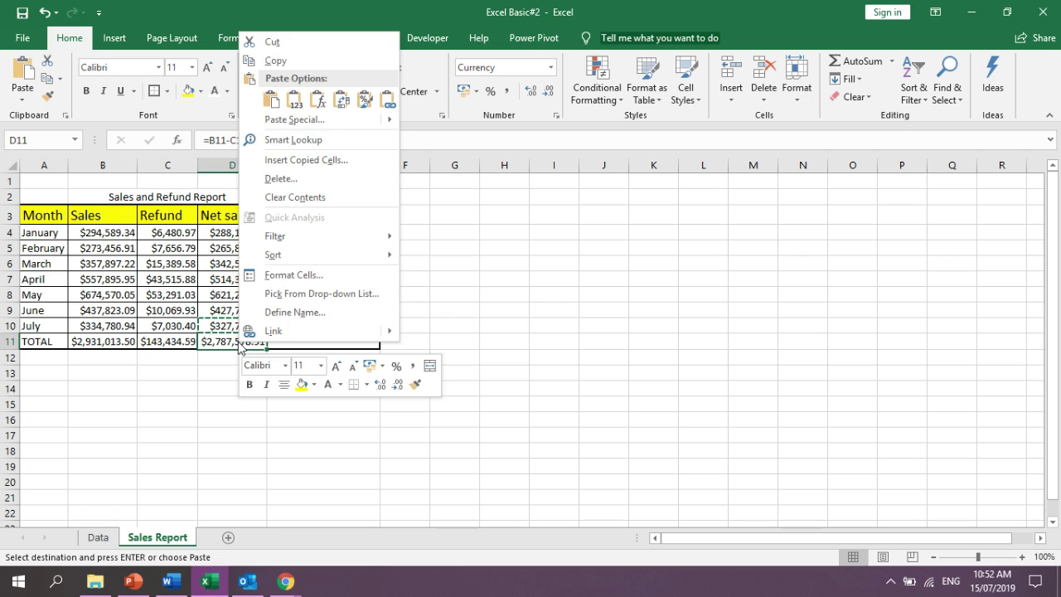
left_click(323, 103)
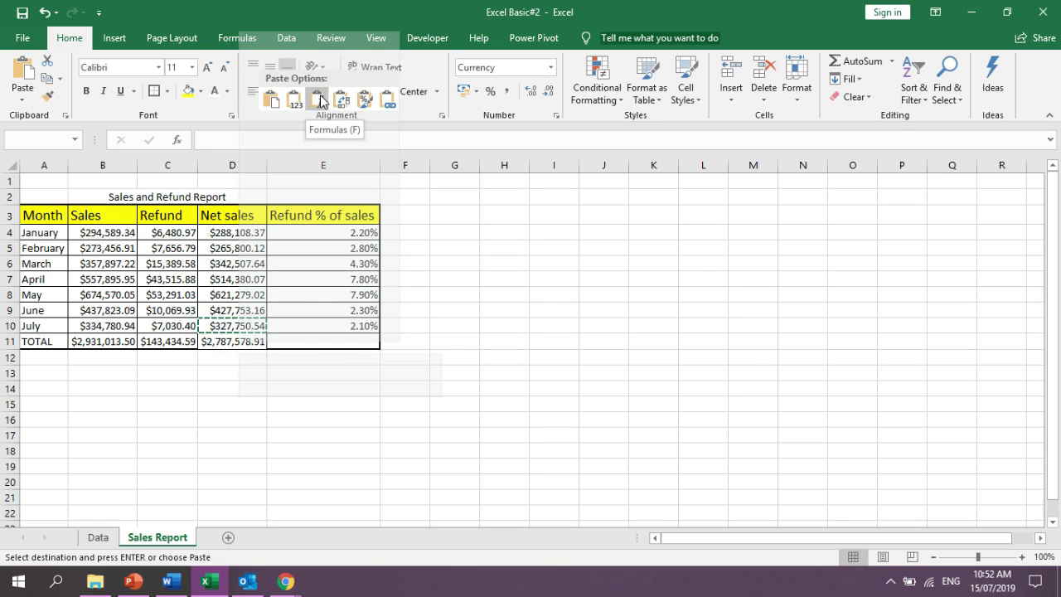
left_click(228, 325)
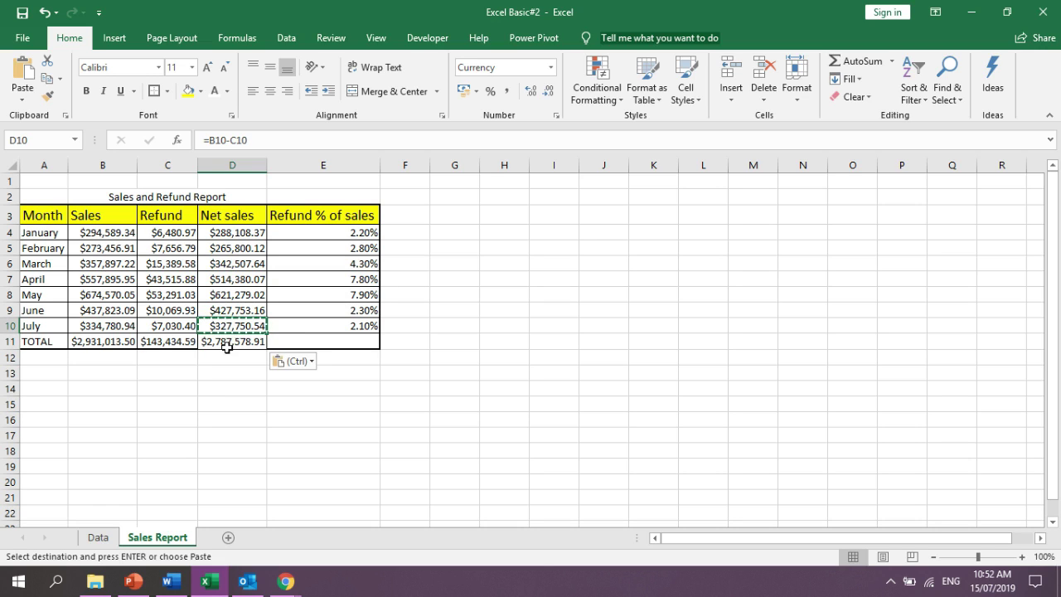
left_click(231, 341)
left_click(243, 404)
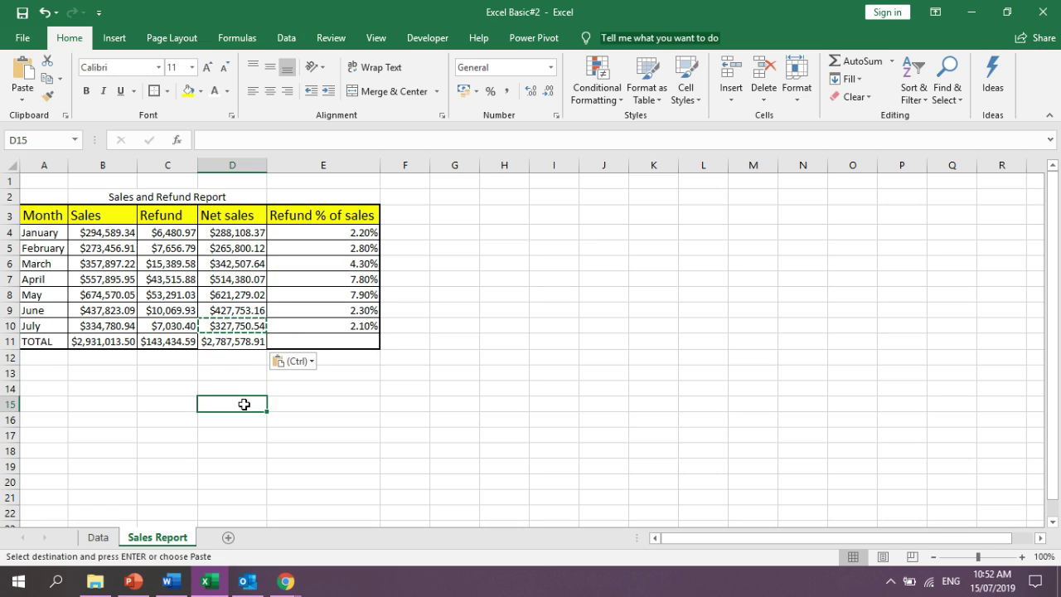
left_click(364, 341)
left_click_drag(348, 234, 350, 326)
left_click(347, 342)
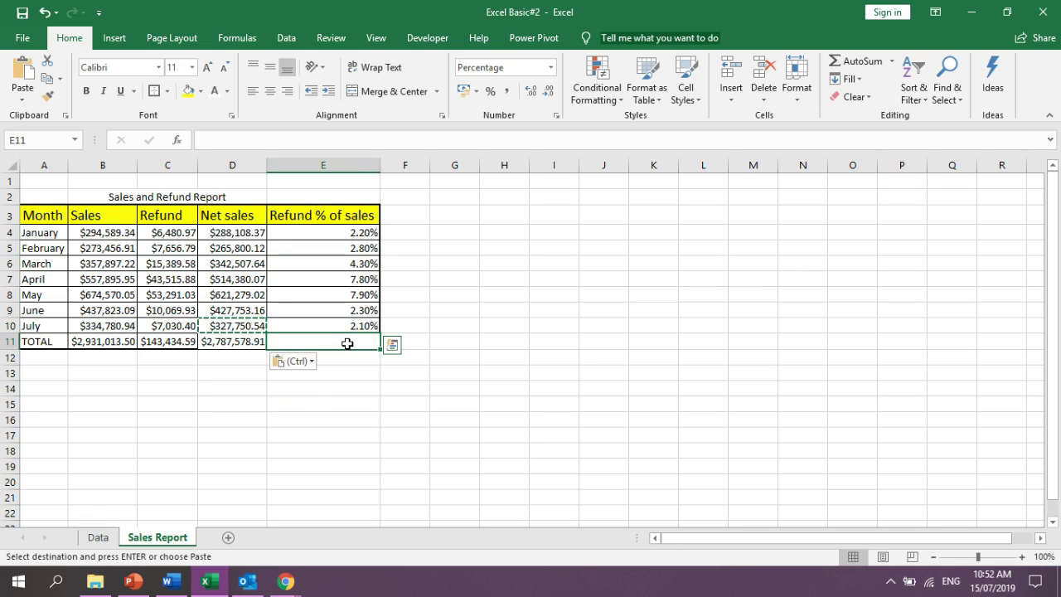
left_click(347, 321)
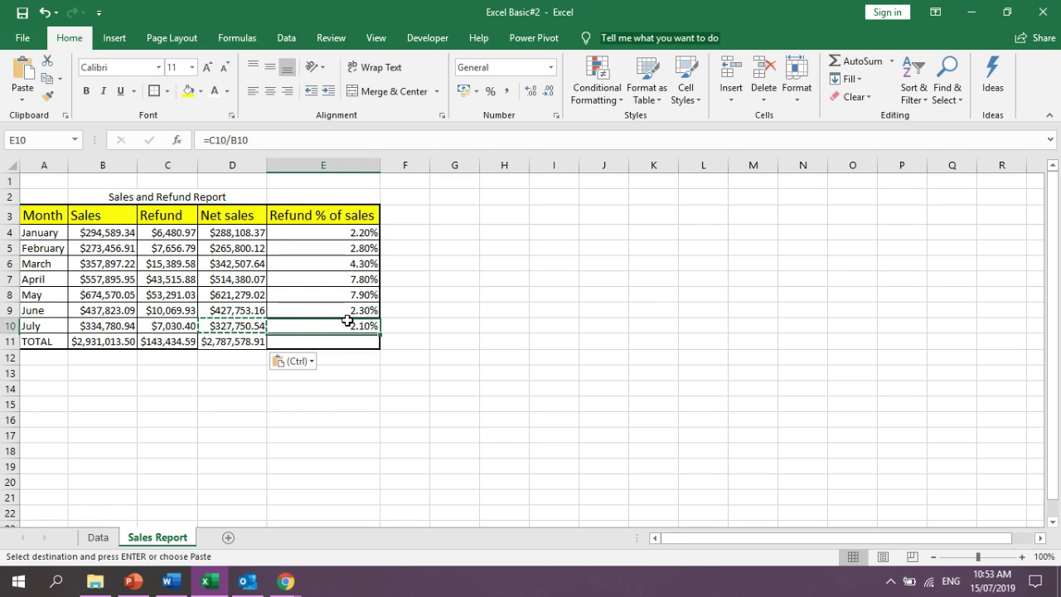
key("ctrl+c")
right_click(348, 343)
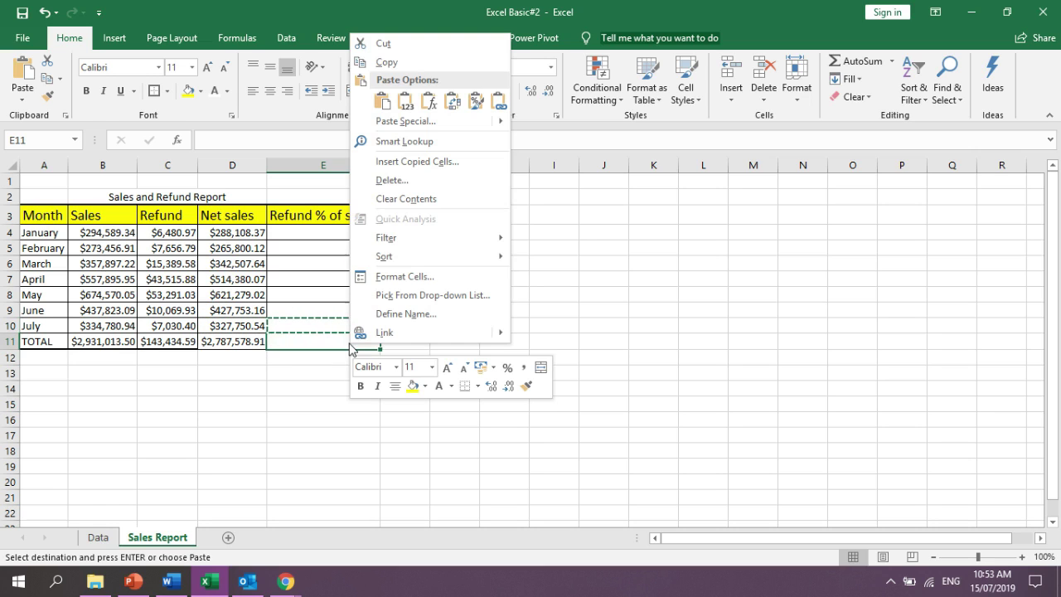
left_click(429, 101)
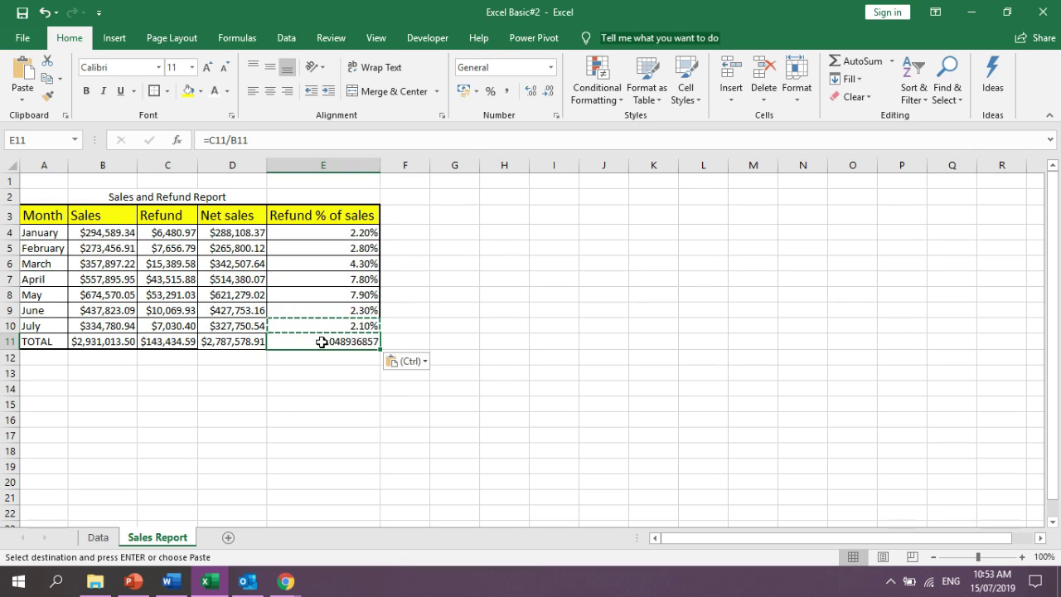
key("Delete")
left_click(332, 329)
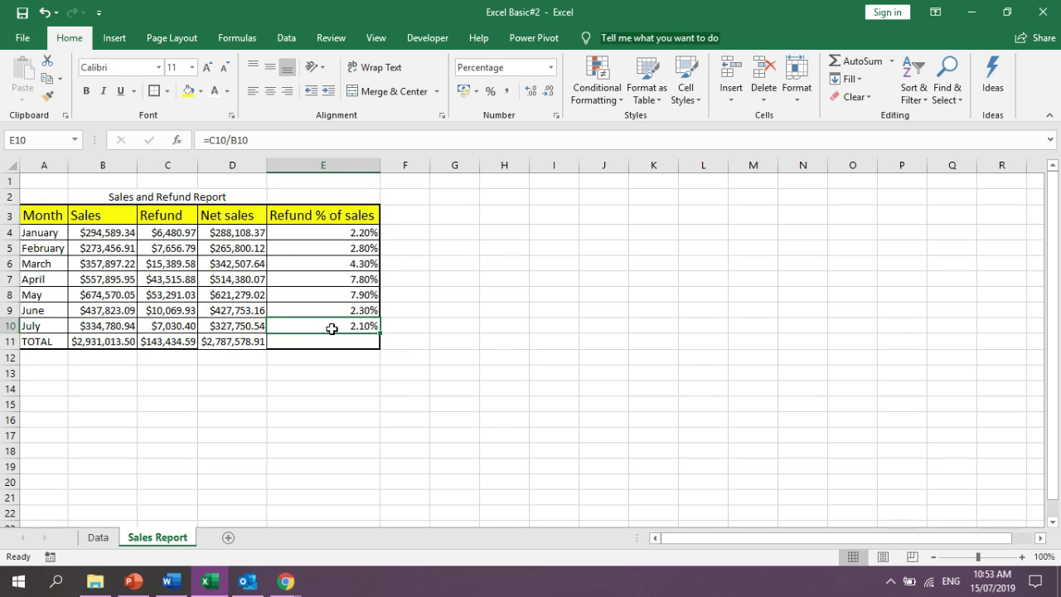
key("ctrl+c")
right_click(332, 343)
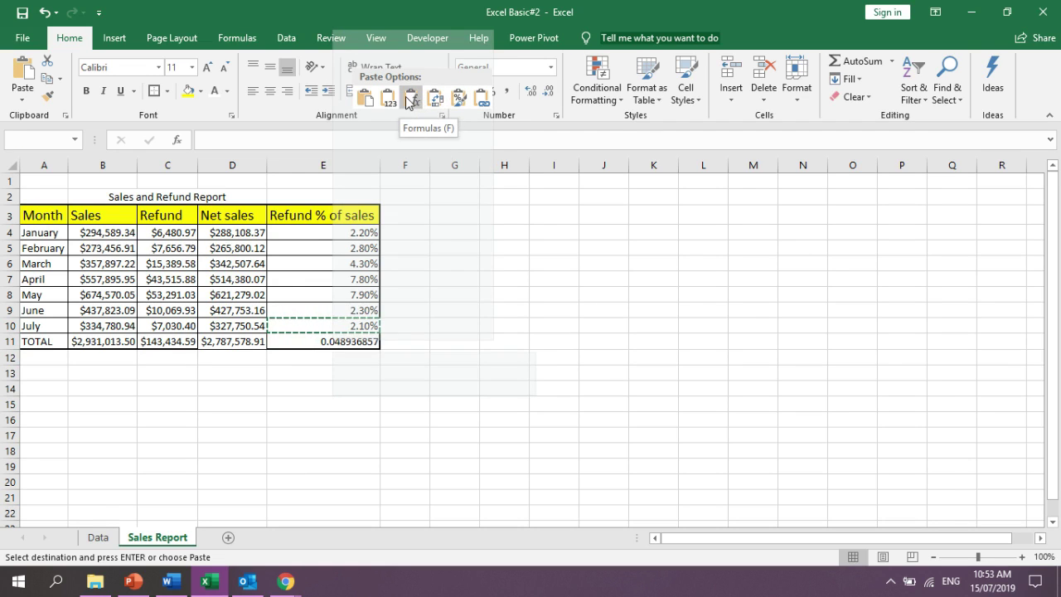
left_click(411, 99)
left_click(455, 372)
left_click(326, 341)
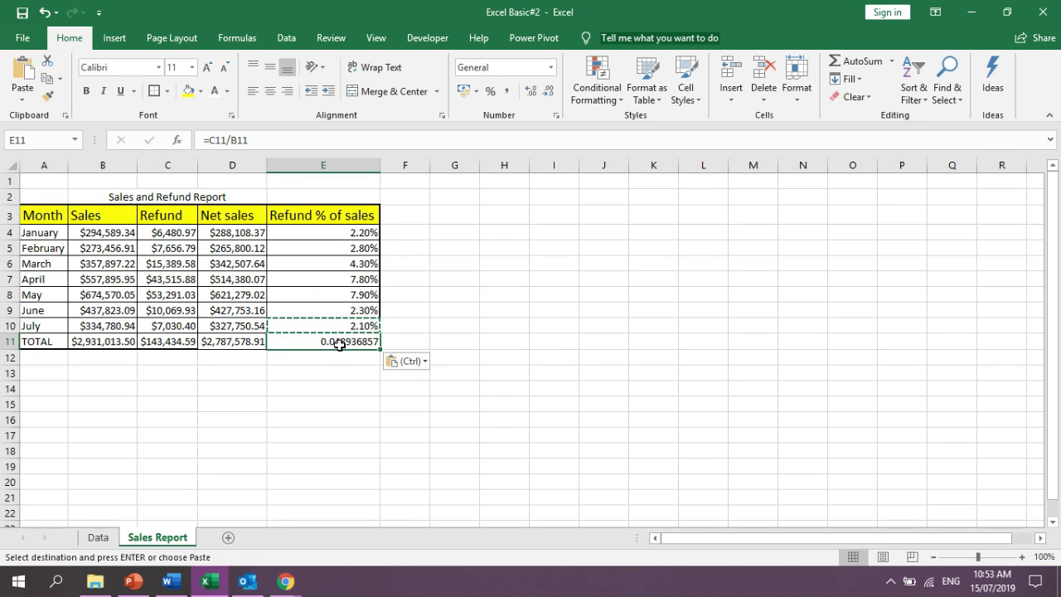
key("Delete")
left_click(341, 328)
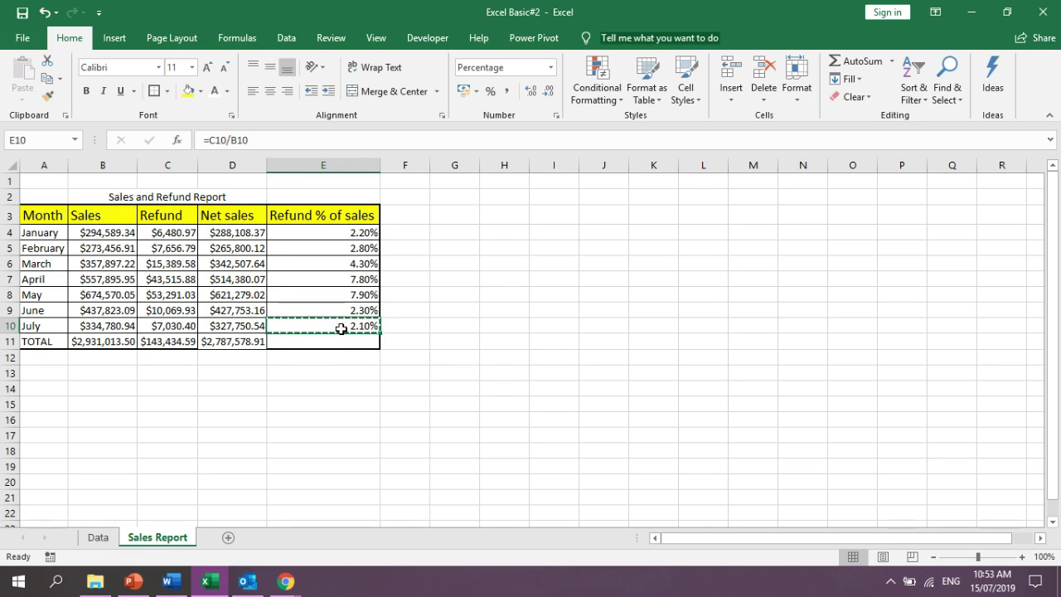
key("ctrl+c")
left_click(345, 342)
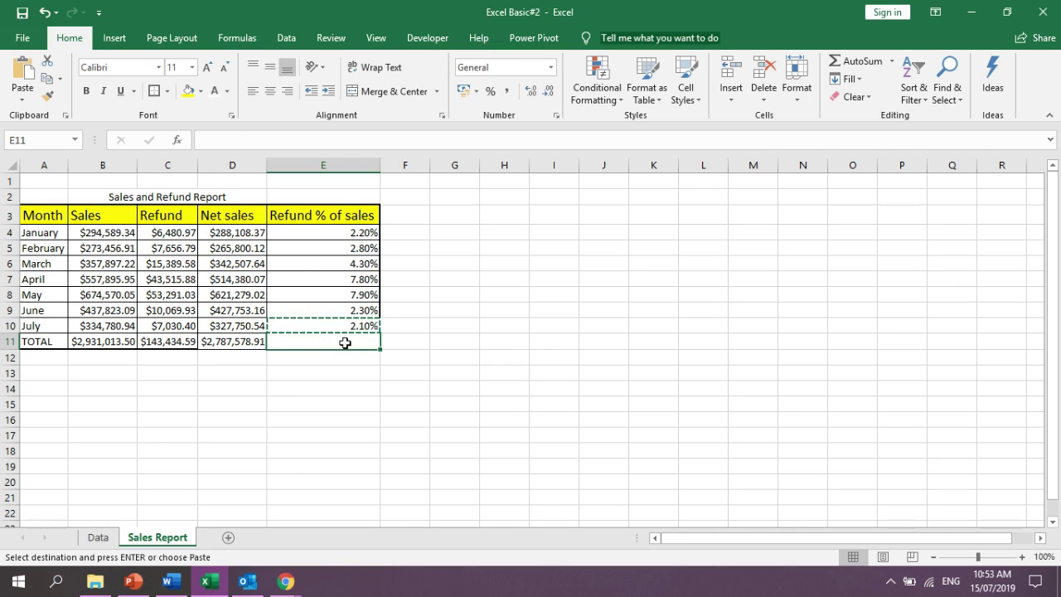
key("alt")
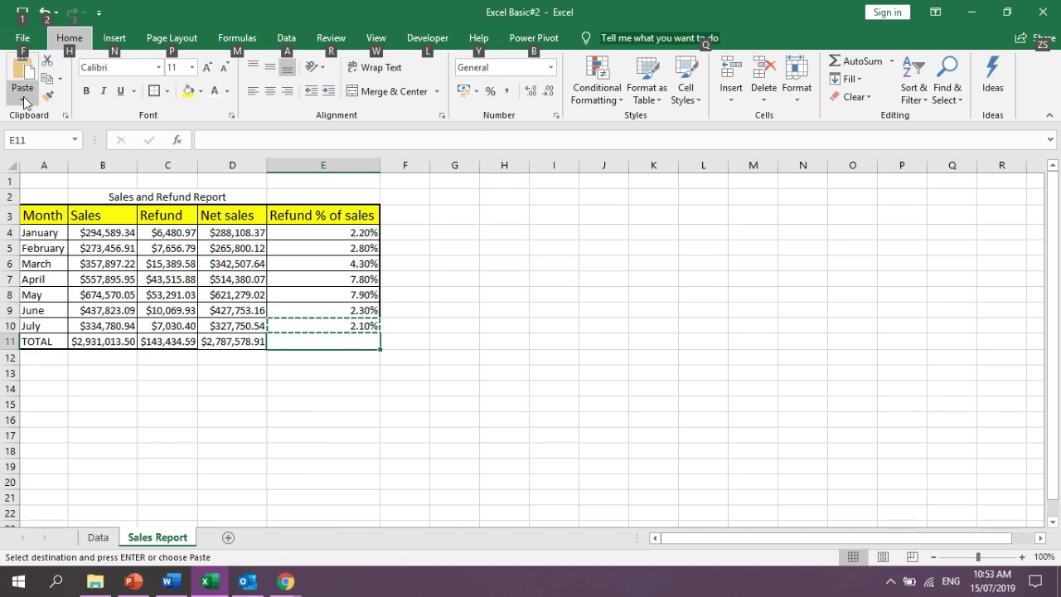
Paste formulas and number formats into E11 with Paste Special, then delete the result to retry
key("e")
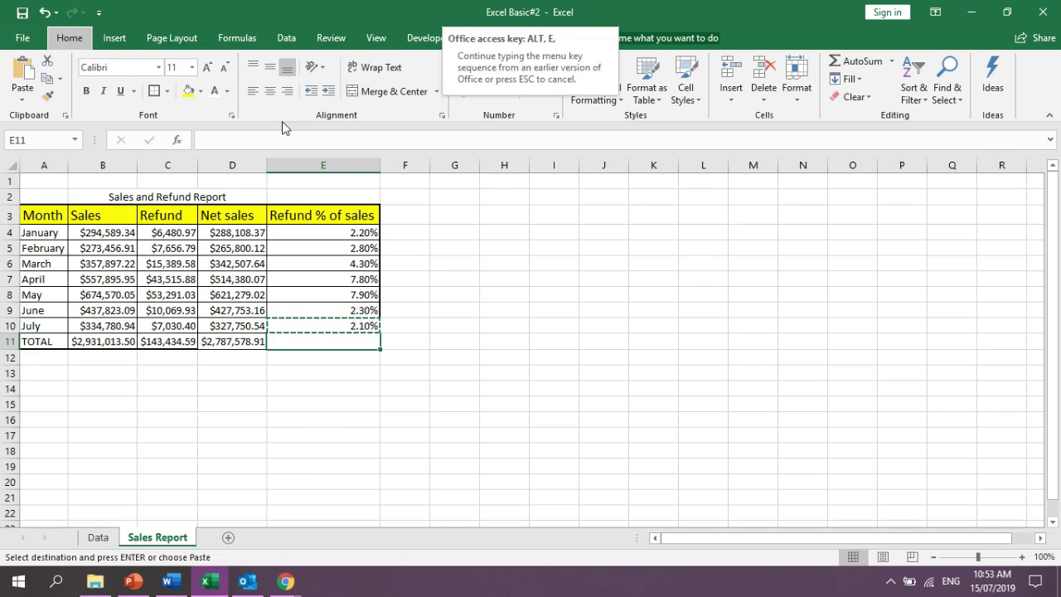
key("Escape")
left_click(352, 322)
left_click(348, 339)
key("alt")
key("e")
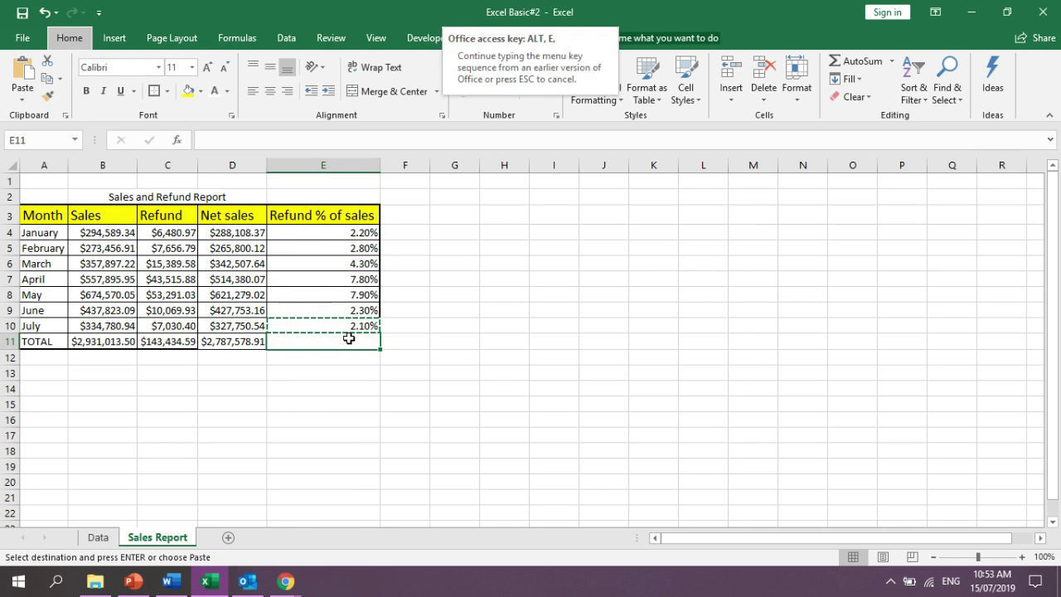
key("s")
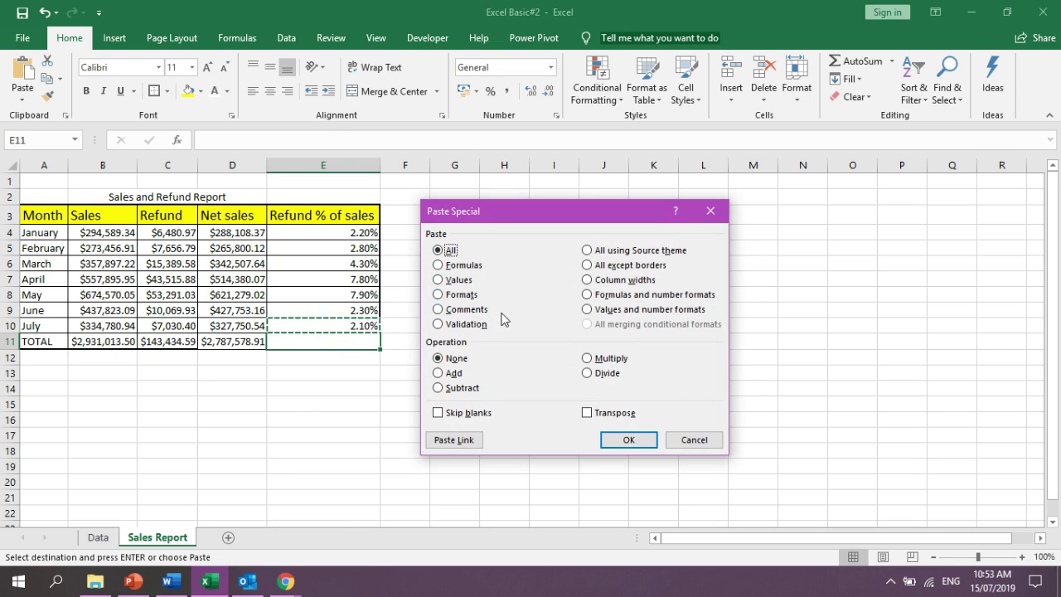
left_click(587, 295)
left_click(616, 439)
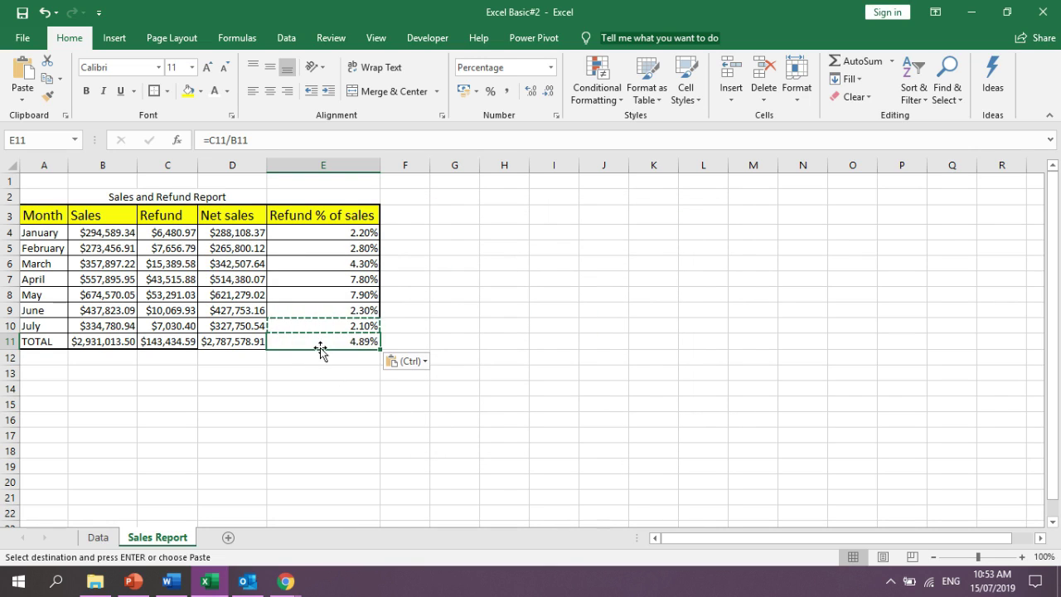
key("Delete")
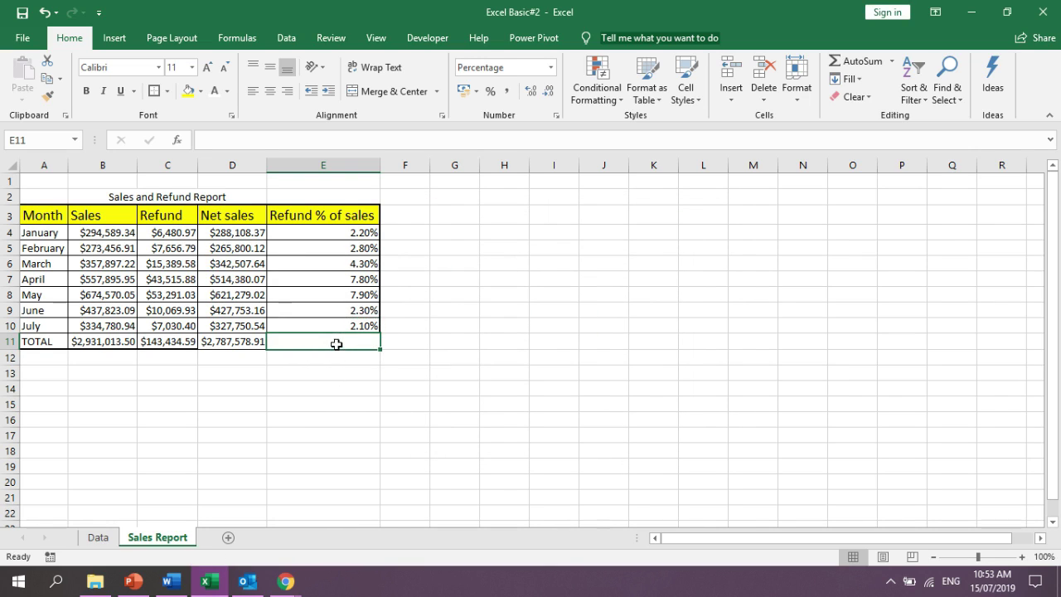
Copy E10 and paste its formula and number format into E11, showing 4.89%
left_click(343, 326)
key("ctrl+c")
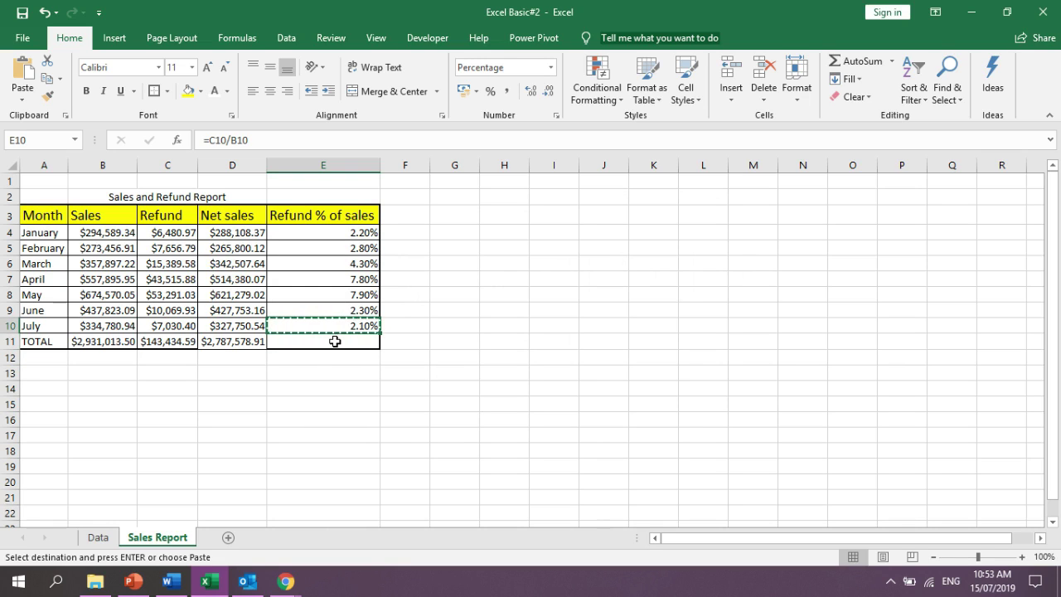
left_click(335, 341)
key("alt")
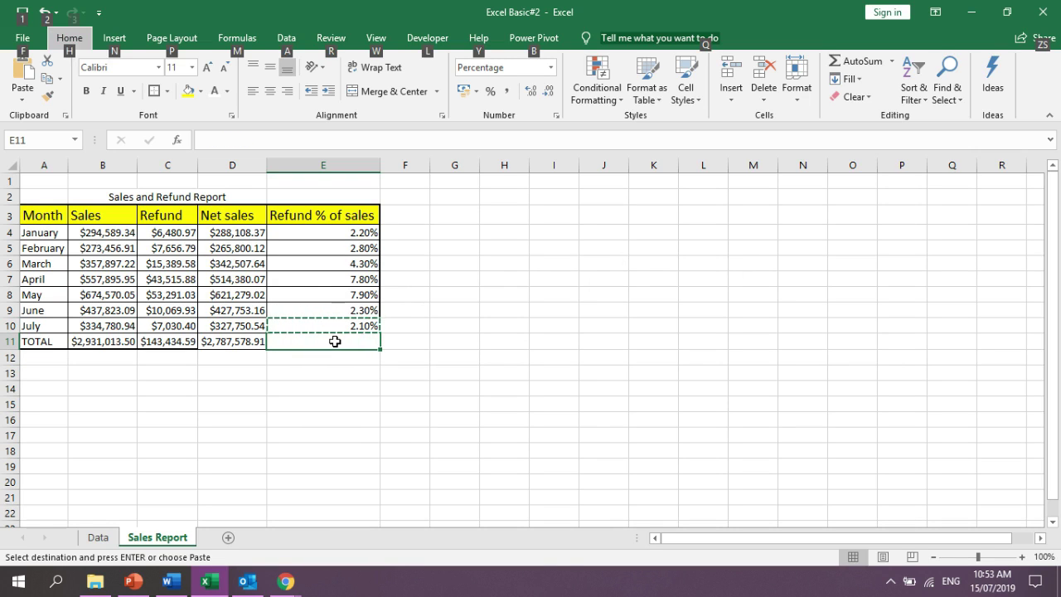
key("e")
key("s")
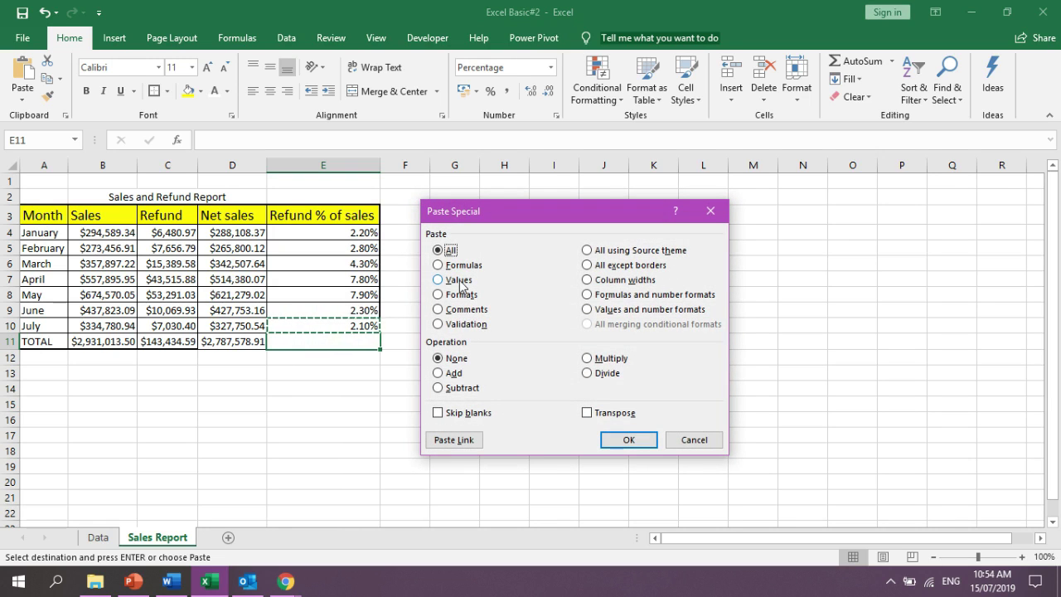
left_click(609, 305)
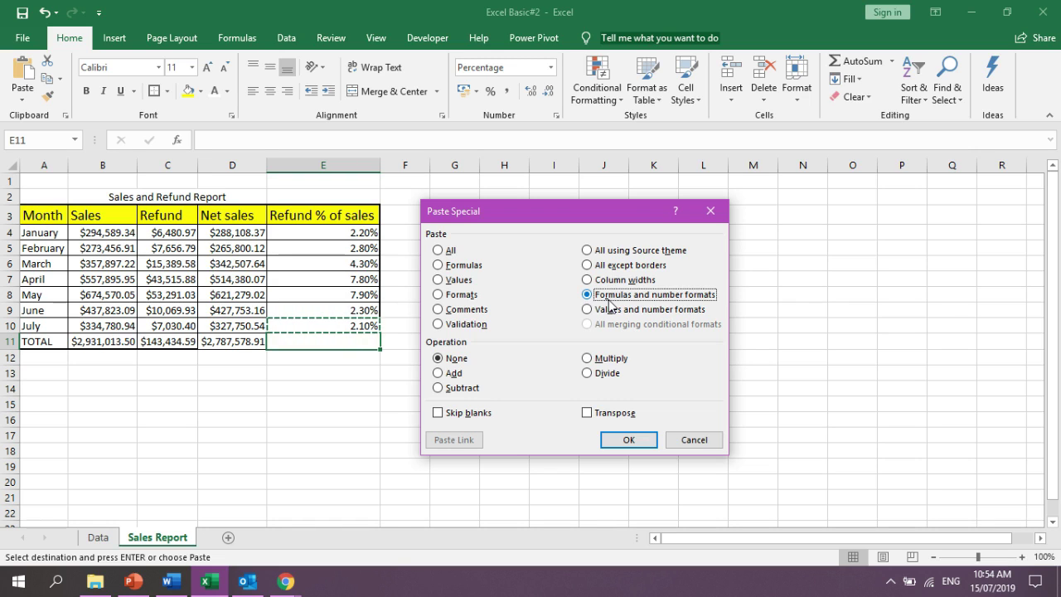
left_click(617, 441)
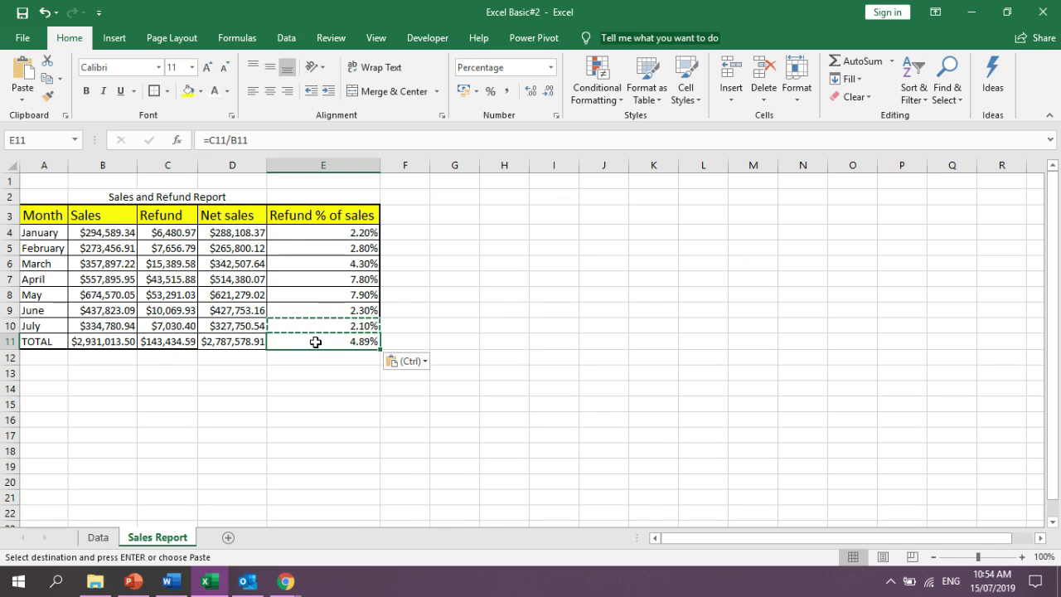
left_click(373, 435)
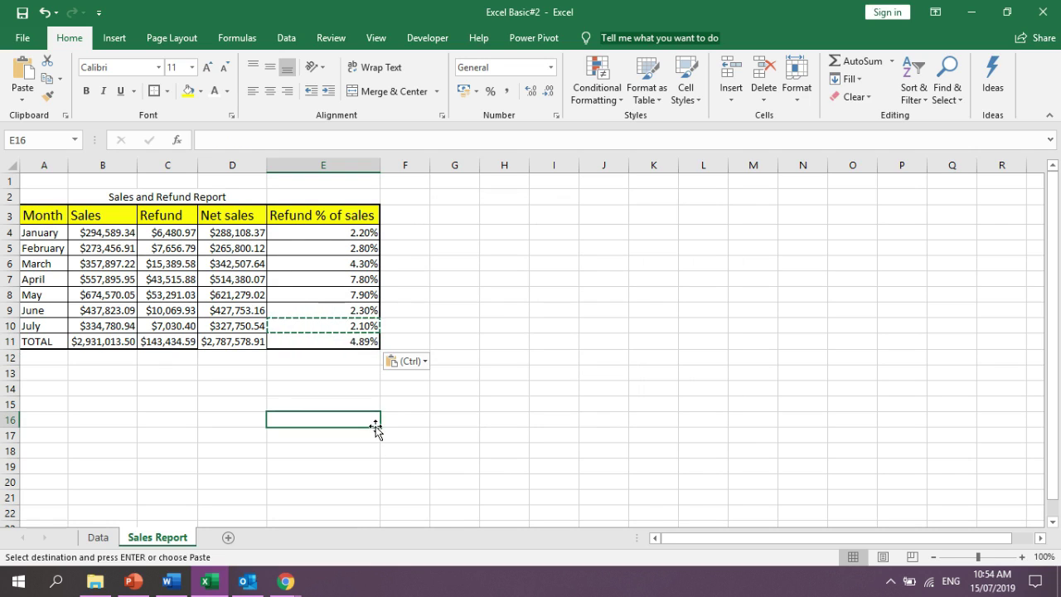
left_click(150, 430)
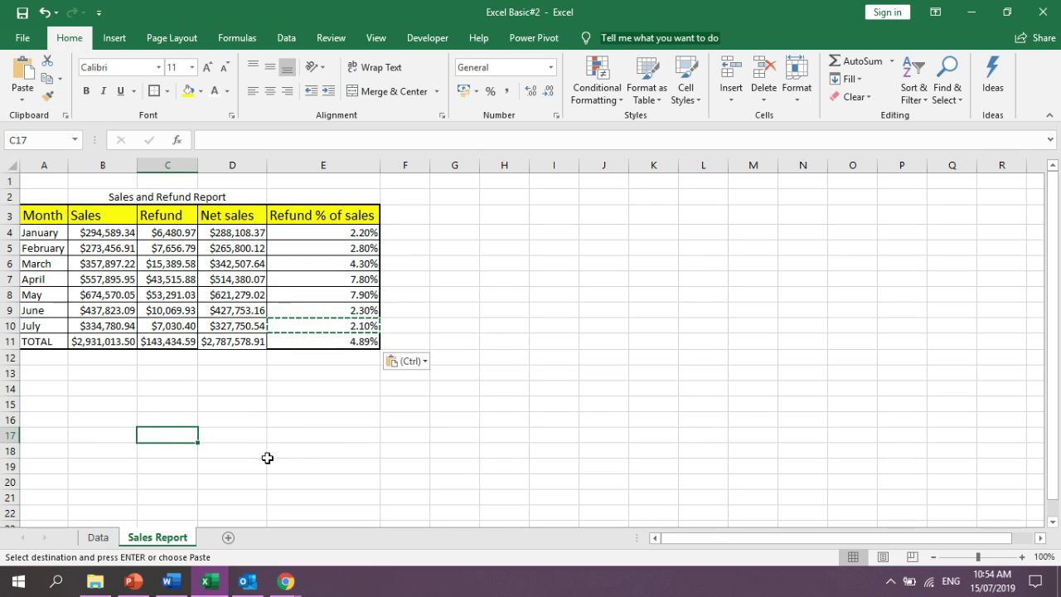
left_click(303, 464)
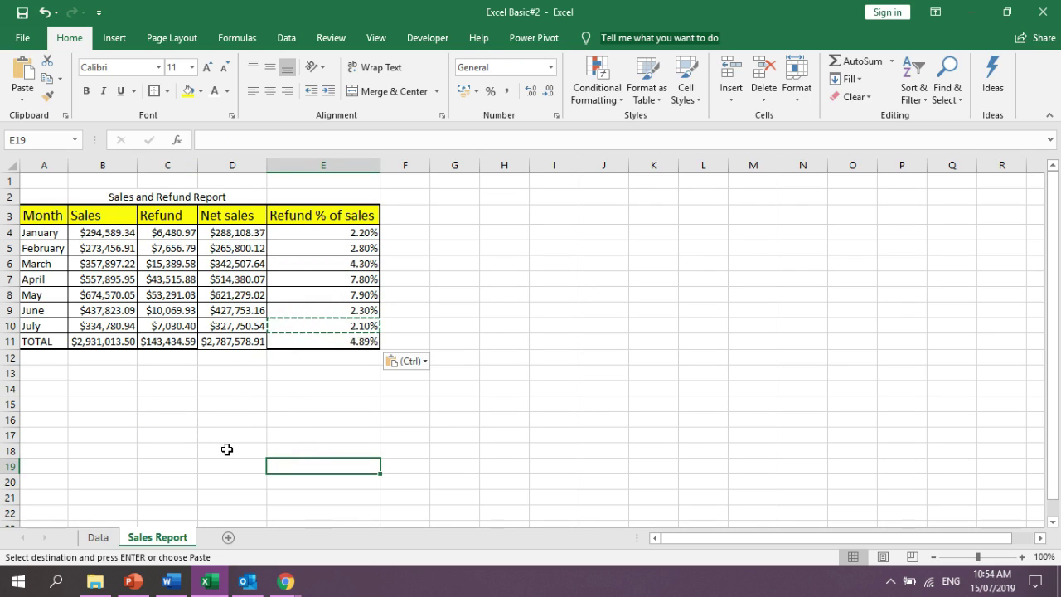
left_click(162, 452)
Chart the Month and Sales data A3:B10 as a 2-D clustered column beside the table
left_click(34, 215)
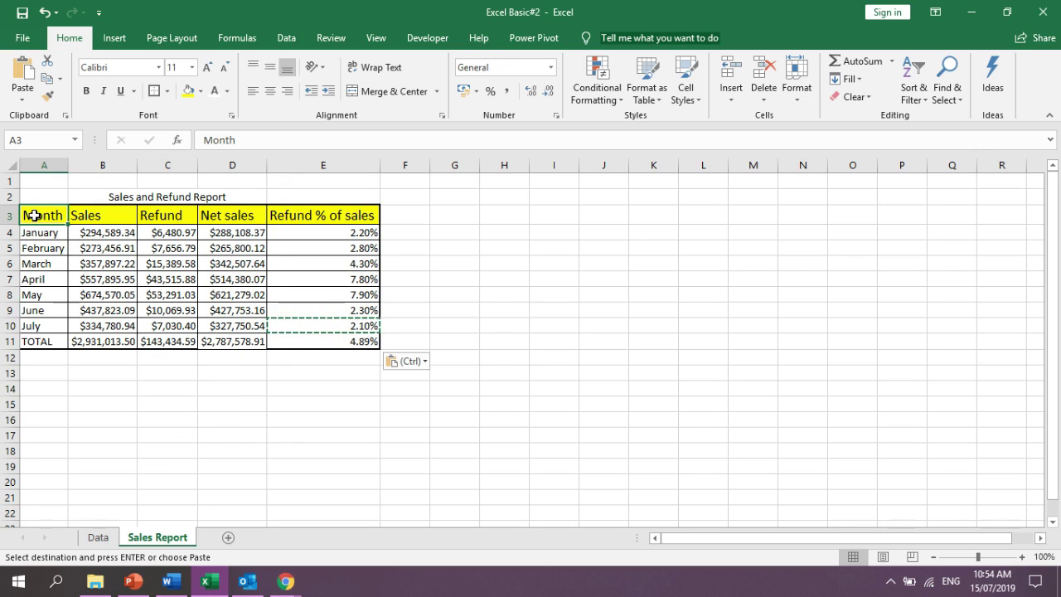
left_click_drag(31, 215, 91, 327)
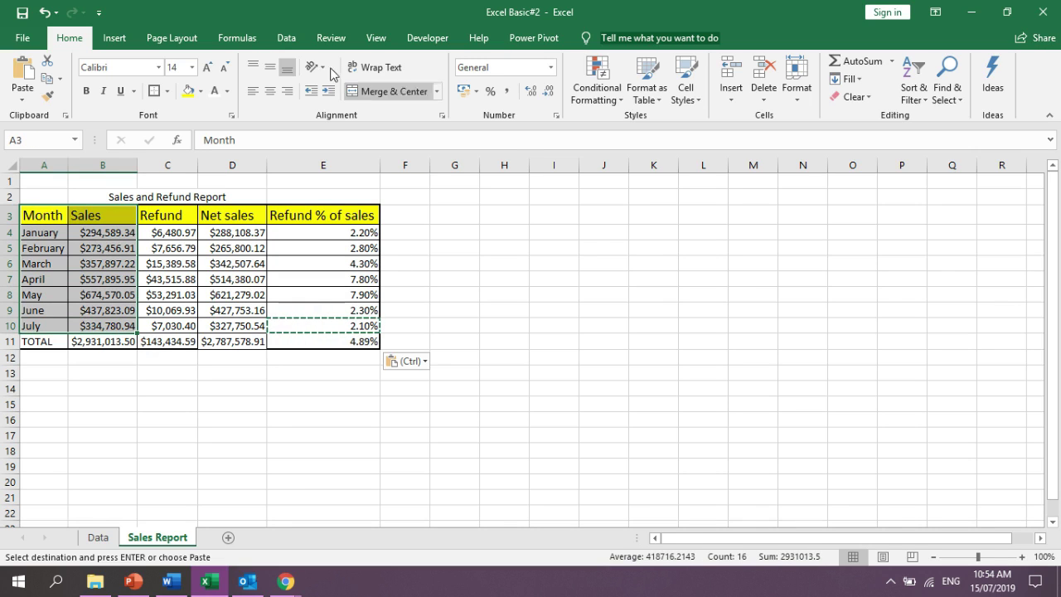
left_click(115, 38)
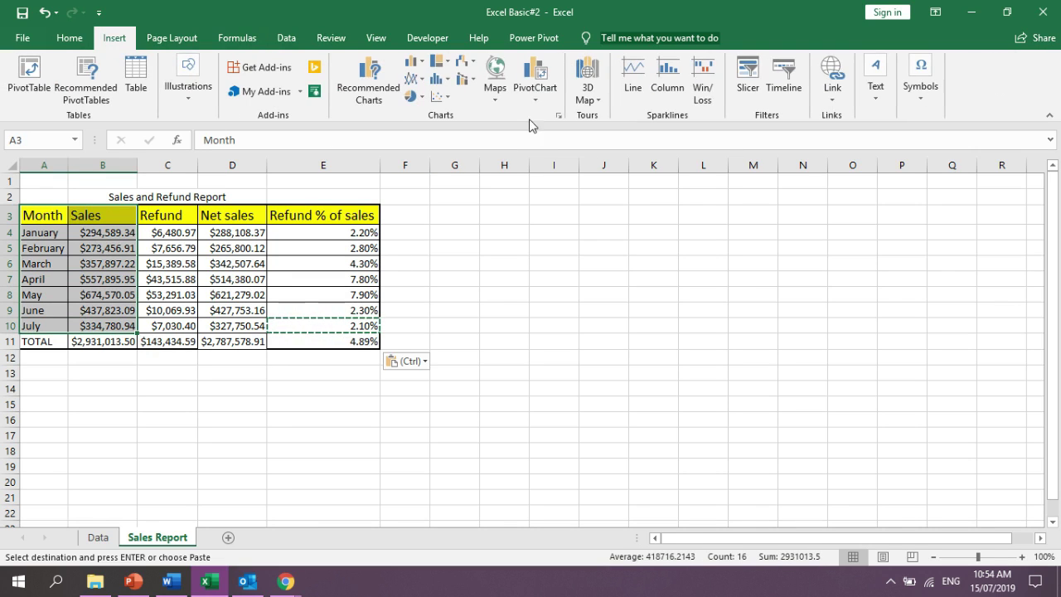
left_click(423, 64)
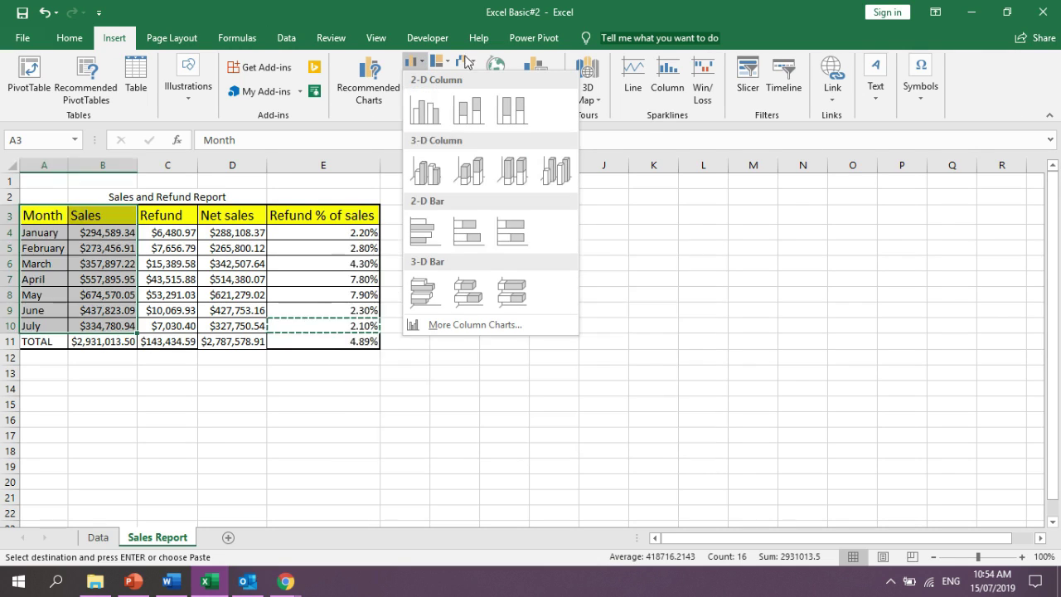
left_click(749, 267)
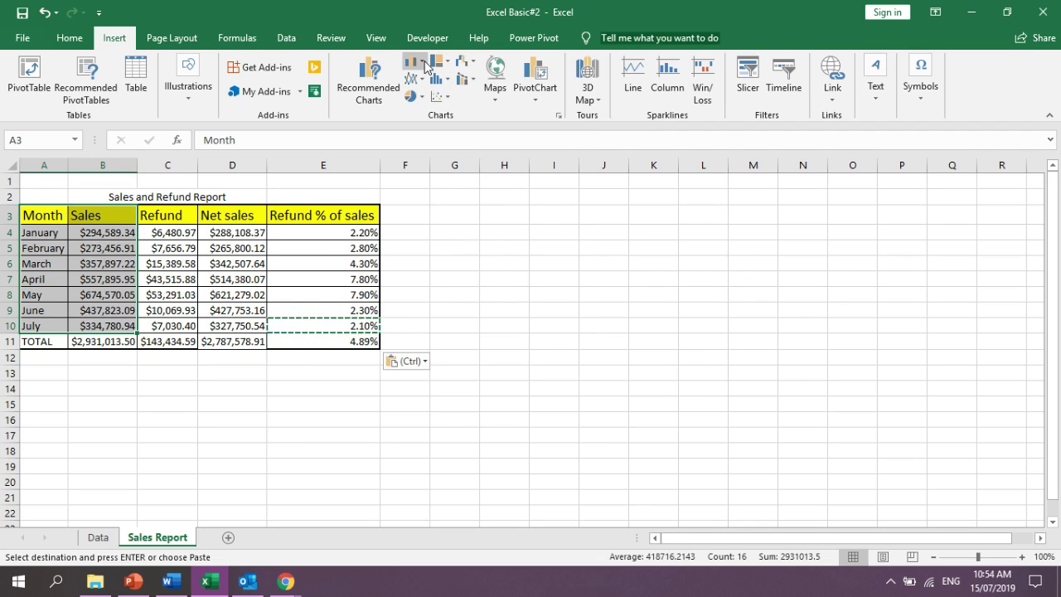
left_click(425, 62)
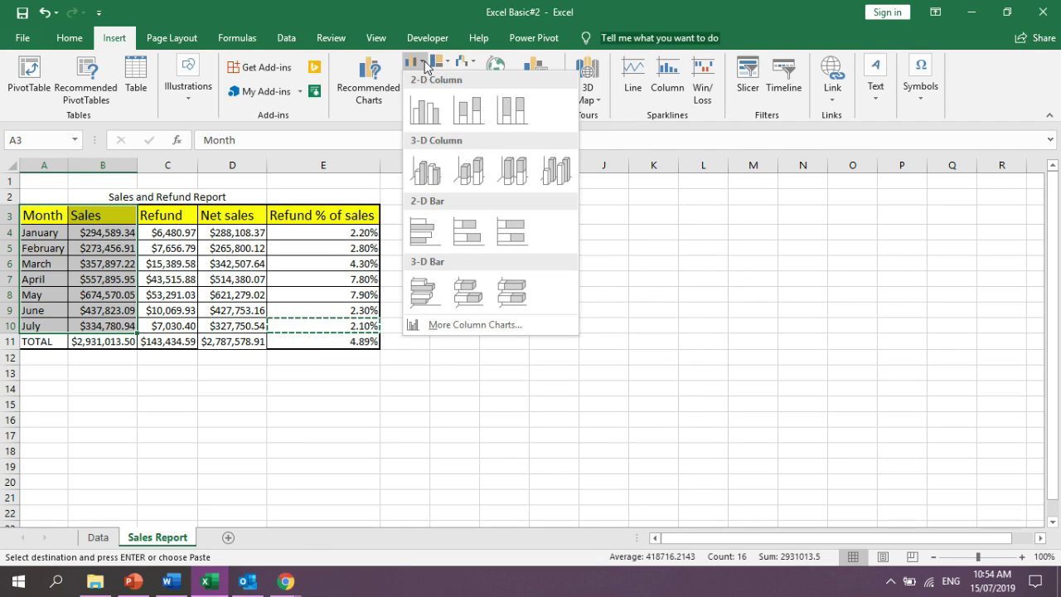
left_click(425, 109)
mouse_move(545, 239)
left_mouse_down()
mouse_move(633, 237)
mouse_move(619, 213)
left_mouse_up()
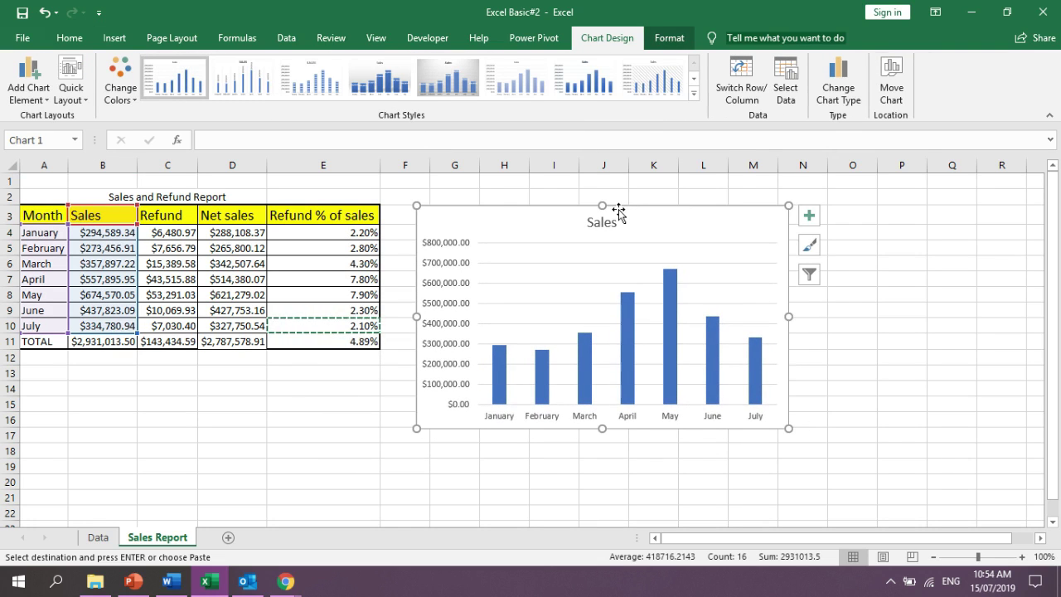
Keep the solid-bar chart style and change the chart title from Sales to 'Sales Trend'
left_click(692, 94)
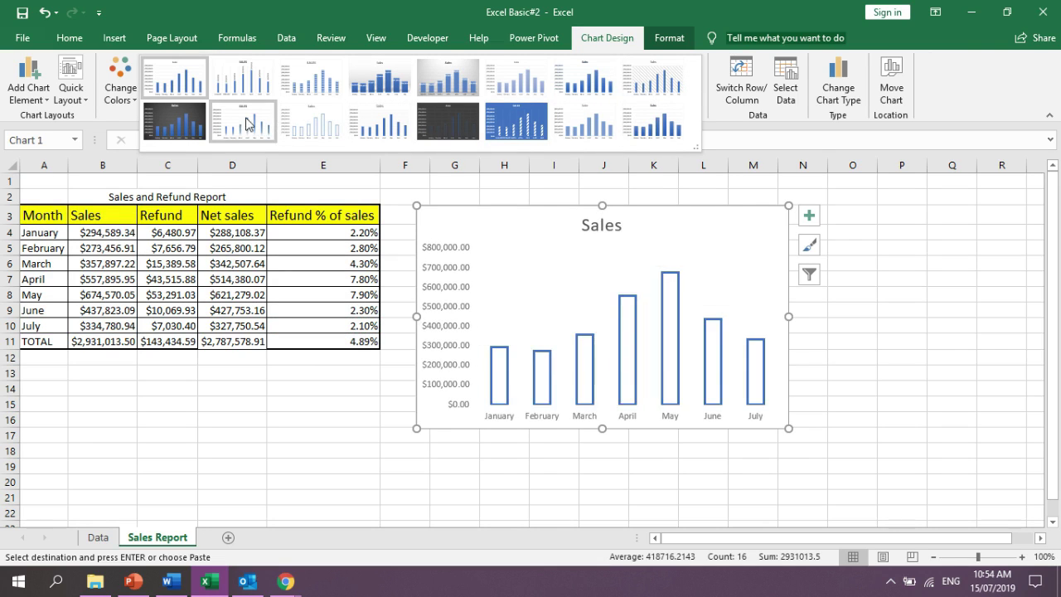
left_click(696, 248)
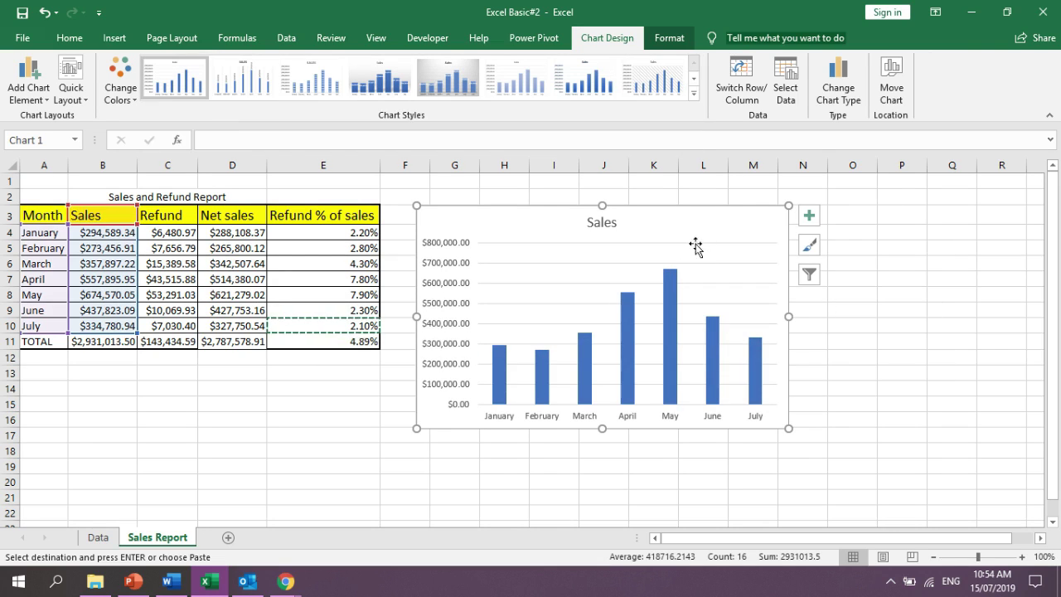
left_click(600, 223)
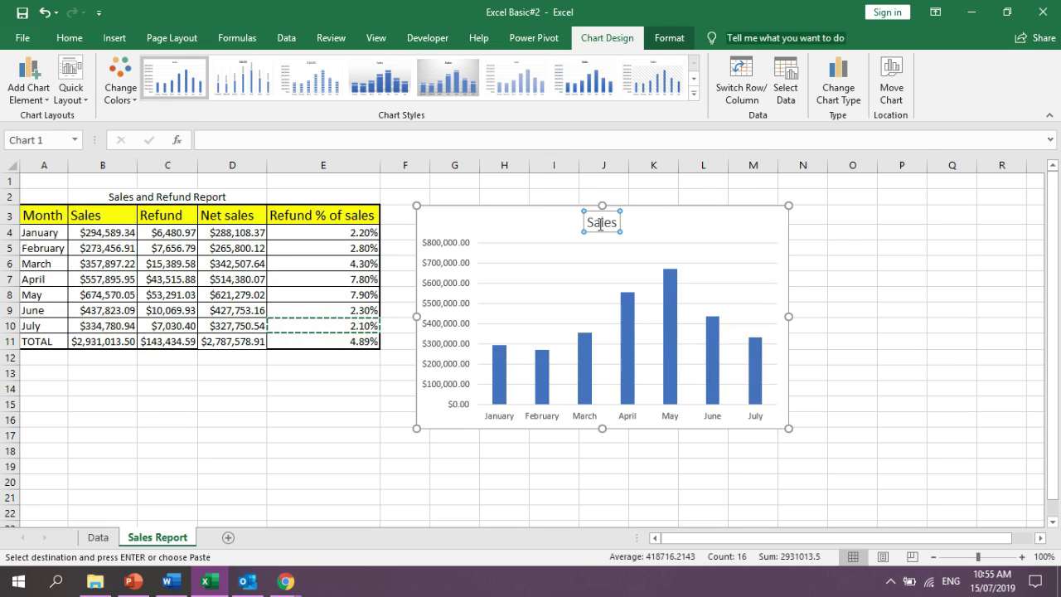
double_click(601, 225)
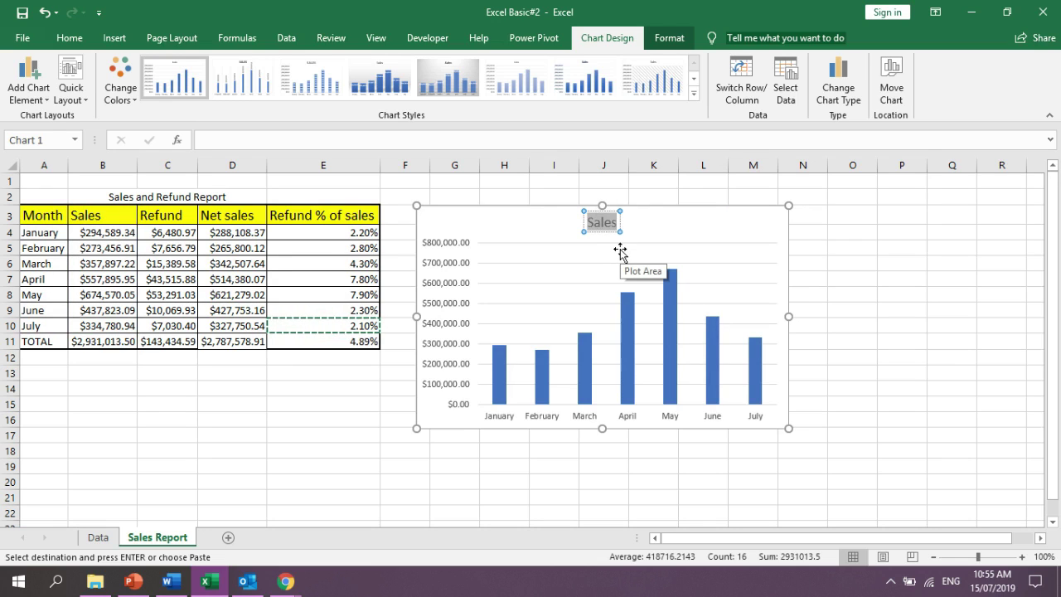
type("Sales")
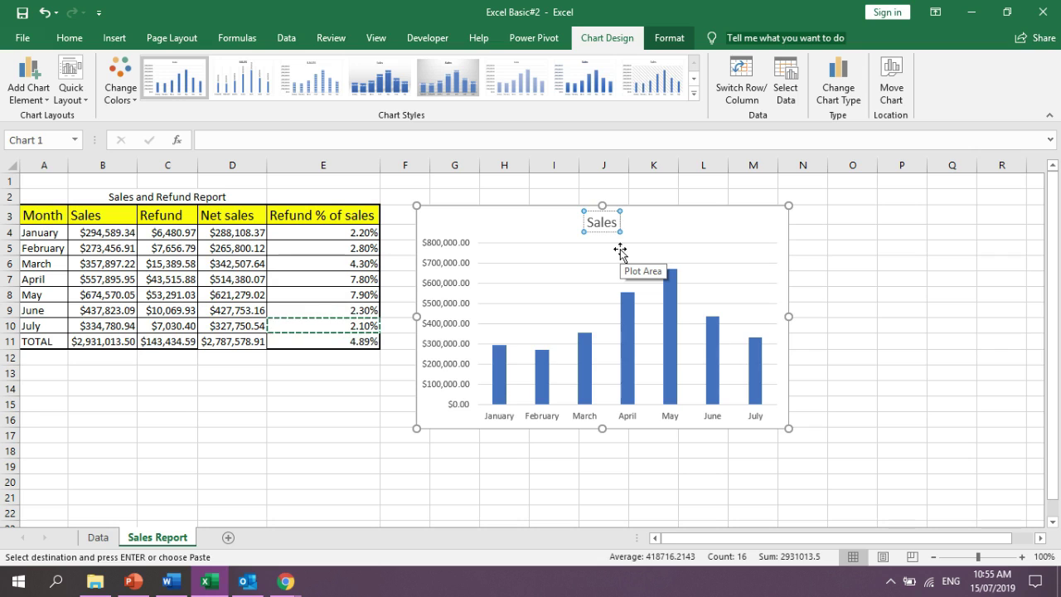
type(" Trend")
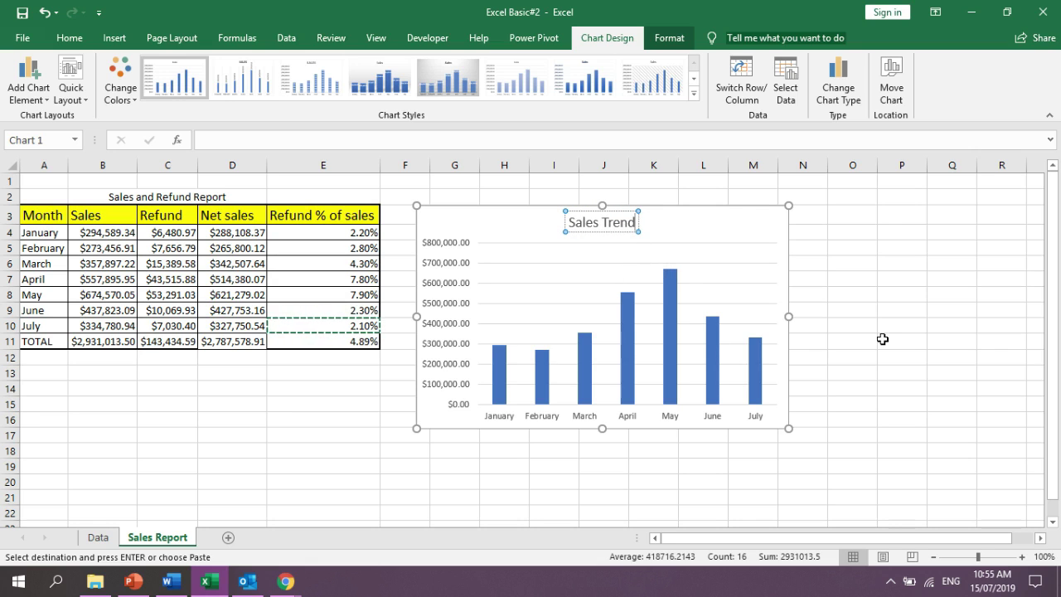
left_click(882, 339)
left_click(669, 272)
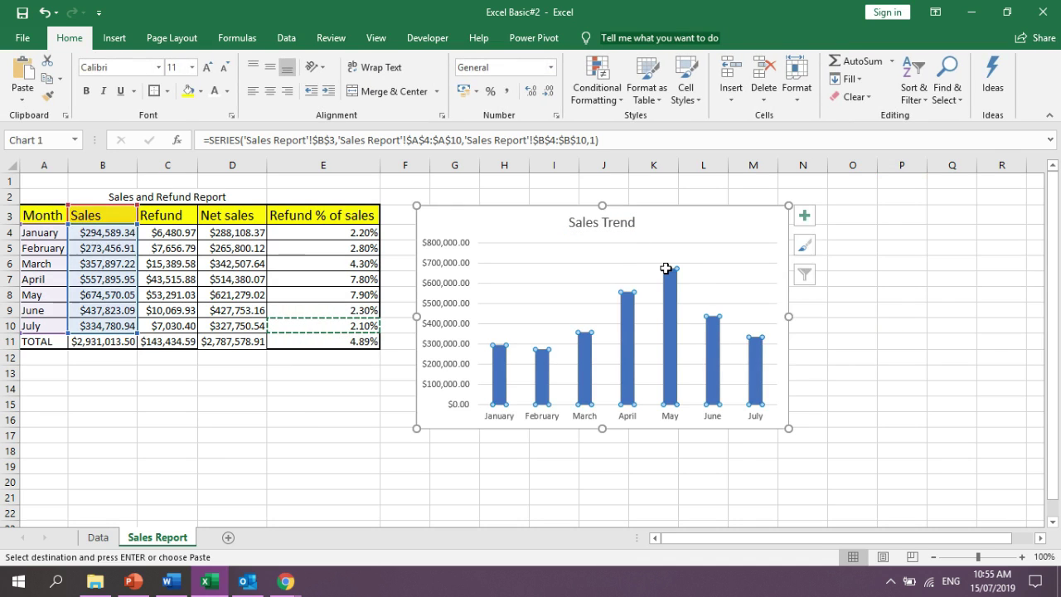
Turn on data labels for the Sales Trend bars, leaving the legend and data table off
left_click(812, 218)
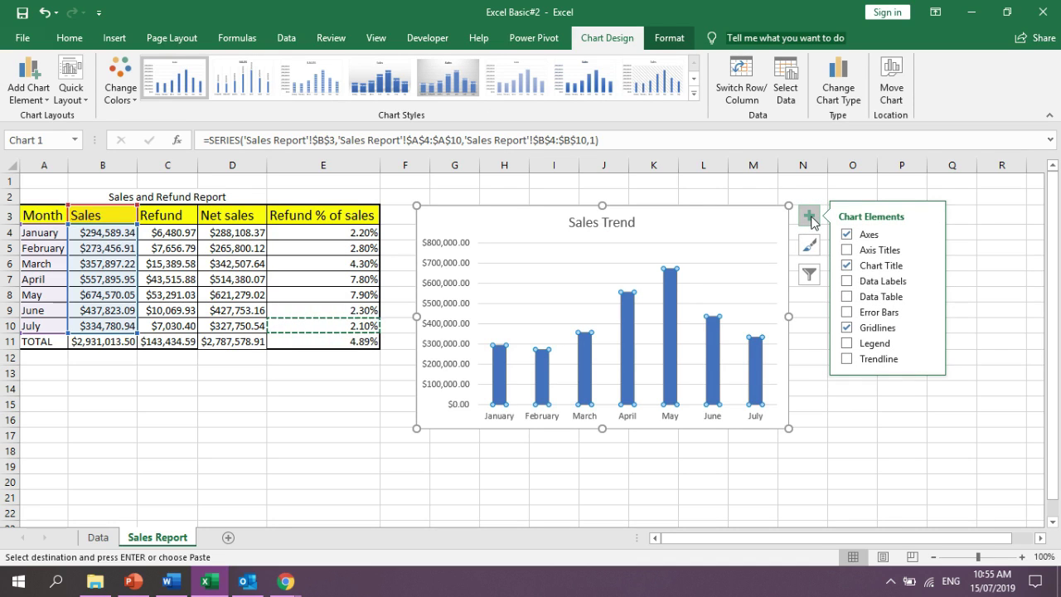
left_click(847, 281)
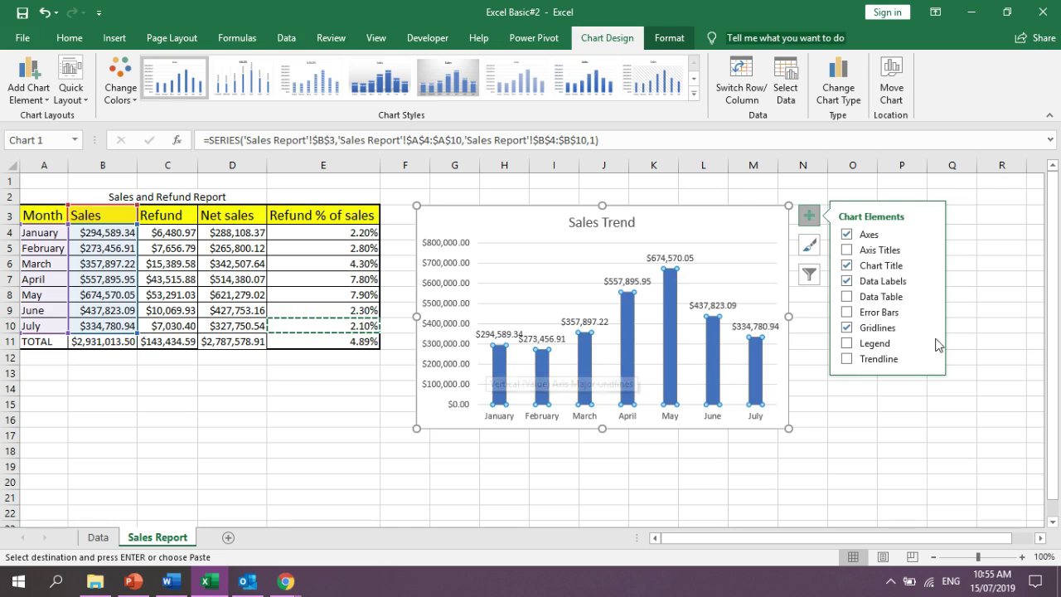
left_click(847, 343)
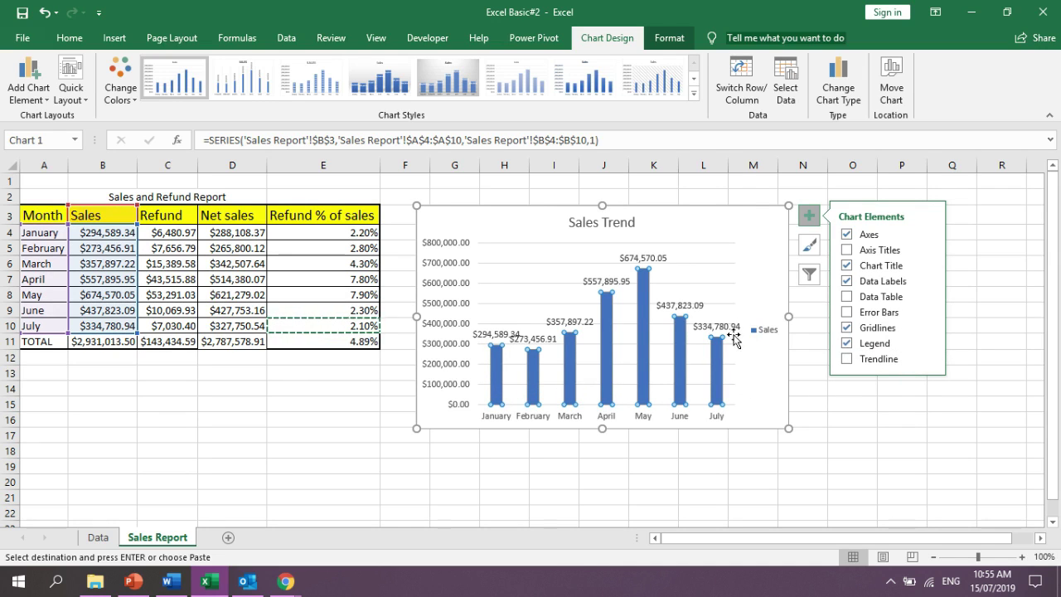
mouse_move(685, 344)
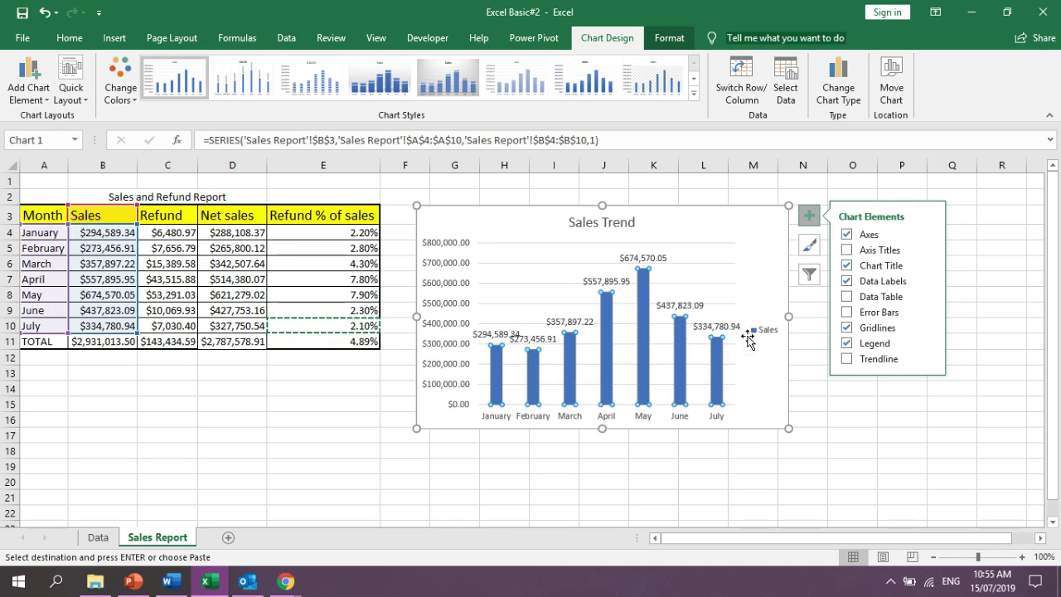
left_click(846, 346)
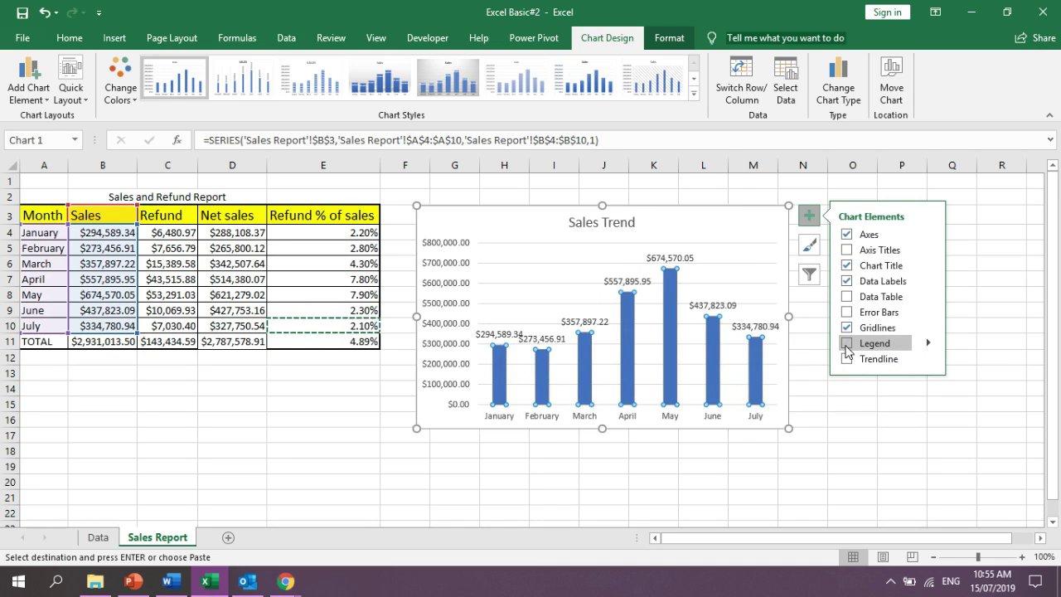
left_click(849, 296)
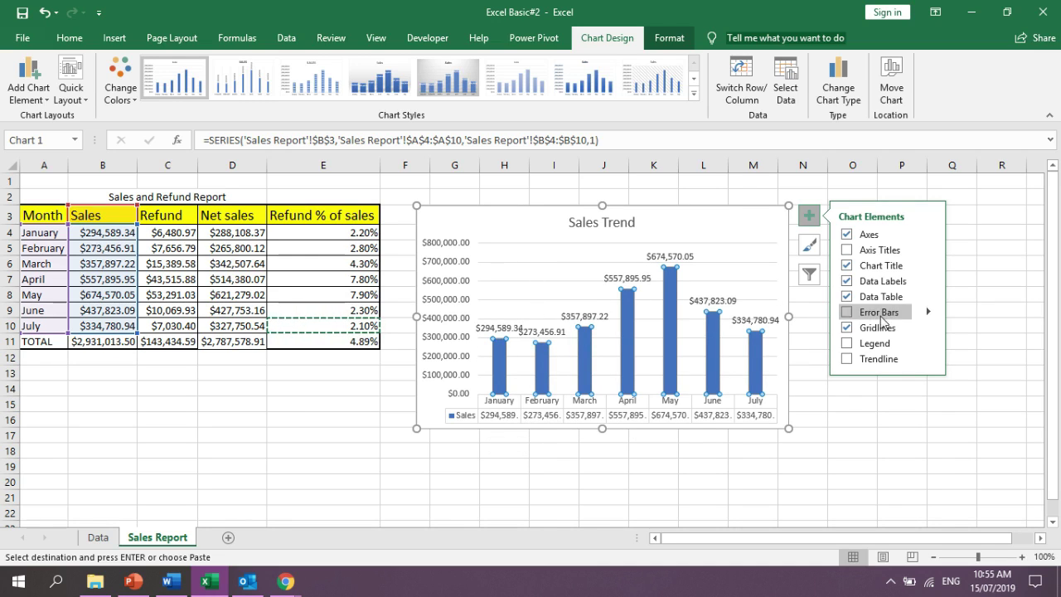
left_click(846, 280)
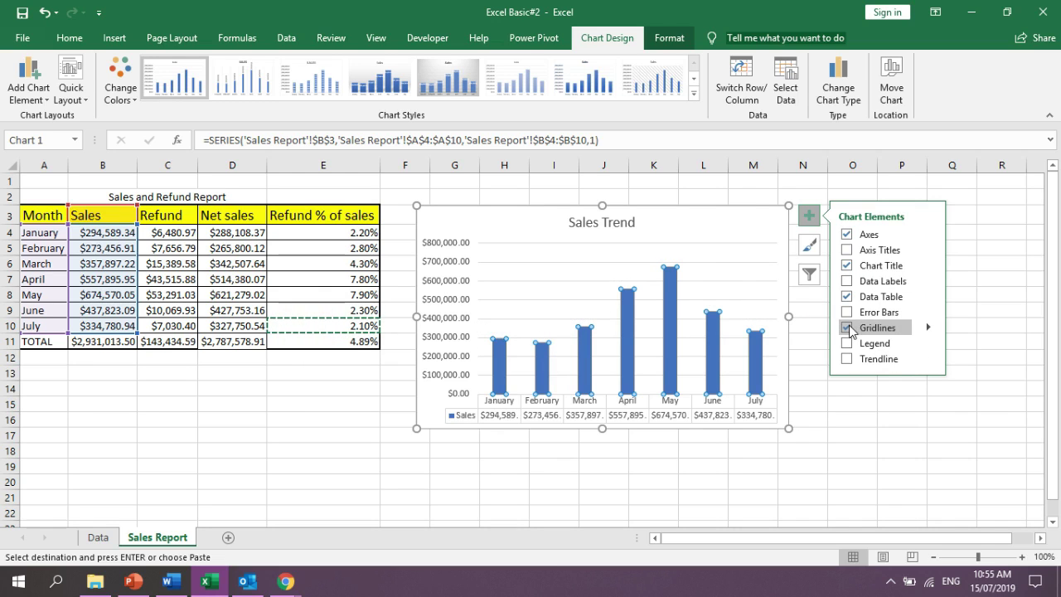
left_click(846, 281)
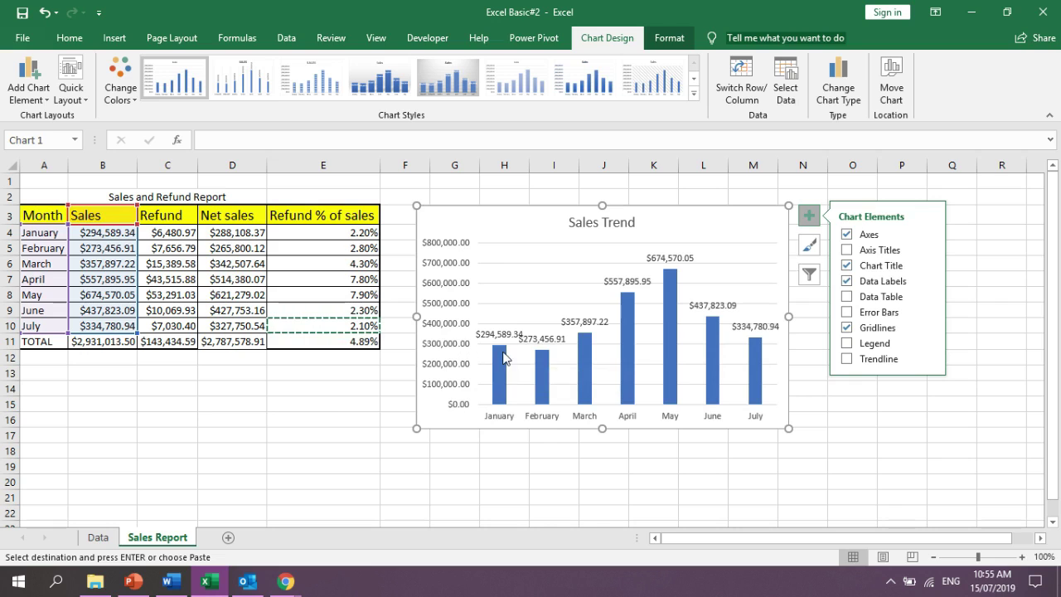
Delete the chart's vertical value axis
mouse_move(502, 360)
left_click(463, 265)
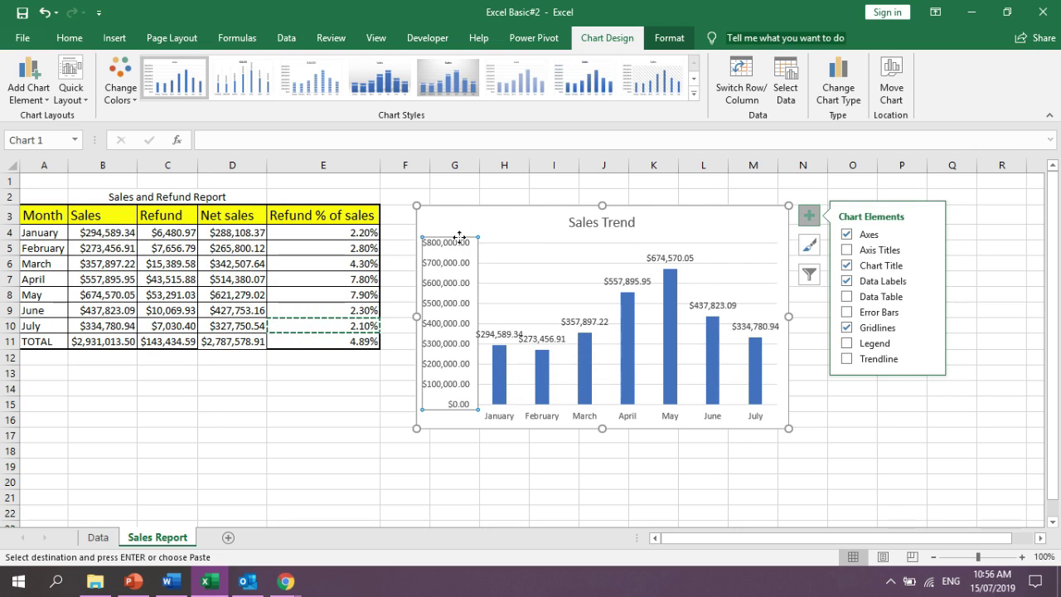
left_click(450, 234)
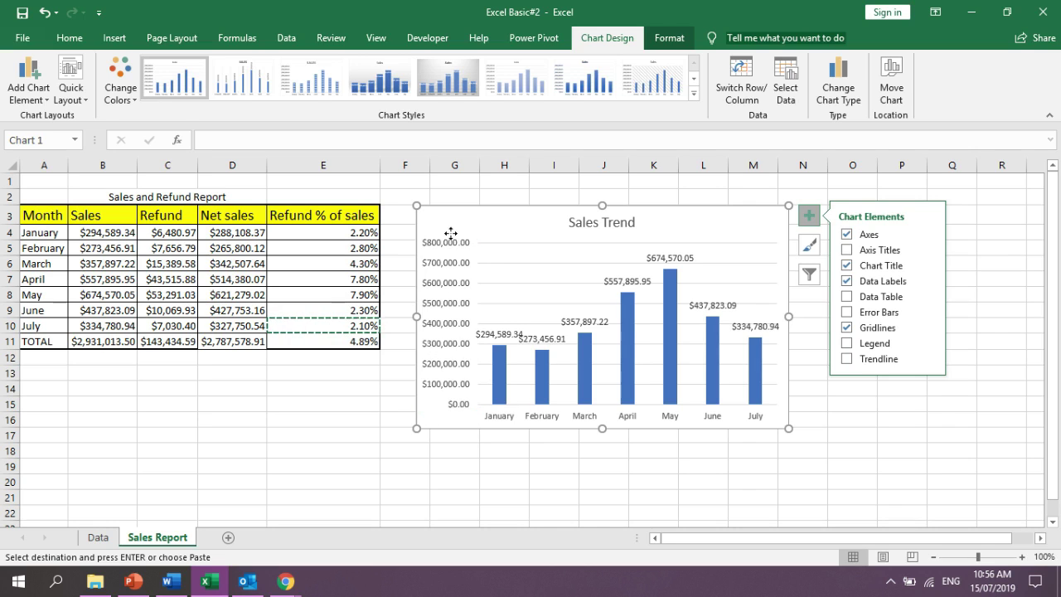
left_click(449, 252)
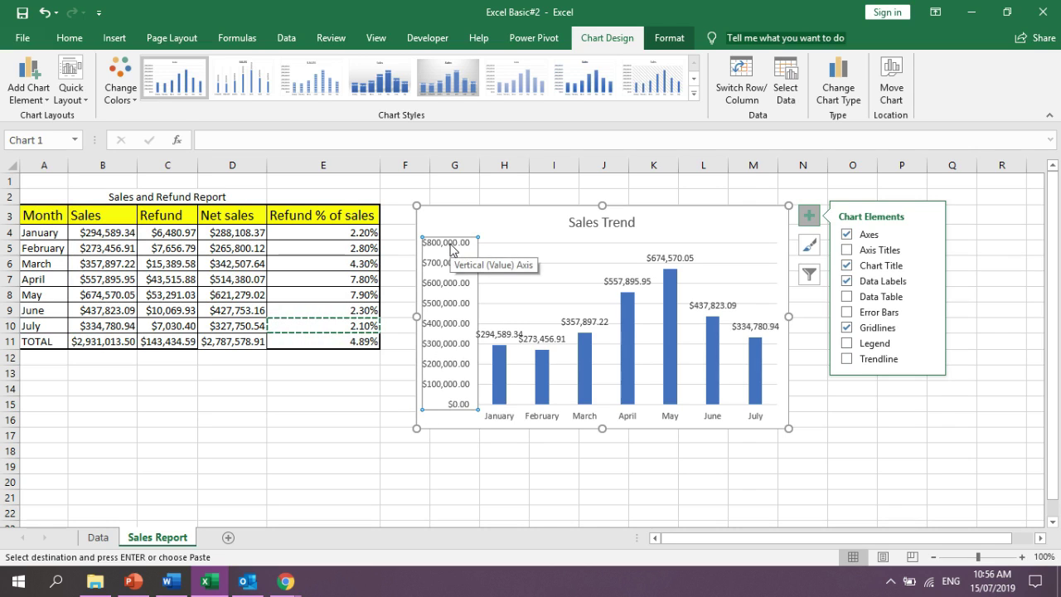
key("Delete")
Give the Sales Trend chart a gold theme-colour shape outline
left_click(535, 421)
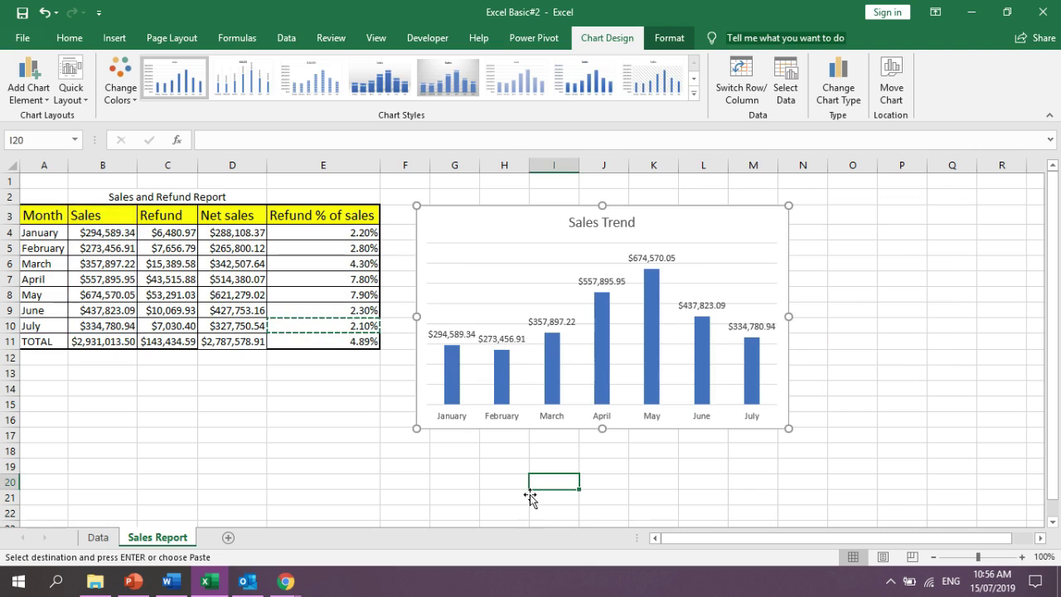
left_click(717, 213)
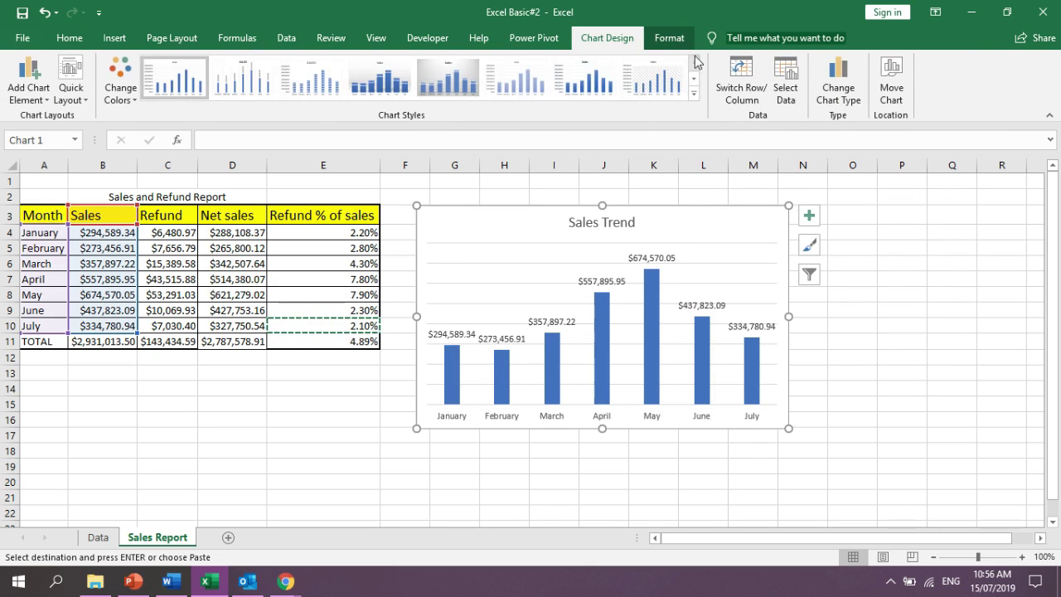
left_click(669, 38)
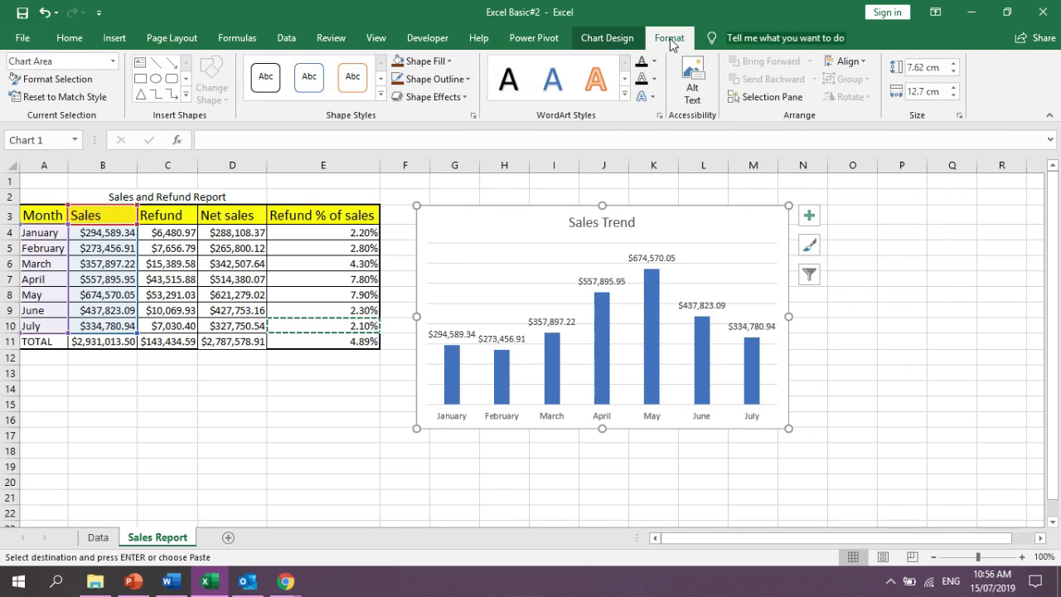
left_click(469, 79)
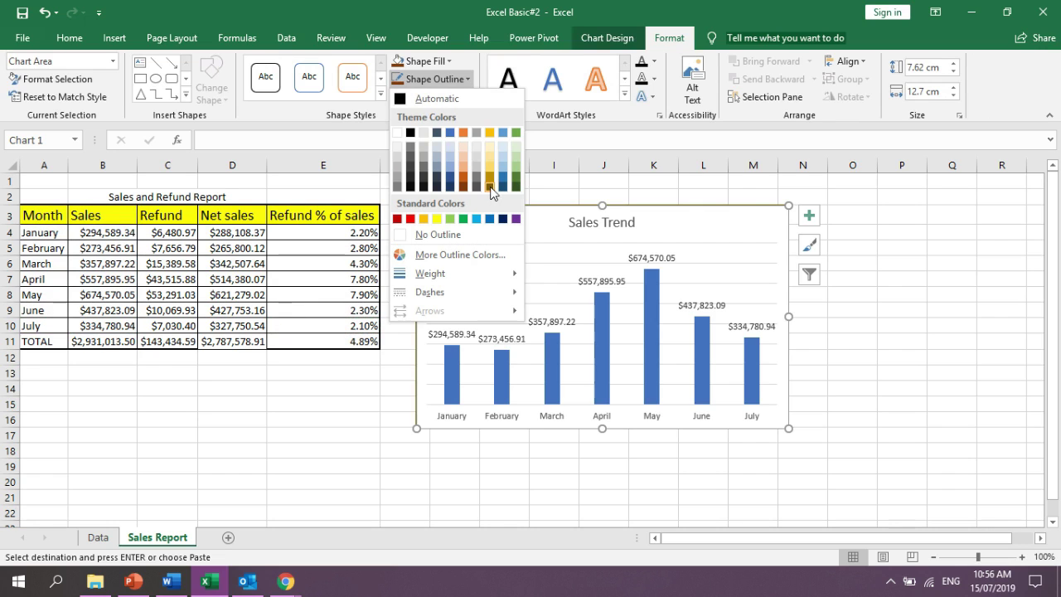
left_click(493, 186)
left_click(882, 344)
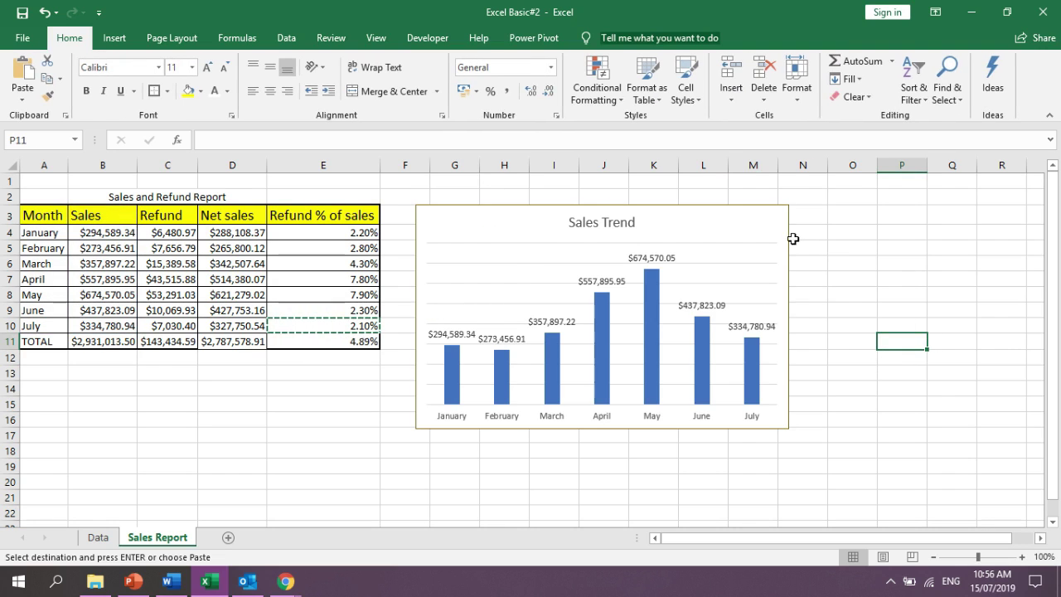
Set the chart's outline weight to 3 pt and check the framed result
left_click(789, 280)
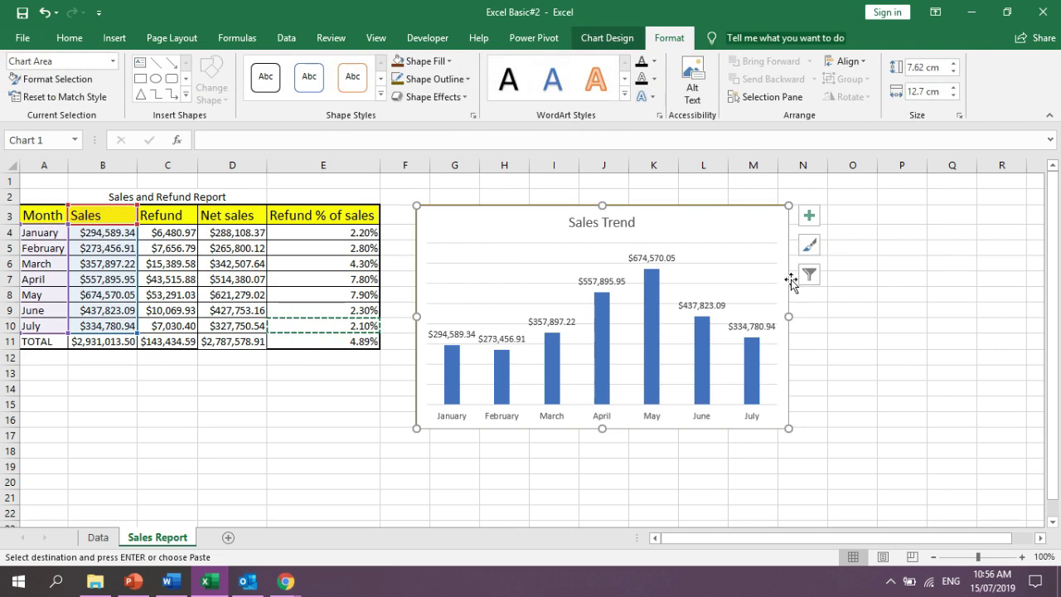
left_click(469, 80)
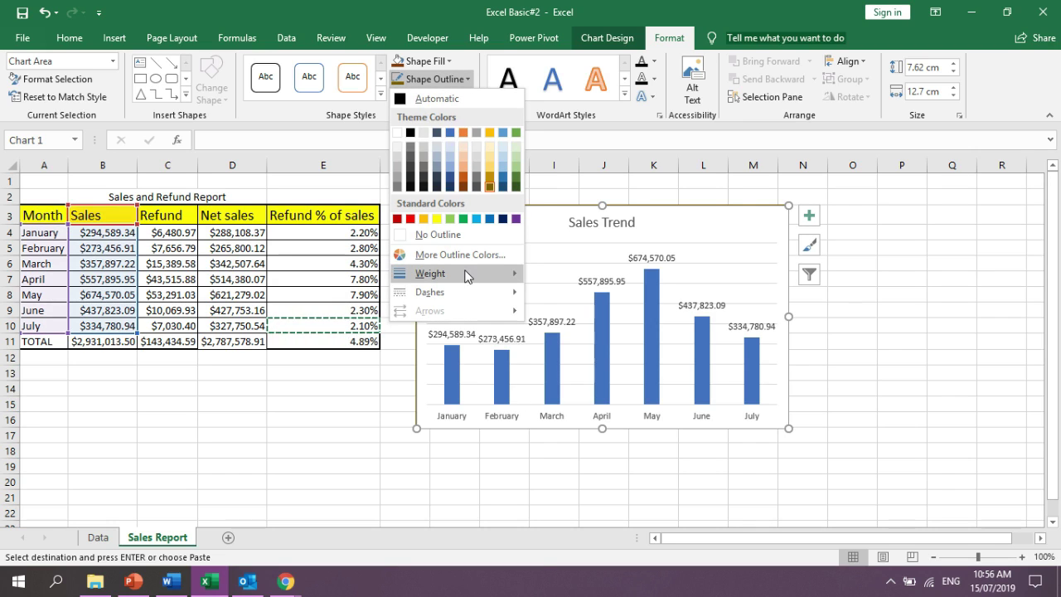
mouse_move(464, 276)
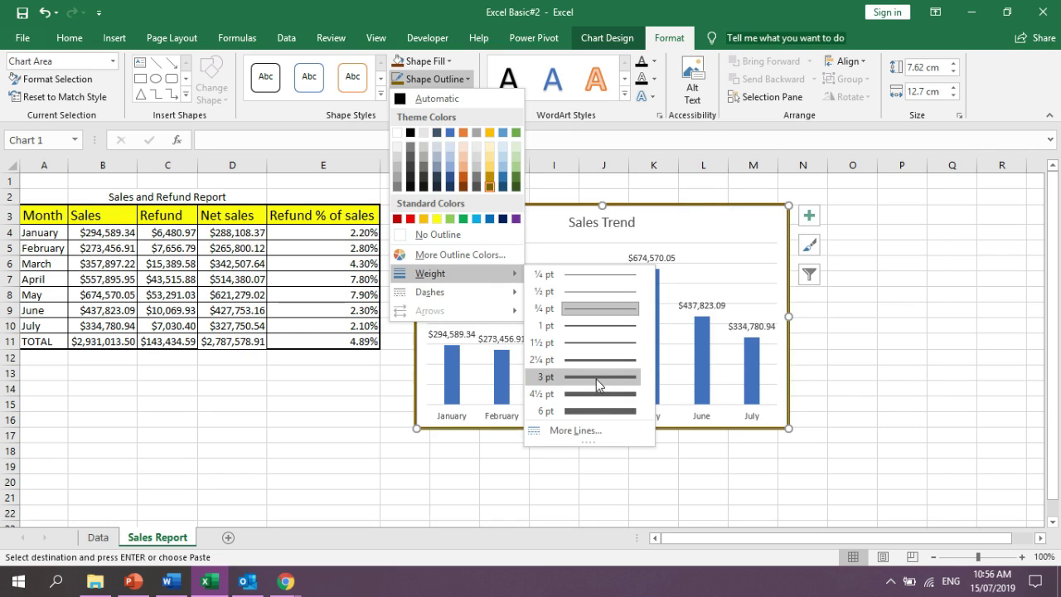
left_click(596, 379)
left_click(951, 356)
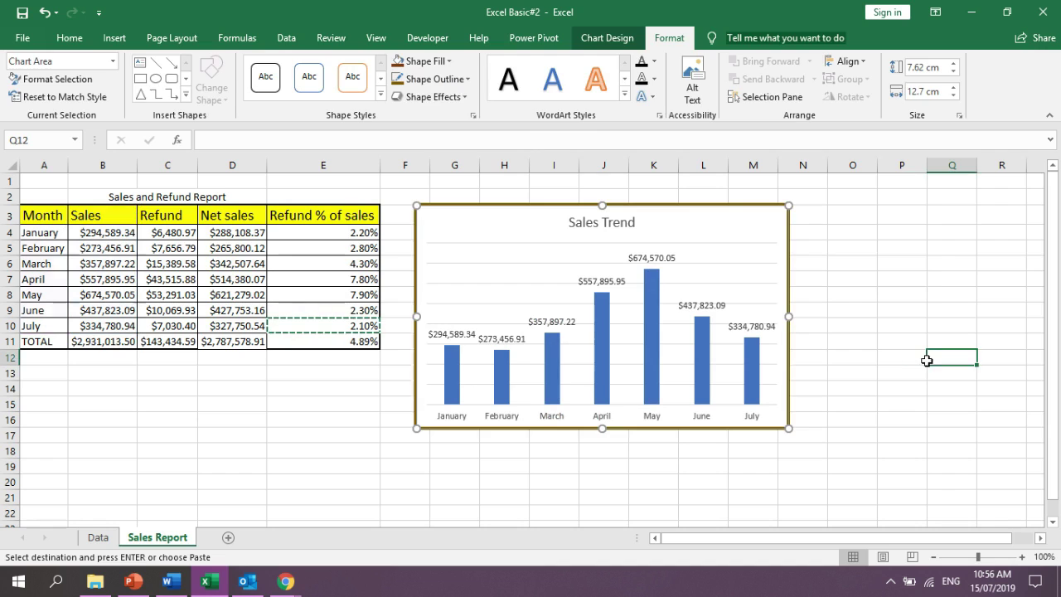
left_click(693, 248)
left_click(694, 265)
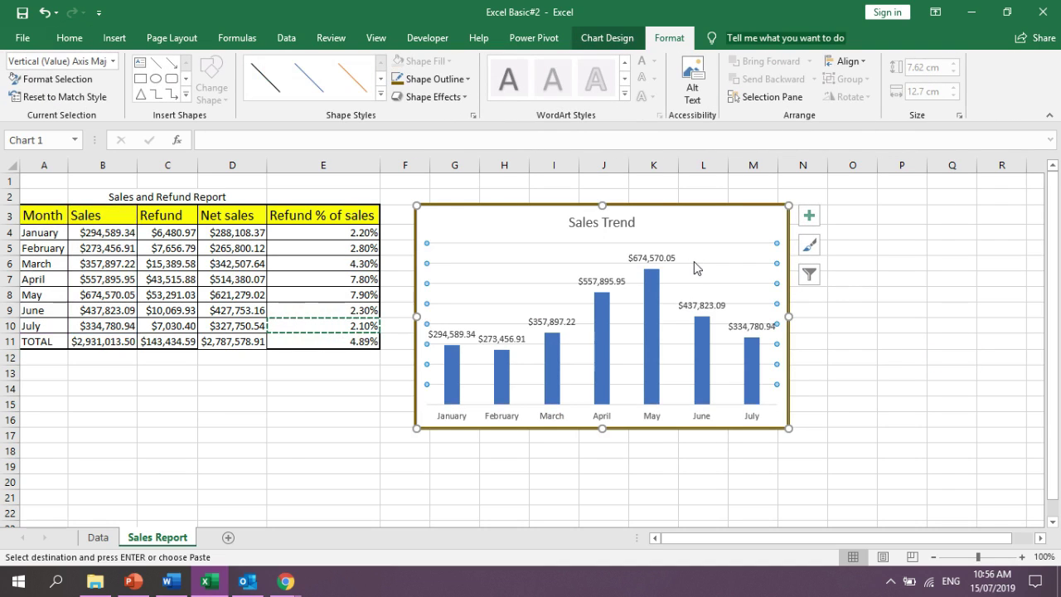
left_click(808, 214)
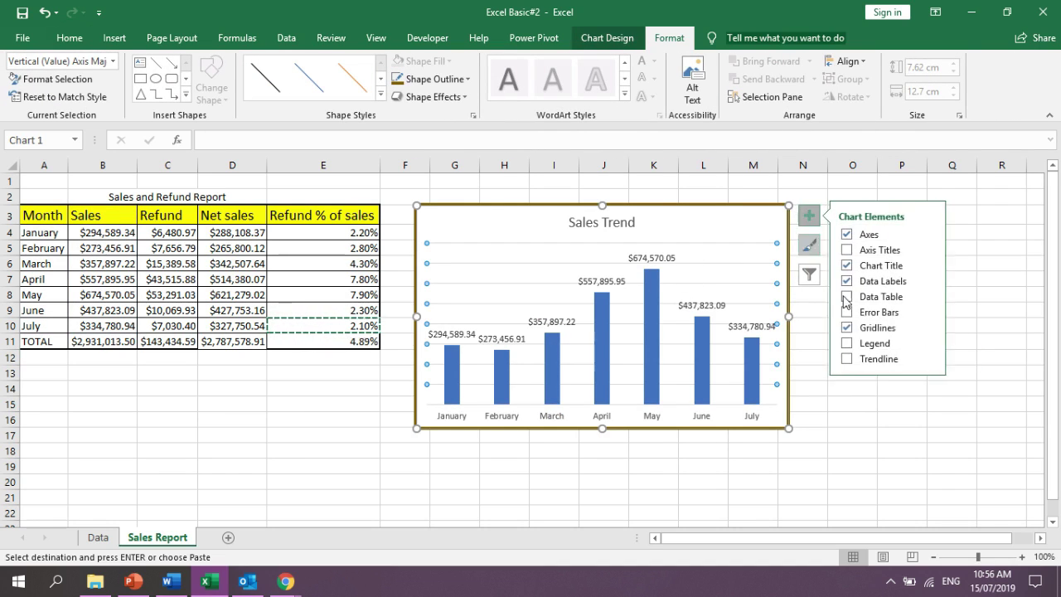
left_click(852, 466)
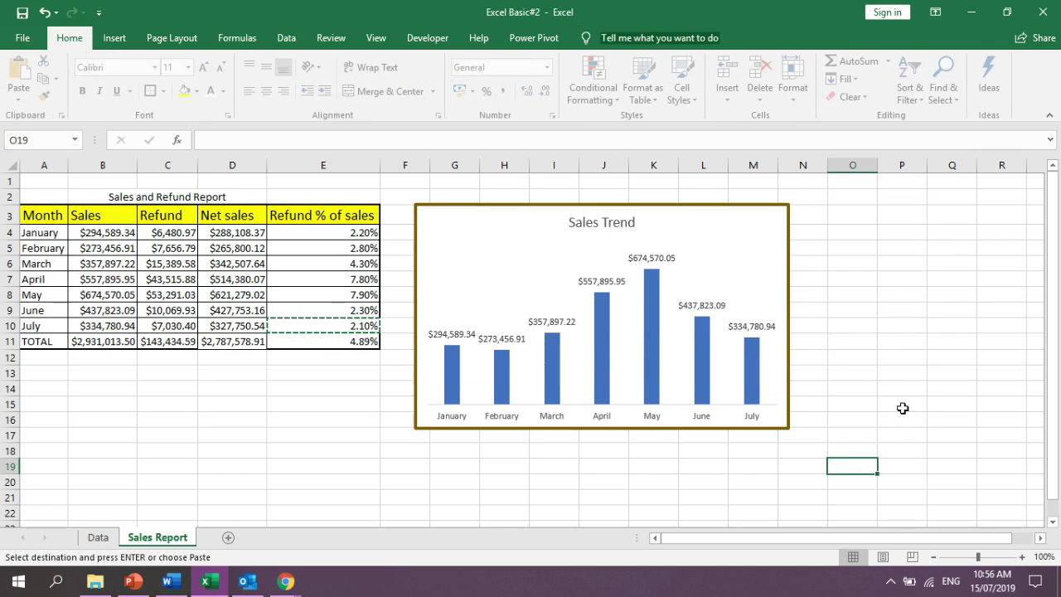
left_click(683, 205)
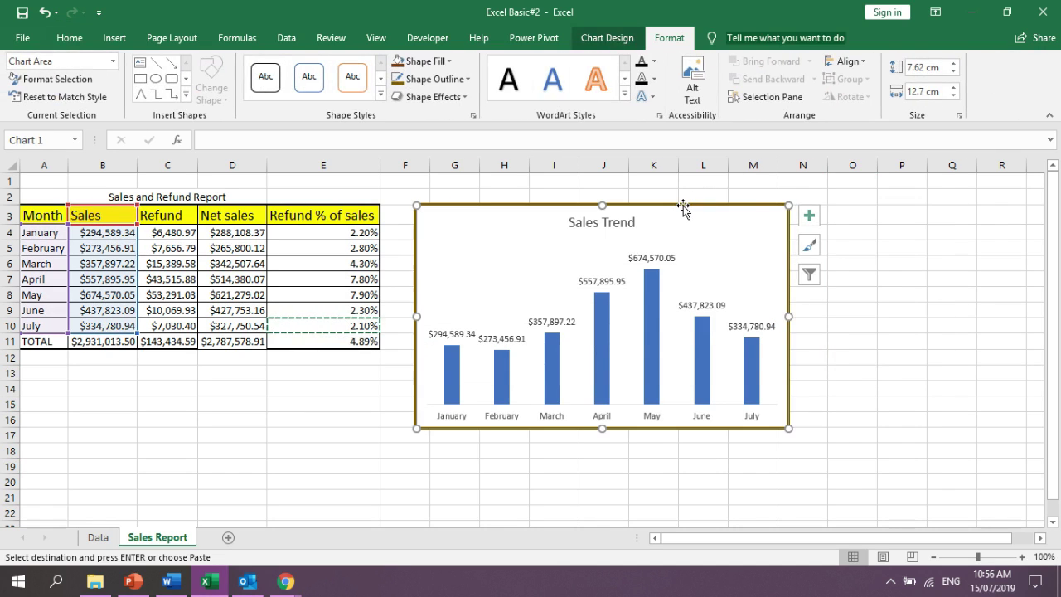
left_click(236, 406)
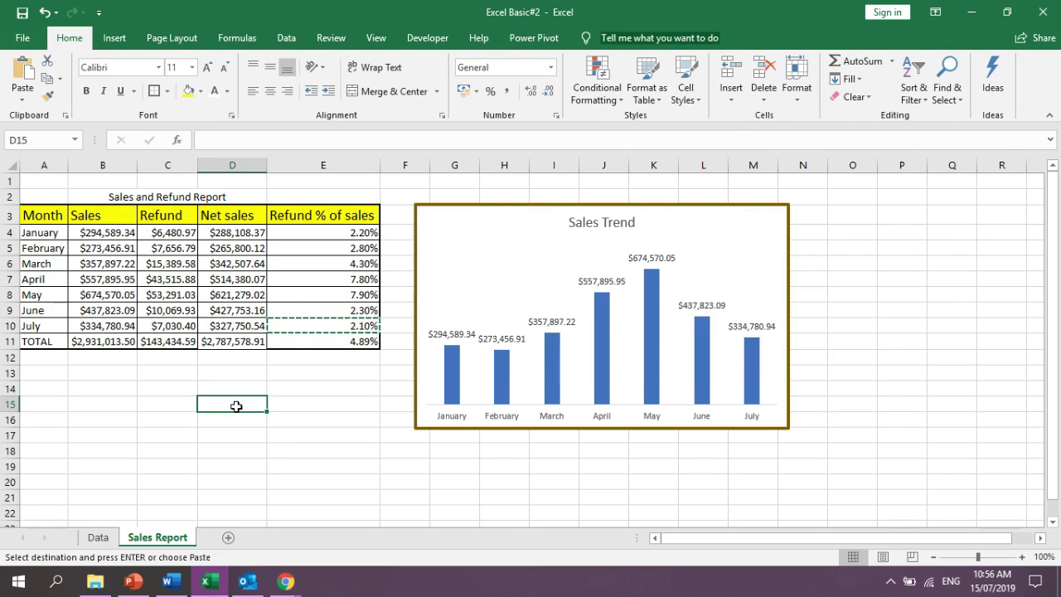